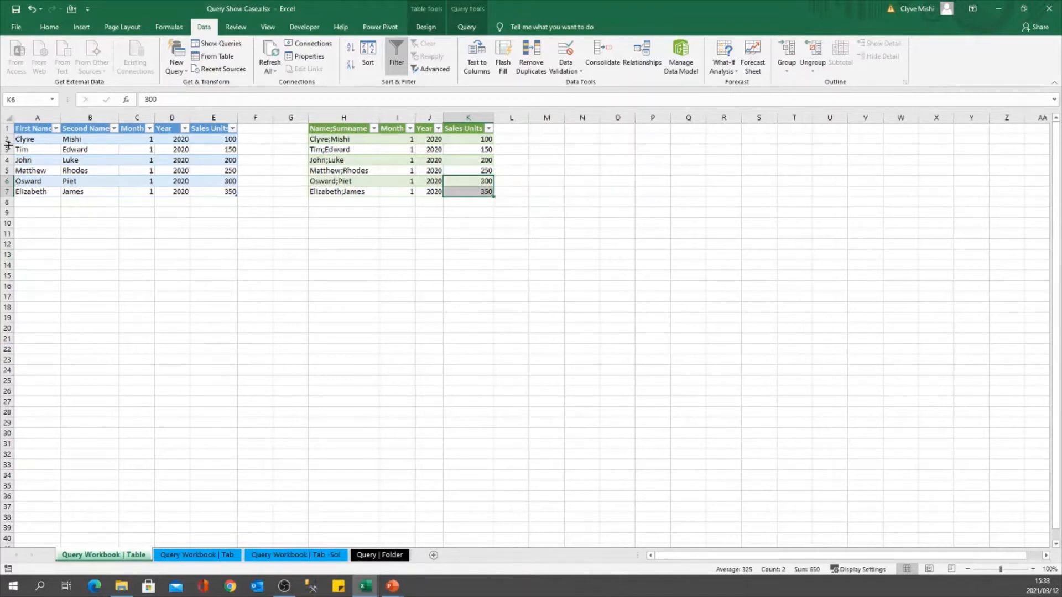
left_click(29, 140)
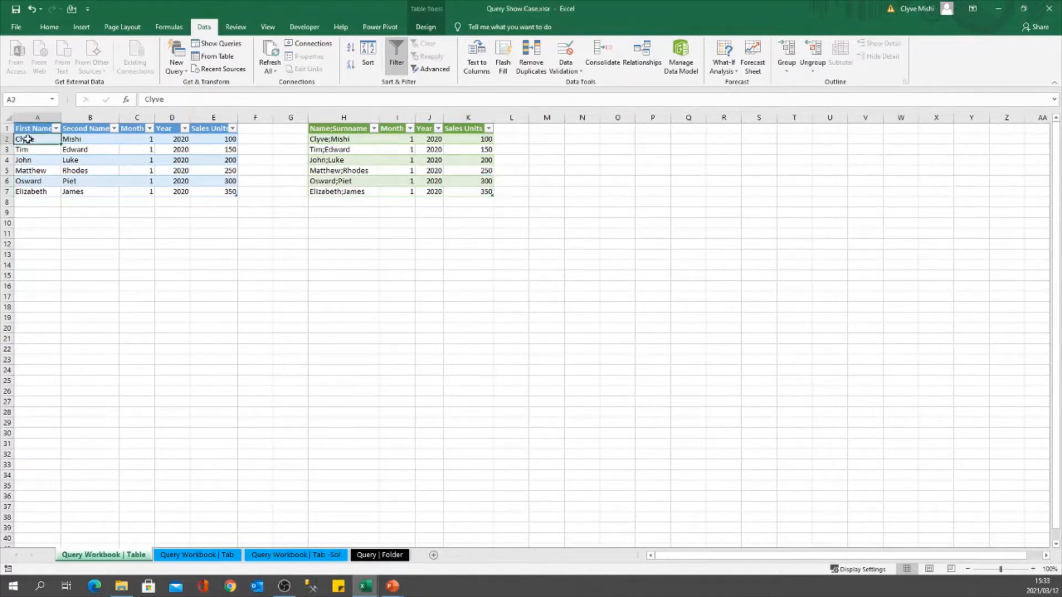
left_click(94, 139)
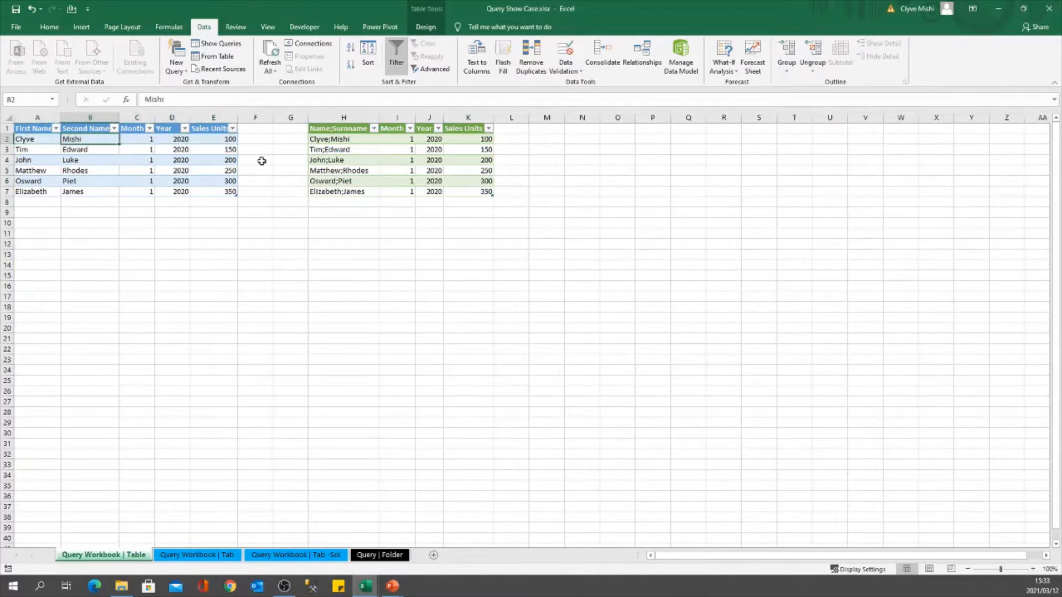
left_click(340, 142)
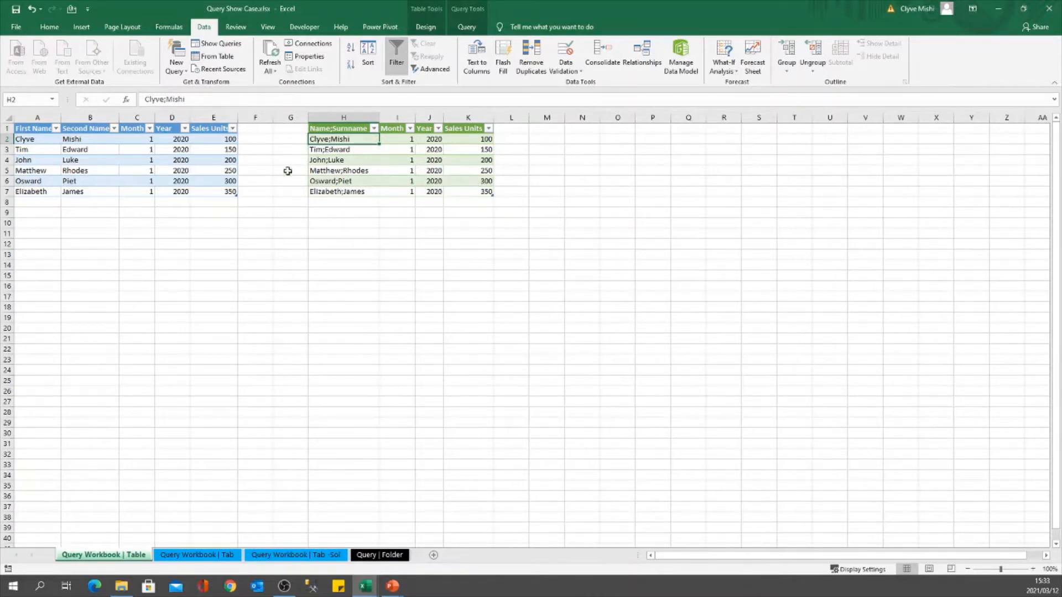
Add a row 8 to the blue source table with the person's first and second name, month 1, year 2020 and 400 sales units
left_click(32, 205)
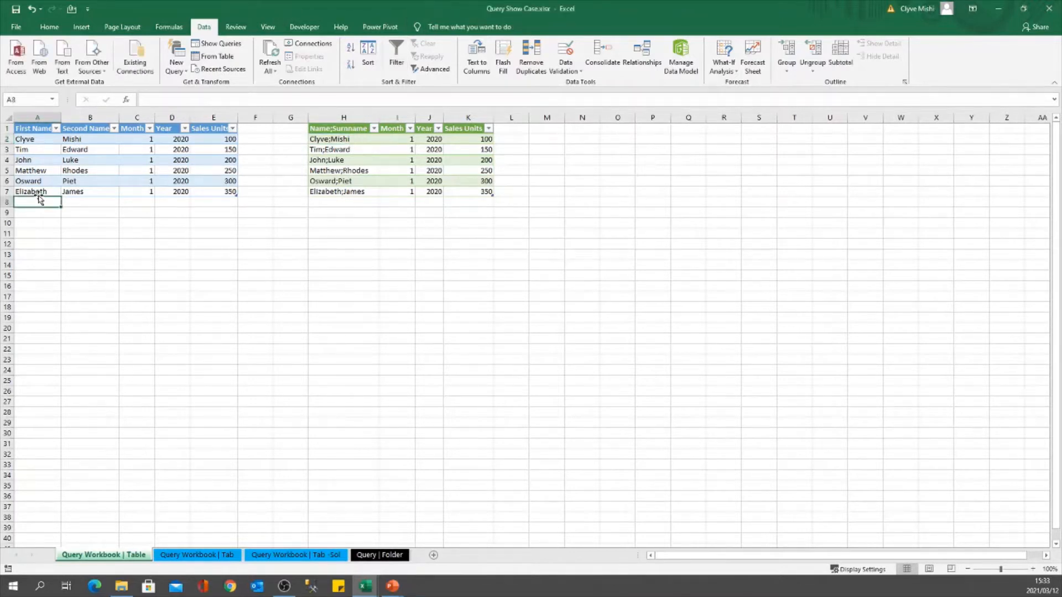
type("Tomson")
key("Tab")
type("J")
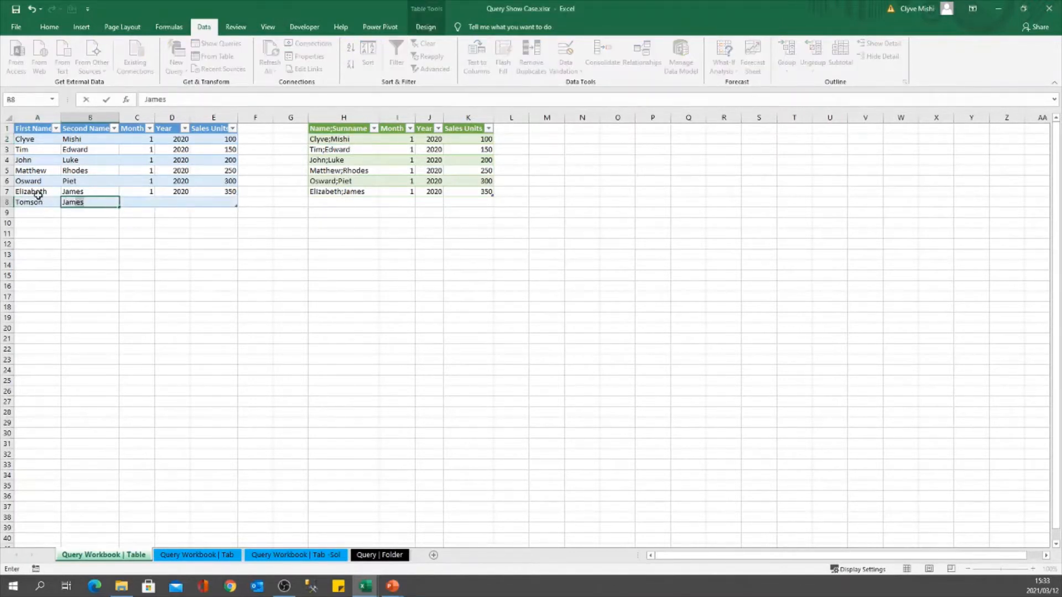
type("ameson")
key("Tab")
type("1")
key("Tab")
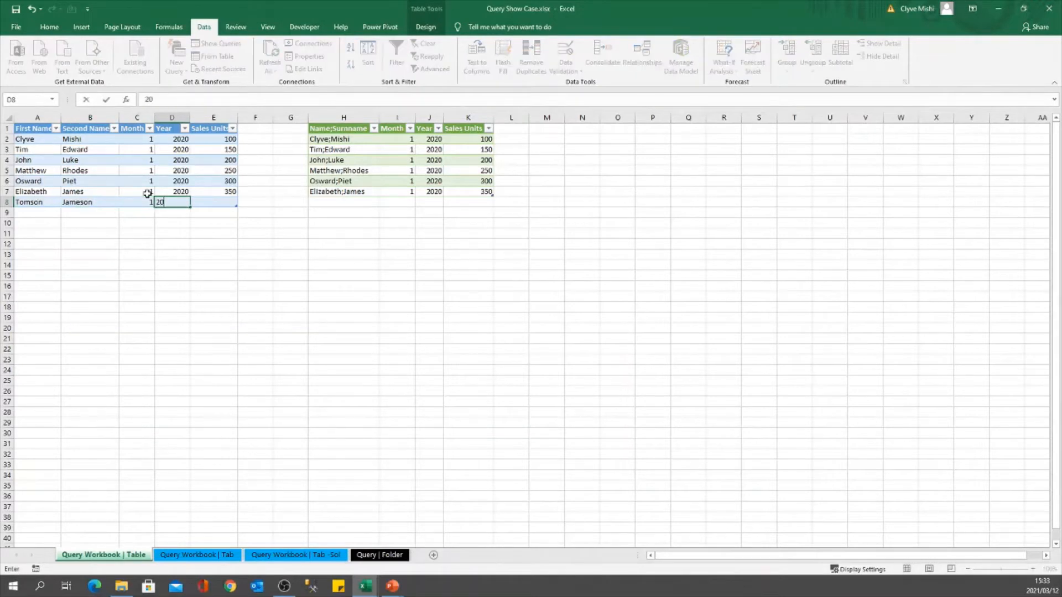
type("2020")
key("Tab")
type("400")
key("Return")
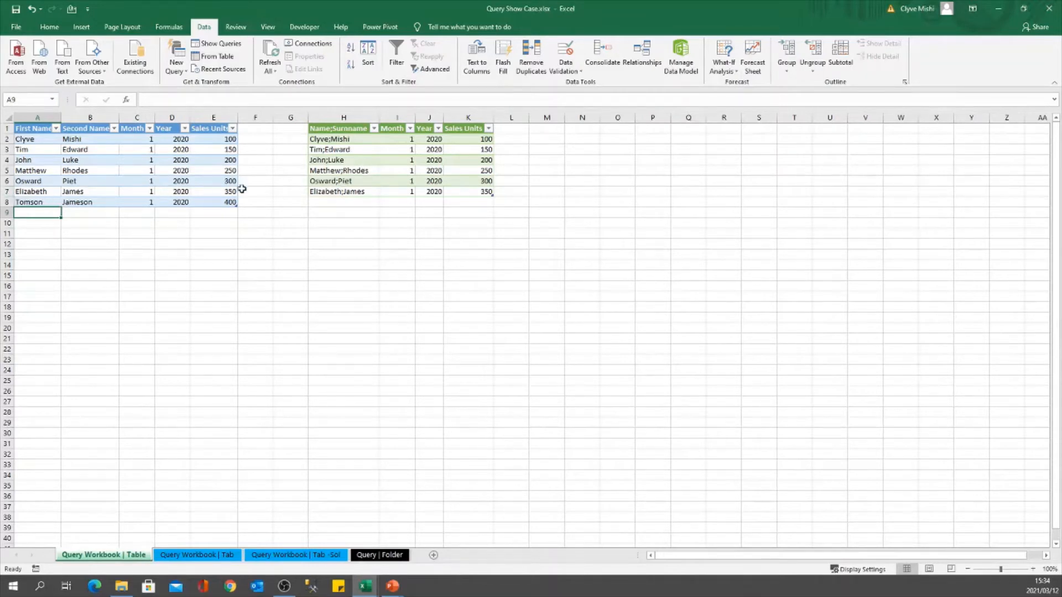
Save the workbook and refresh the green query table on the Query Workbook | Table sheet
left_click(345, 178)
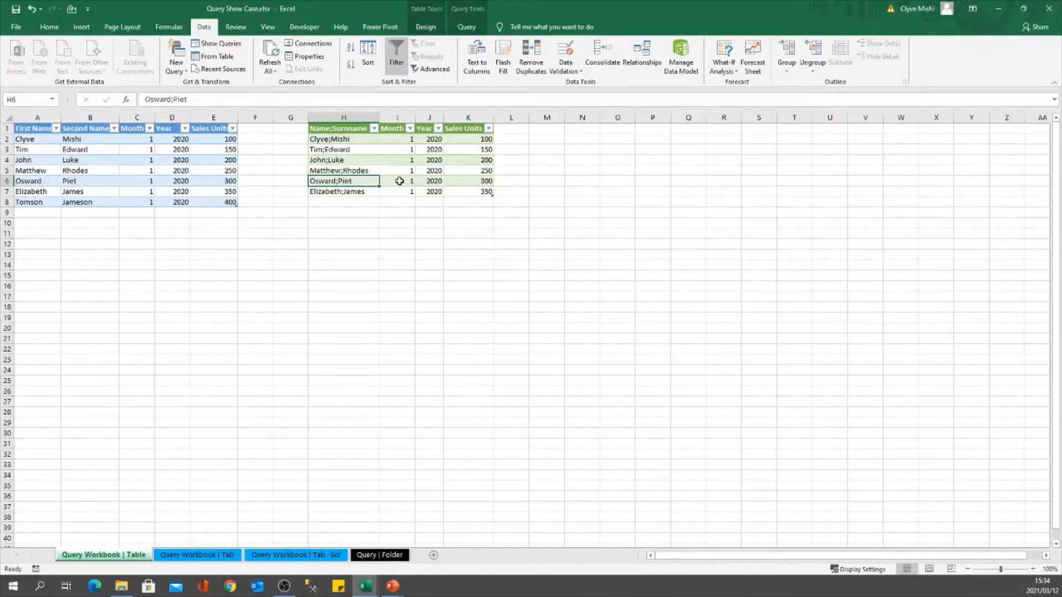
key("ctrl+s")
right_click(373, 171)
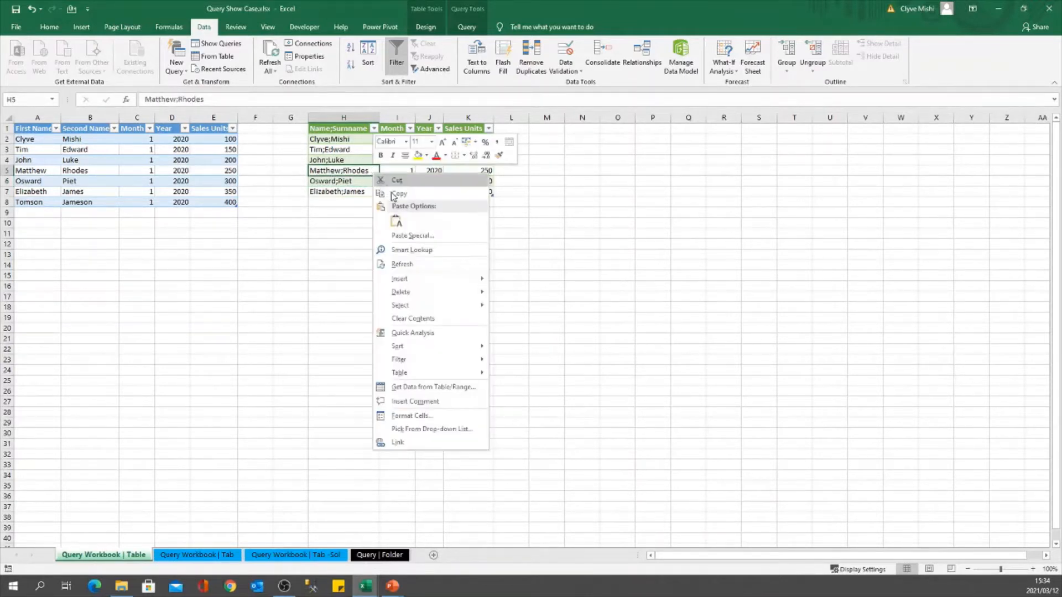
left_click(408, 264)
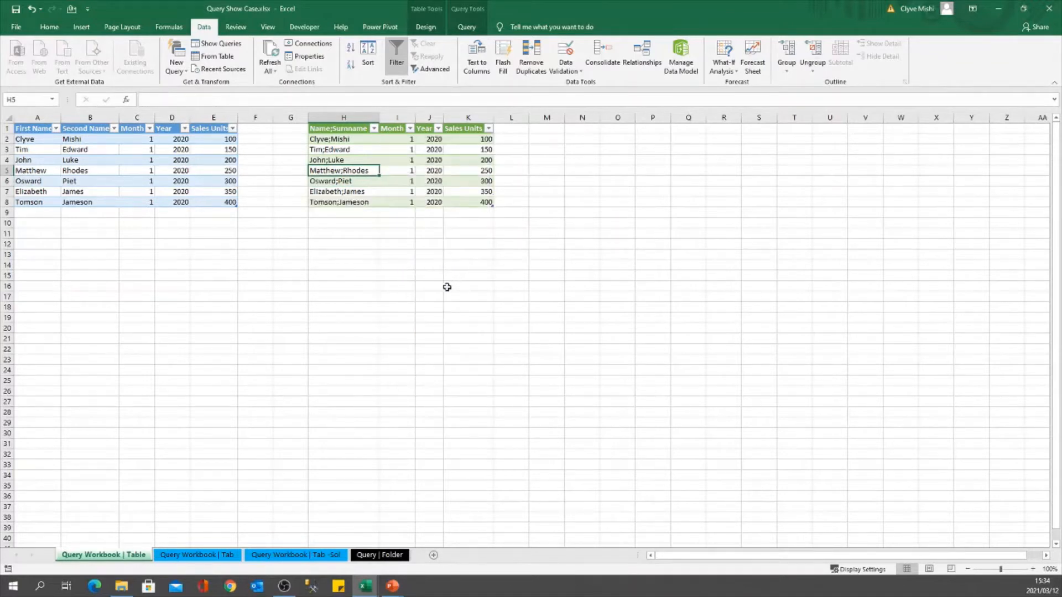
left_click(352, 204)
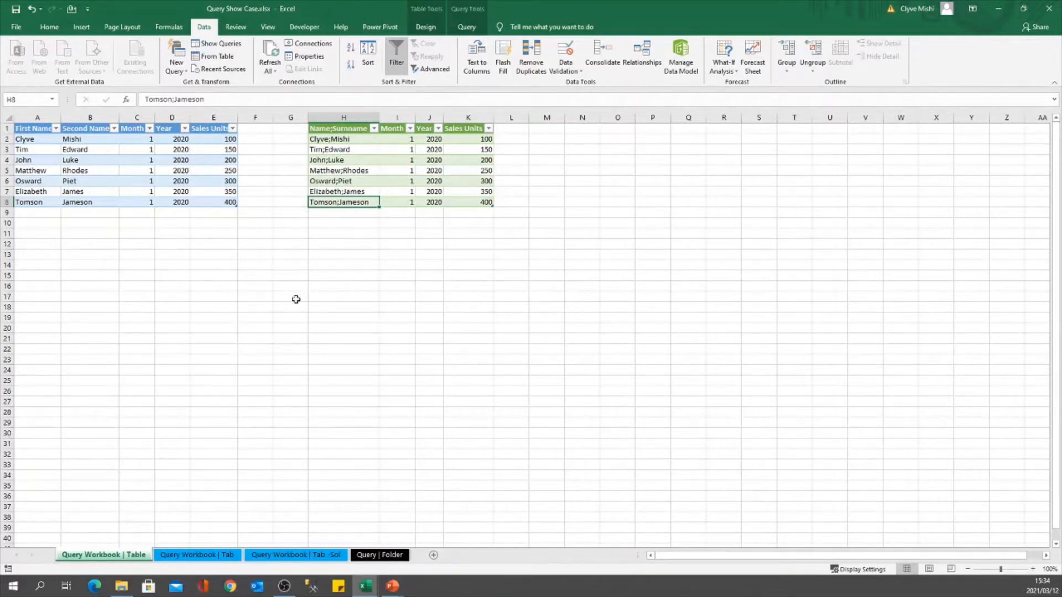
Examine the plain source range on the Query Workbook | Tab sheet and compare it with the query table on Query Workbook | Tab -Sol
left_click(209, 558)
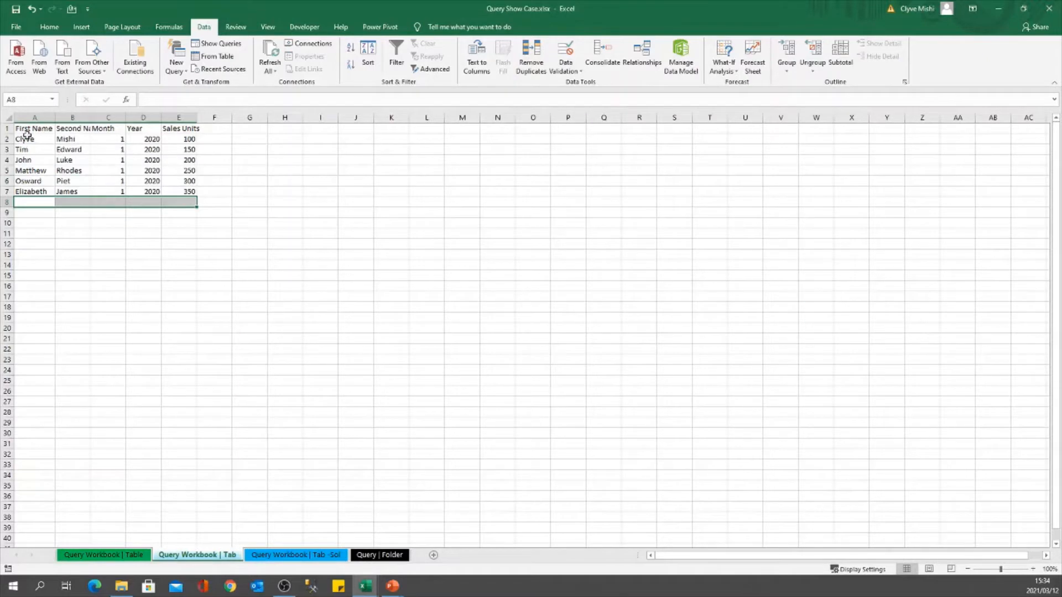
left_click_drag(30, 132, 241, 264)
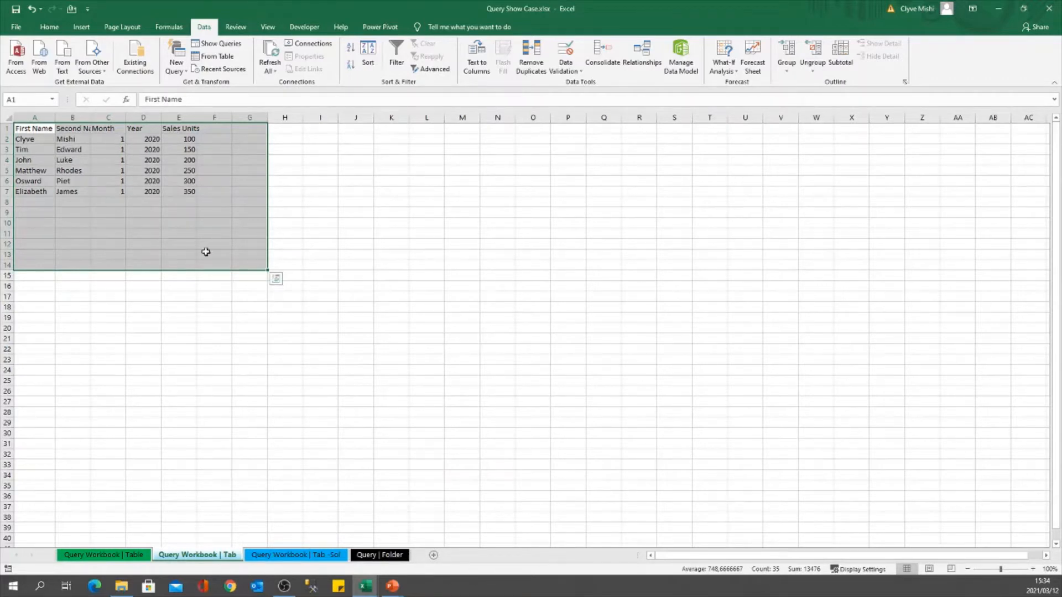
left_click(293, 555)
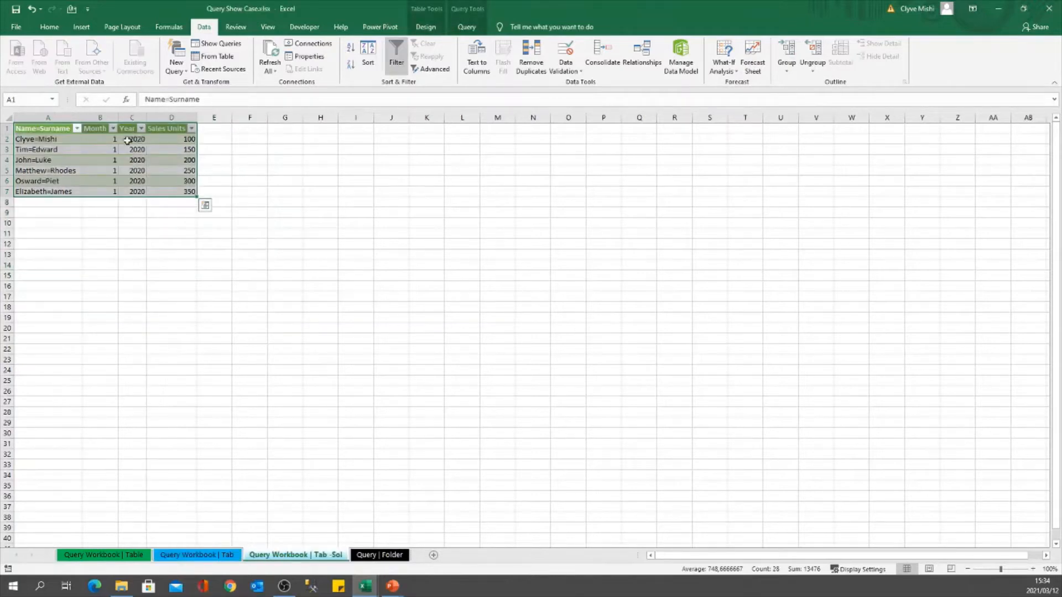
left_click(219, 558)
left_click(257, 139)
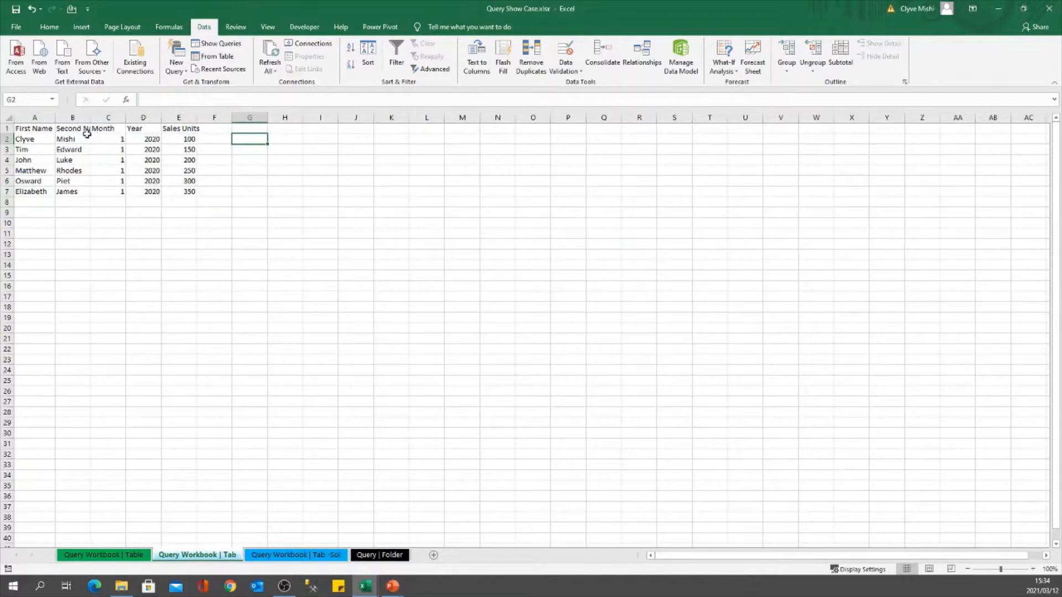
left_click(233, 130)
left_click(221, 130)
left_click(244, 128)
left_click(304, 126)
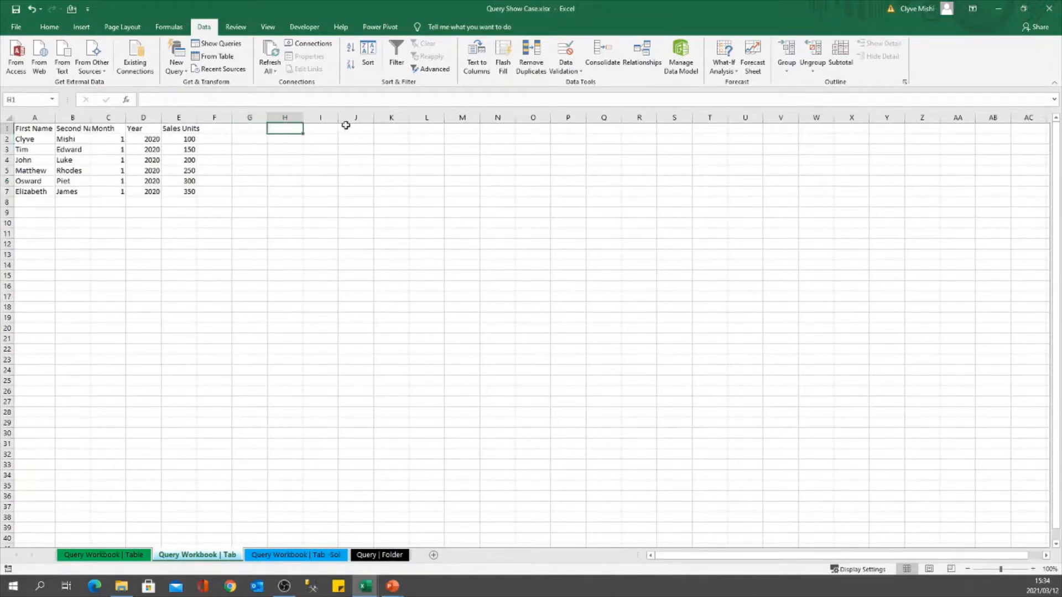
left_click(327, 127)
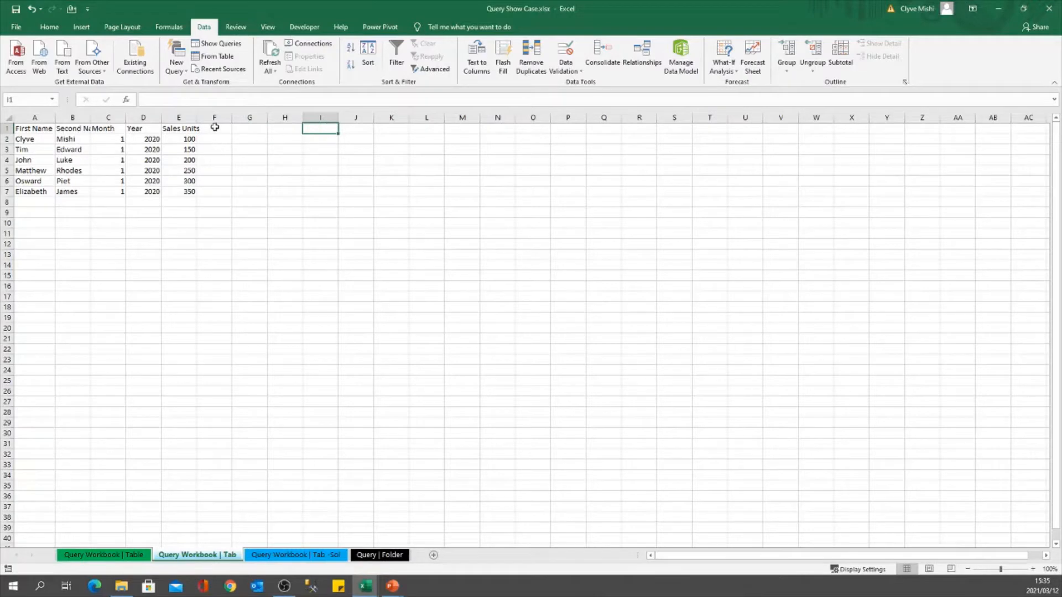
left_click(293, 556)
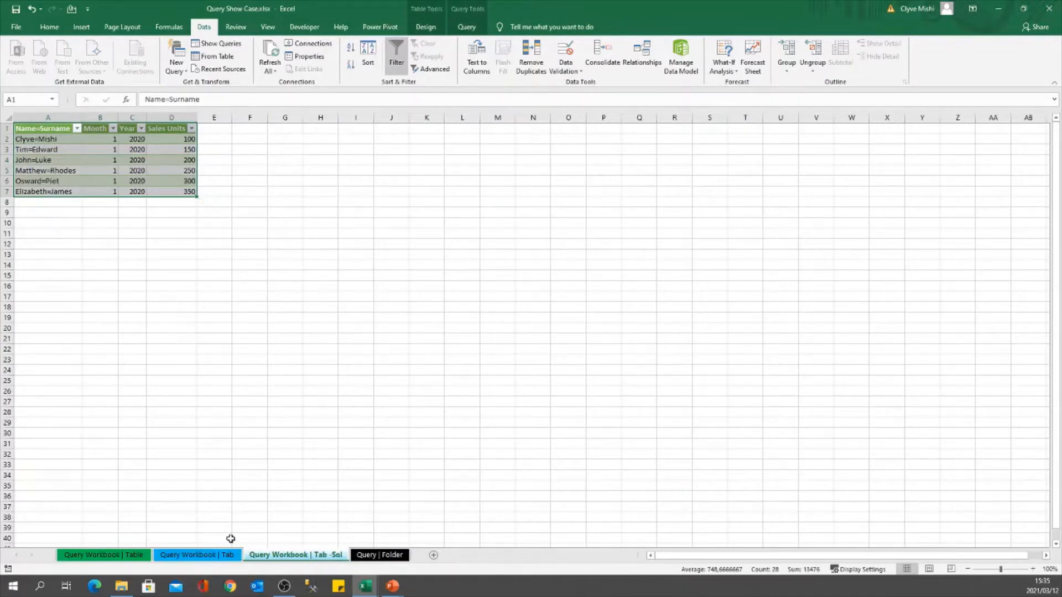
Copy row A8:E8 of the blue source table and paste it as values into row 8 of the Query Workbook | Tab sheet
left_click(104, 555)
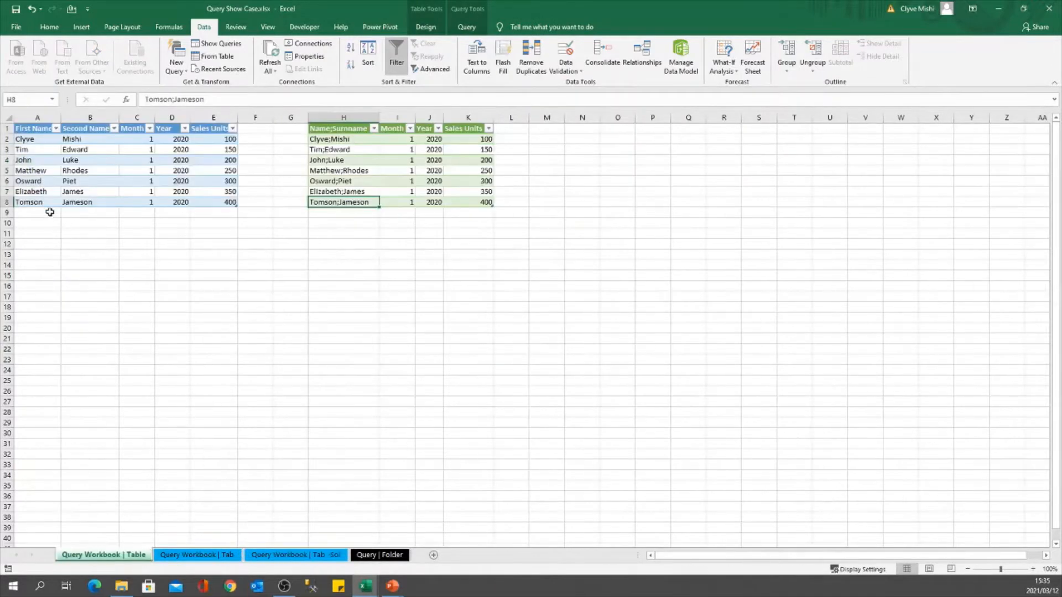
left_click_drag(42, 204, 227, 203)
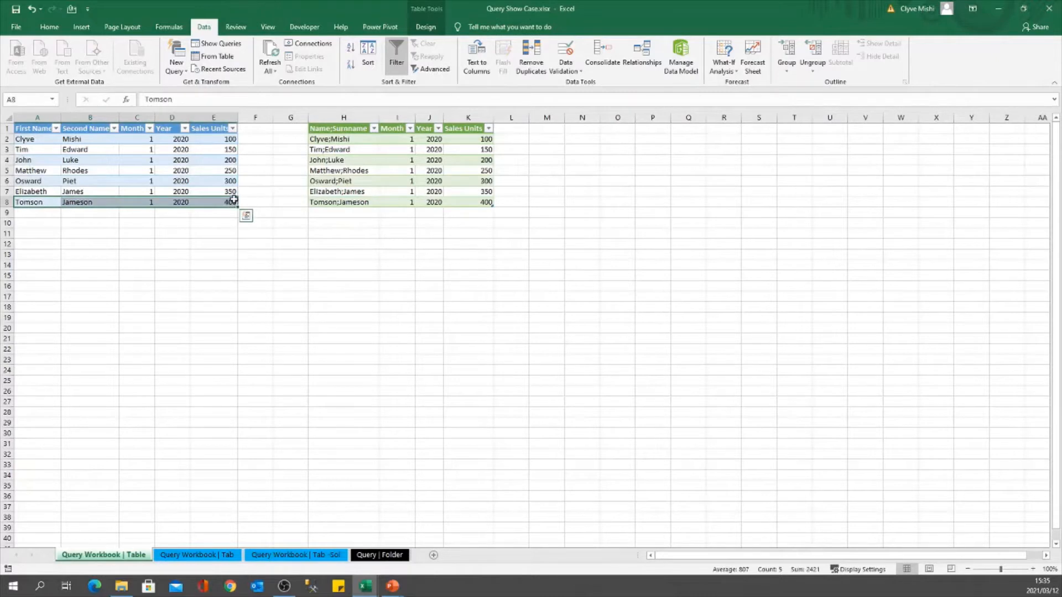
key("ctrl+c")
key("ctrl+Page_Down")
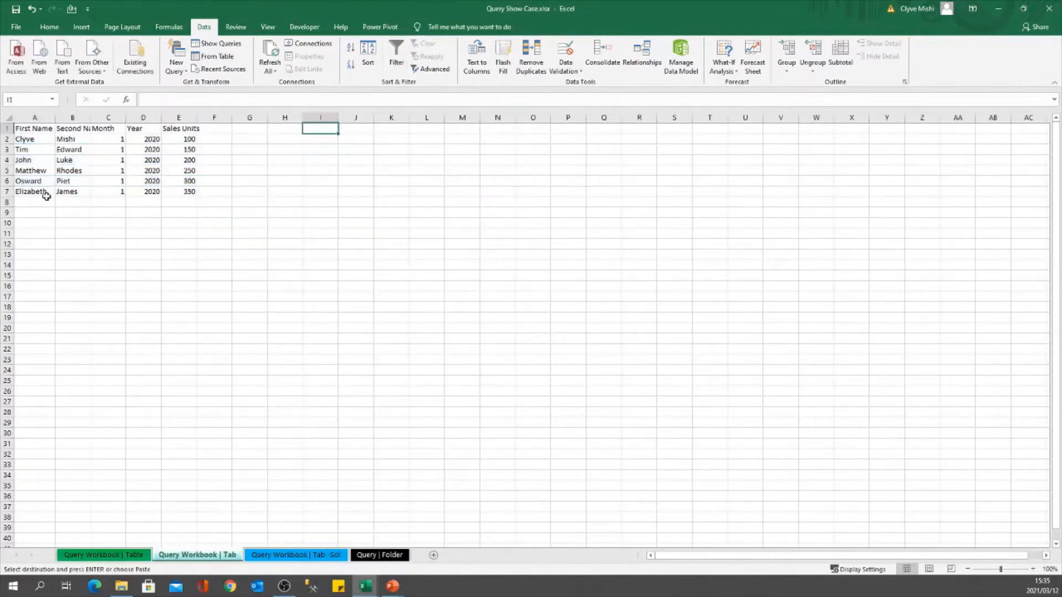
left_click(34, 202)
right_click(36, 203)
left_click(76, 252)
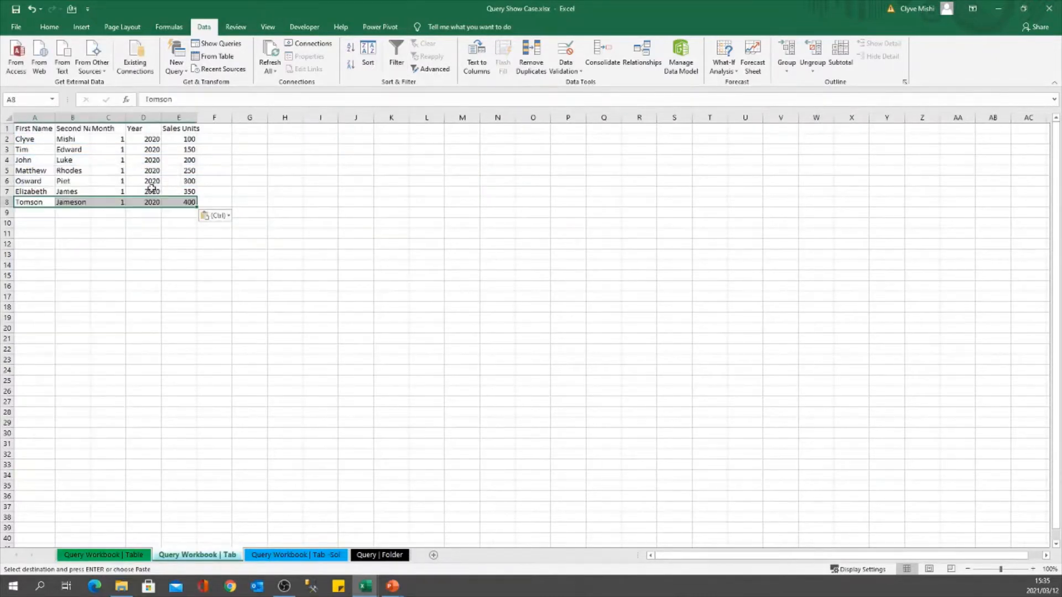
left_click(182, 169)
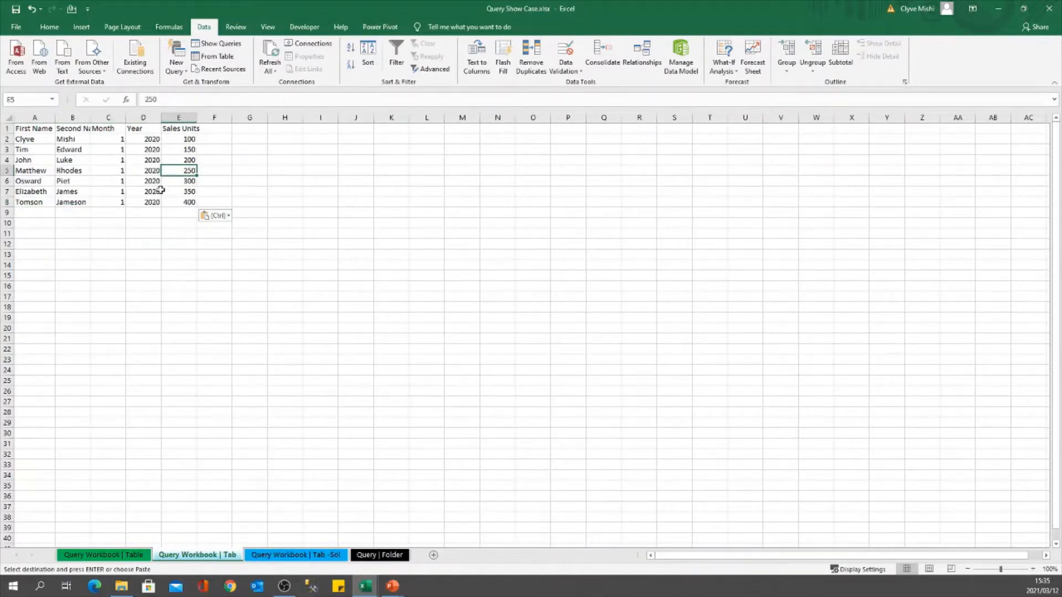
Clear the pasted entries in A8:E8 of the Query Workbook | Tab sheet and save the workbook
left_click(323, 557)
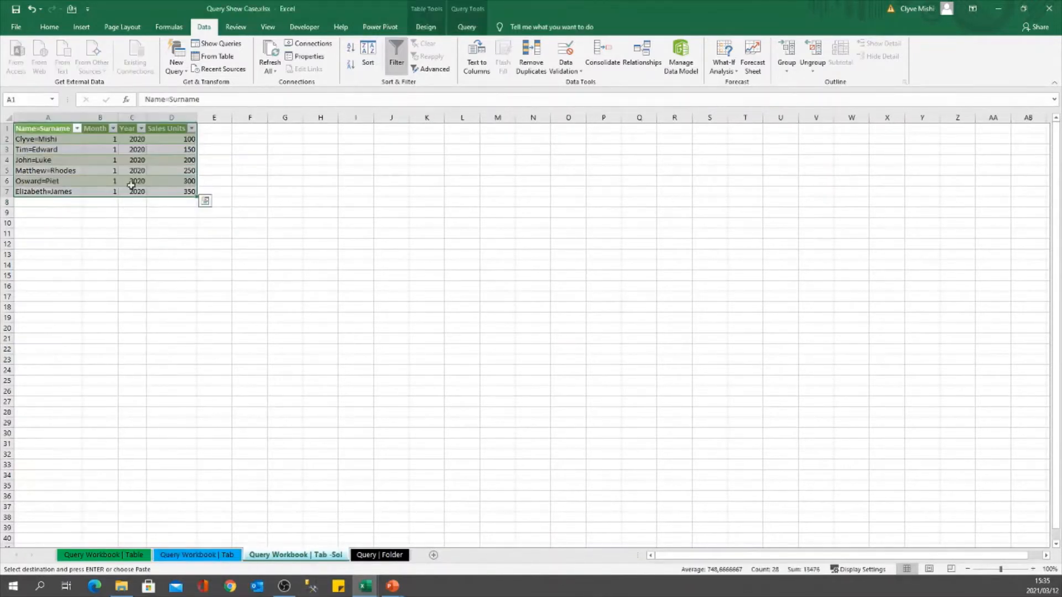
left_click(197, 555)
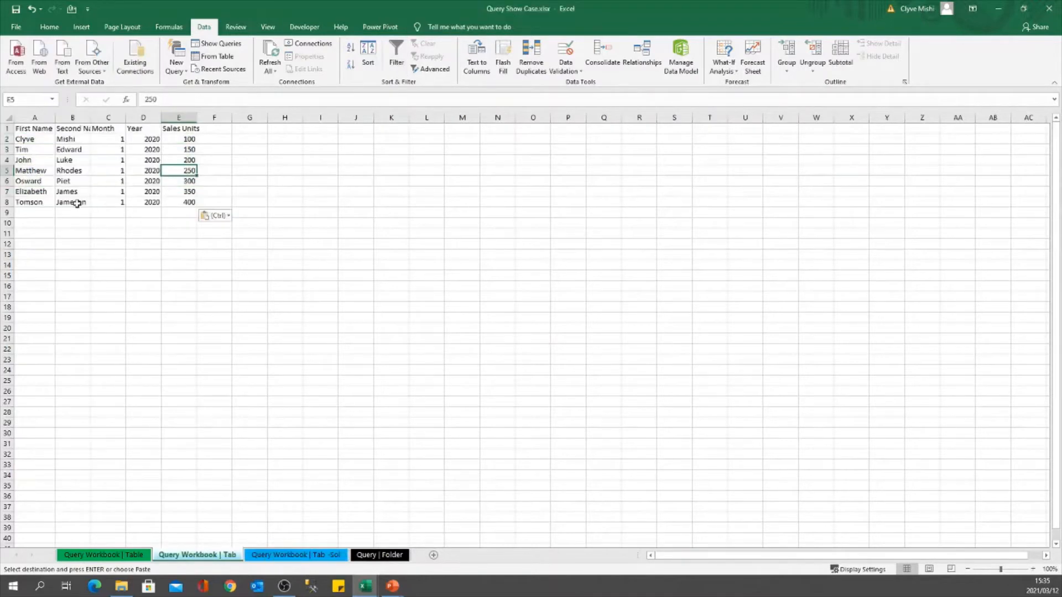
left_click(33, 201)
left_click_drag(34, 201, 176, 203)
left_click(174, 203)
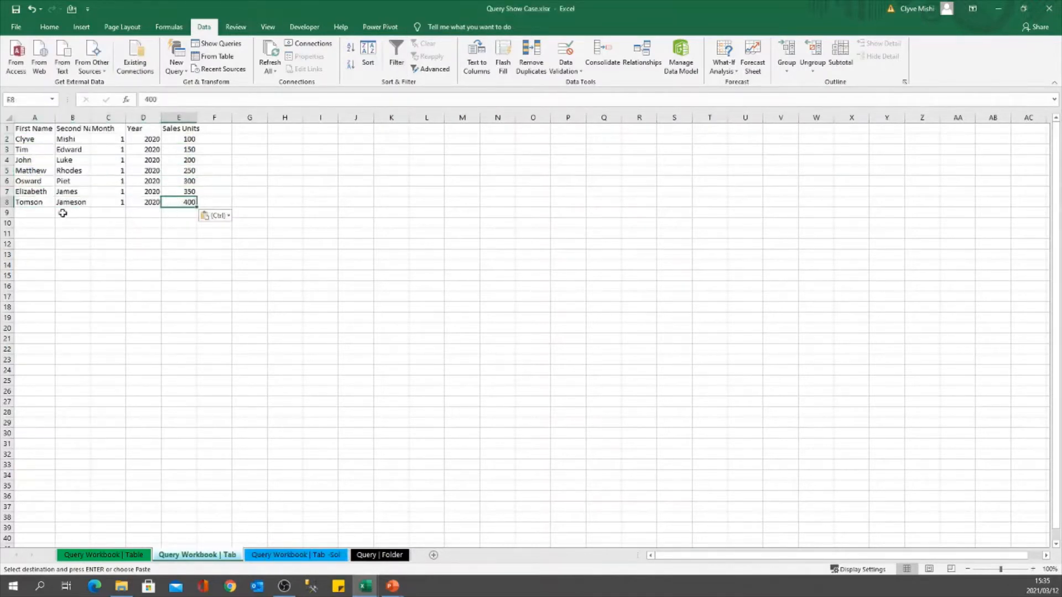
left_click(45, 214)
left_click_drag(38, 203, 182, 200)
key("ctrl+s")
Refresh the query table on the Query Workbook | Tab -Sol sheet and select the entire table
left_click(296, 555)
left_click(139, 161)
right_click(141, 162)
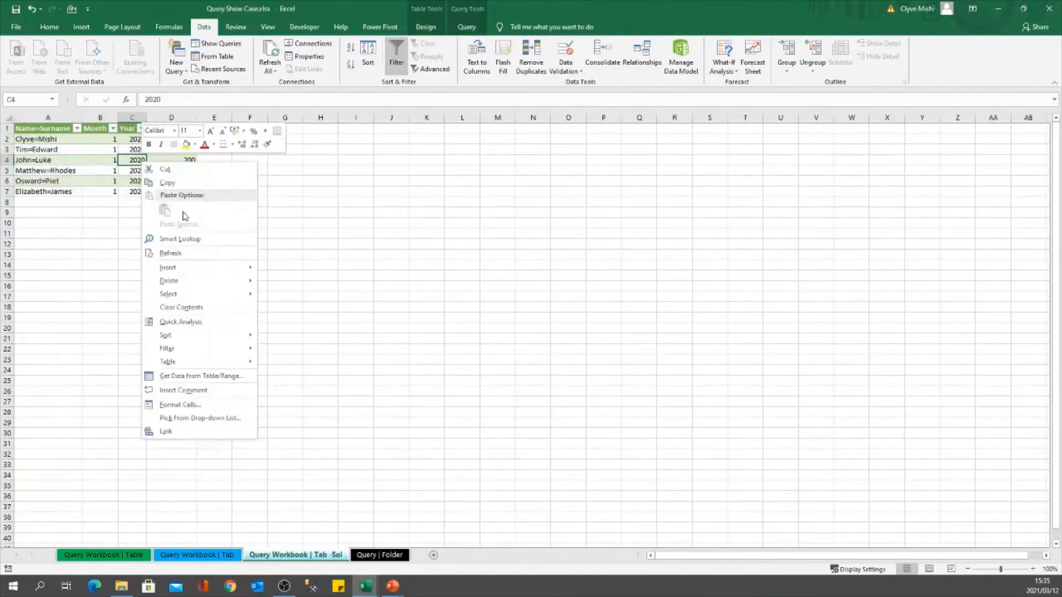
left_click(171, 253)
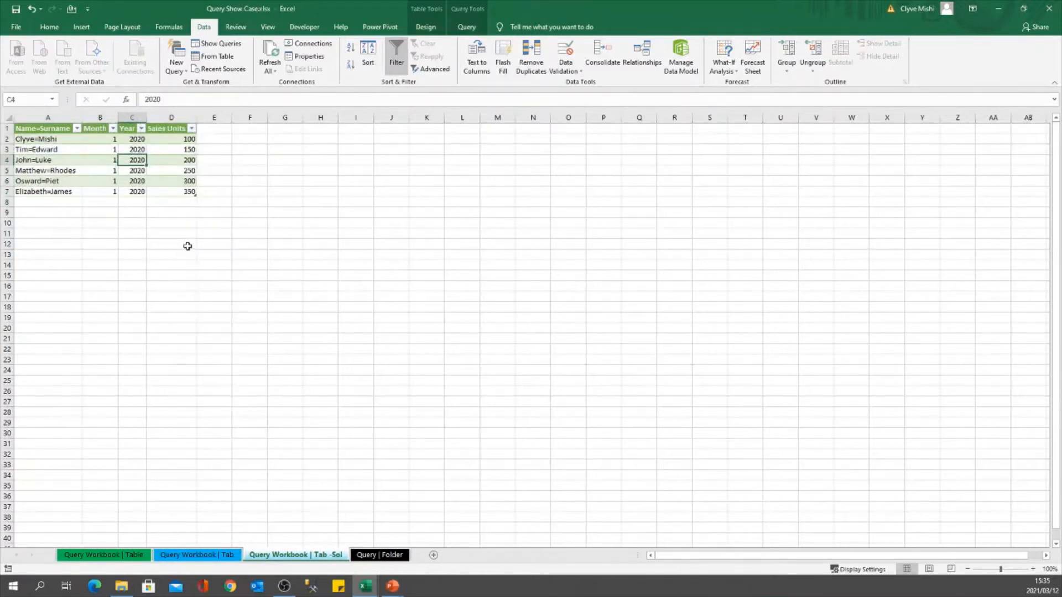
left_click(50, 140)
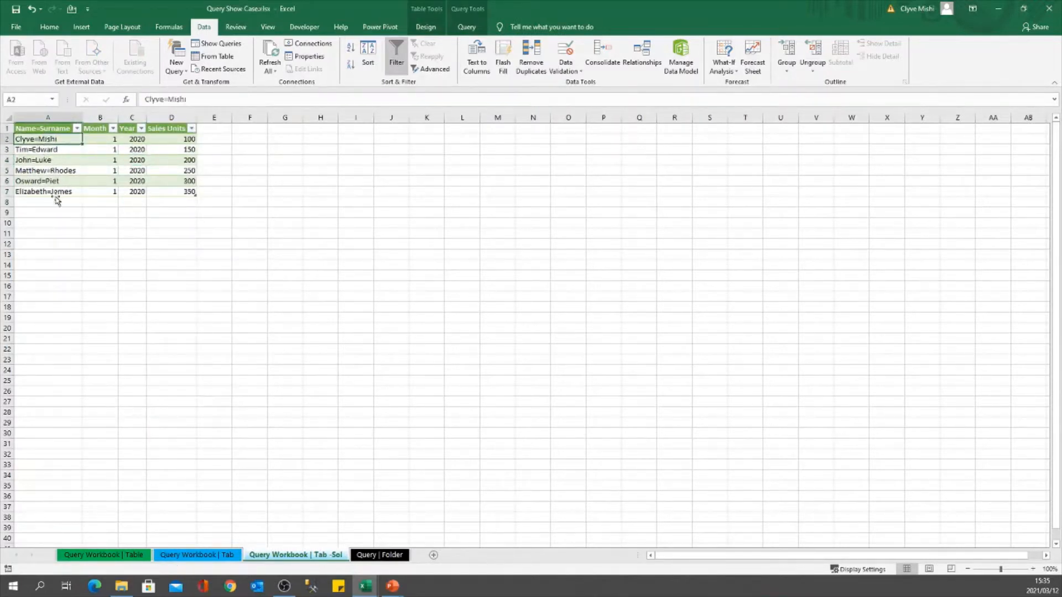
key("ctrl+a")
key("ctrl+a")
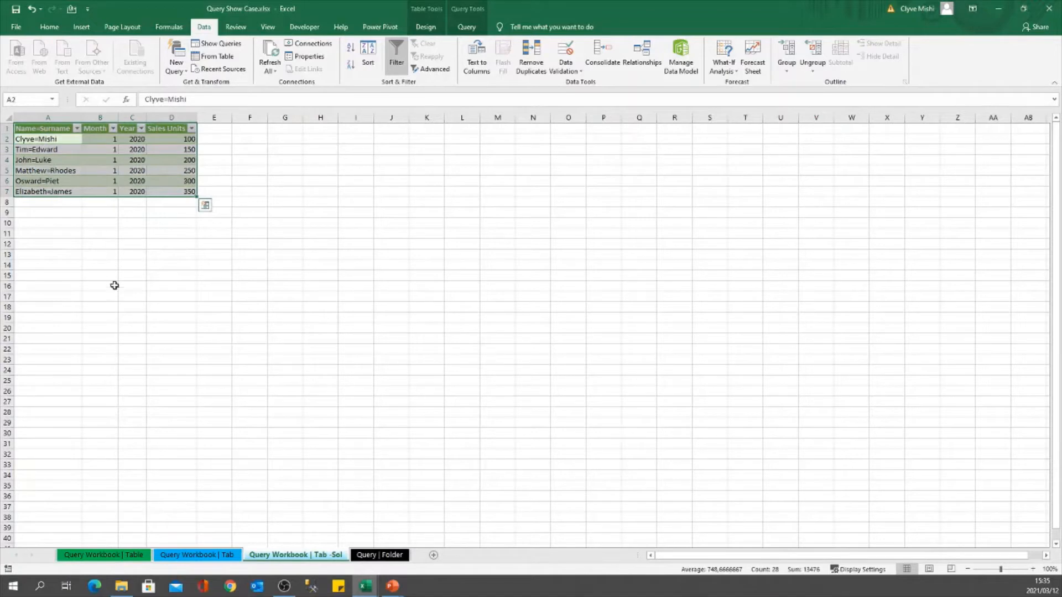
Copy A8:E8 from the Query Workbook | Table sheet again and paste only the values at A8 of Query Workbook | Tab
left_click(197, 555)
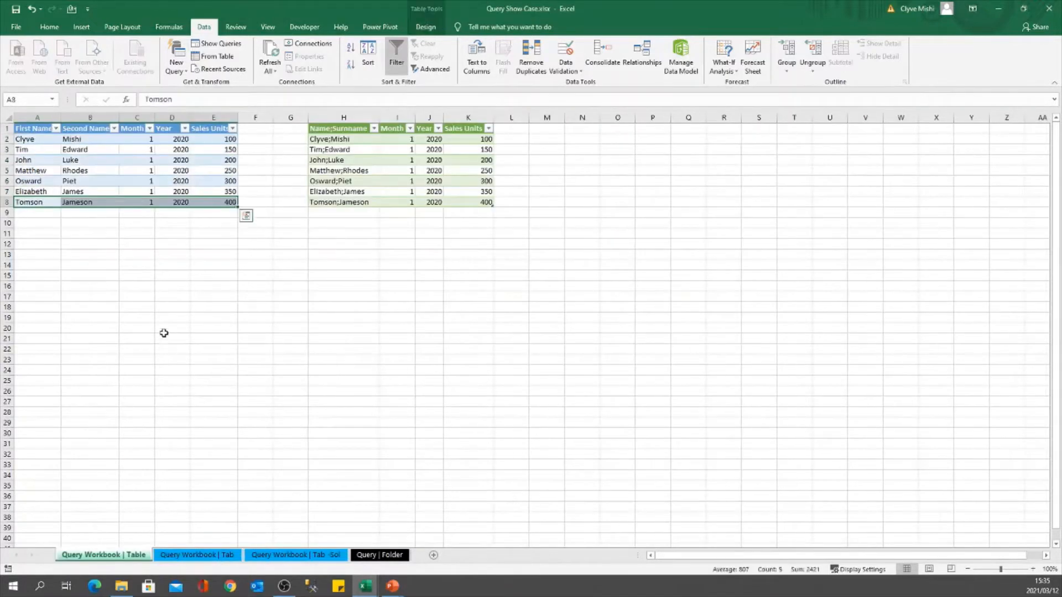
key("ctrl+c")
left_click(209, 554)
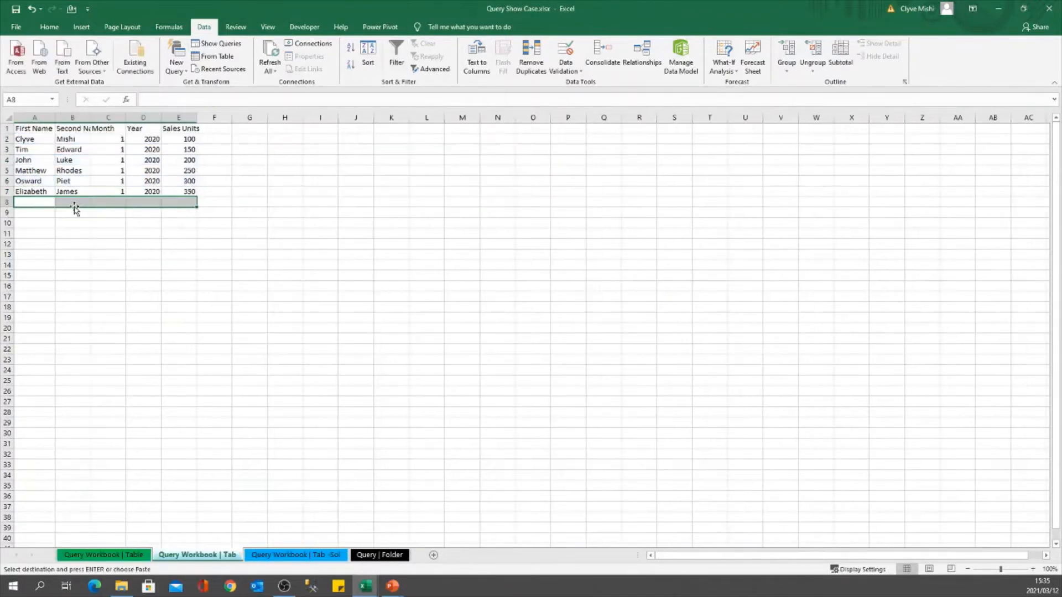
right_click(43, 201)
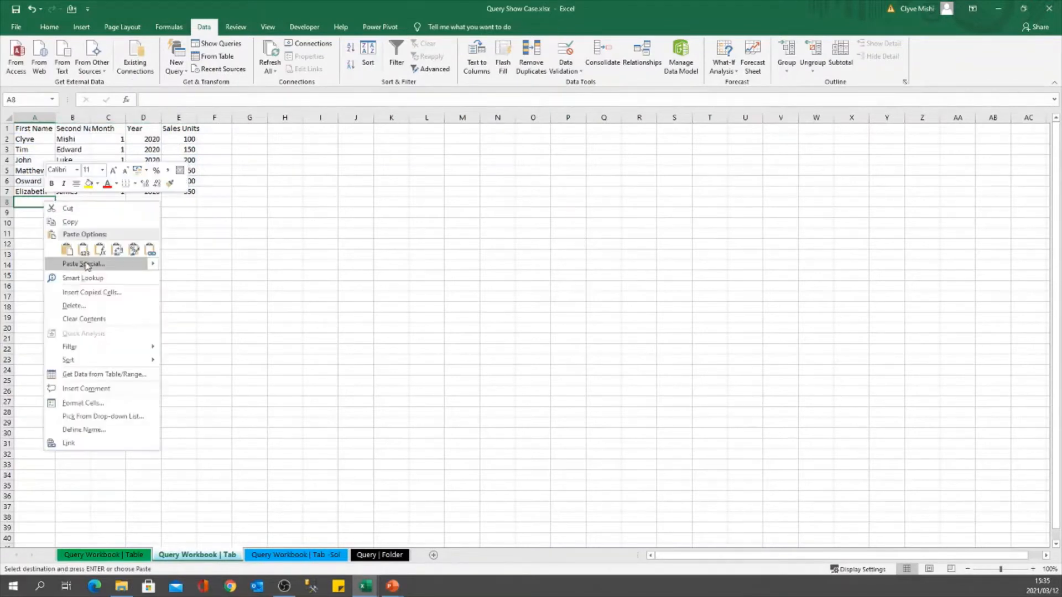
left_click(83, 248)
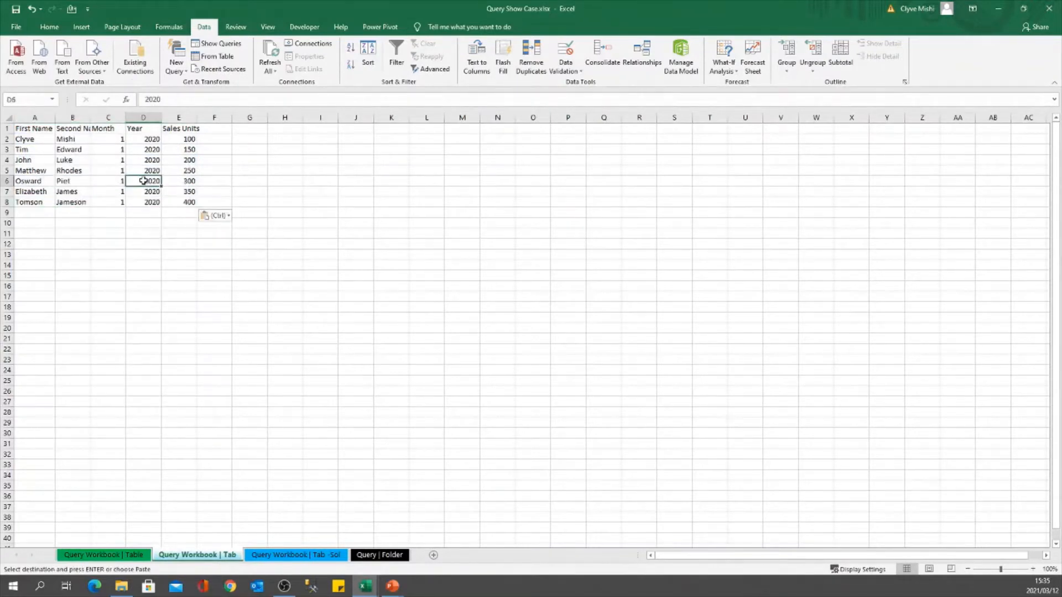
Refresh the query tables on the Query Workbook | Tab -Sol sheet and on the Query | Folder sheet
left_click(291, 555)
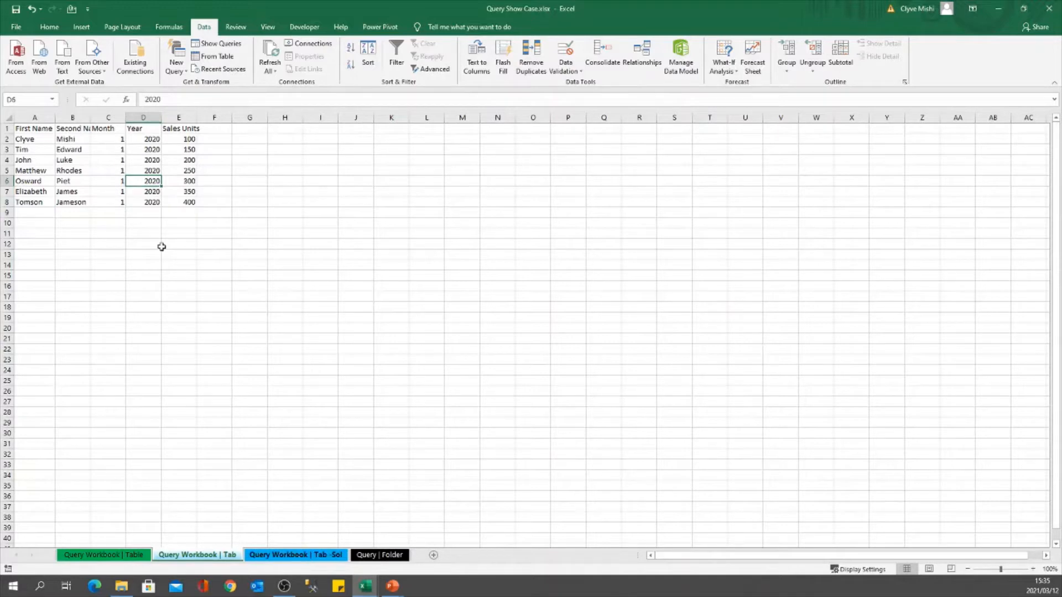
right_click(130, 159)
left_click(165, 249)
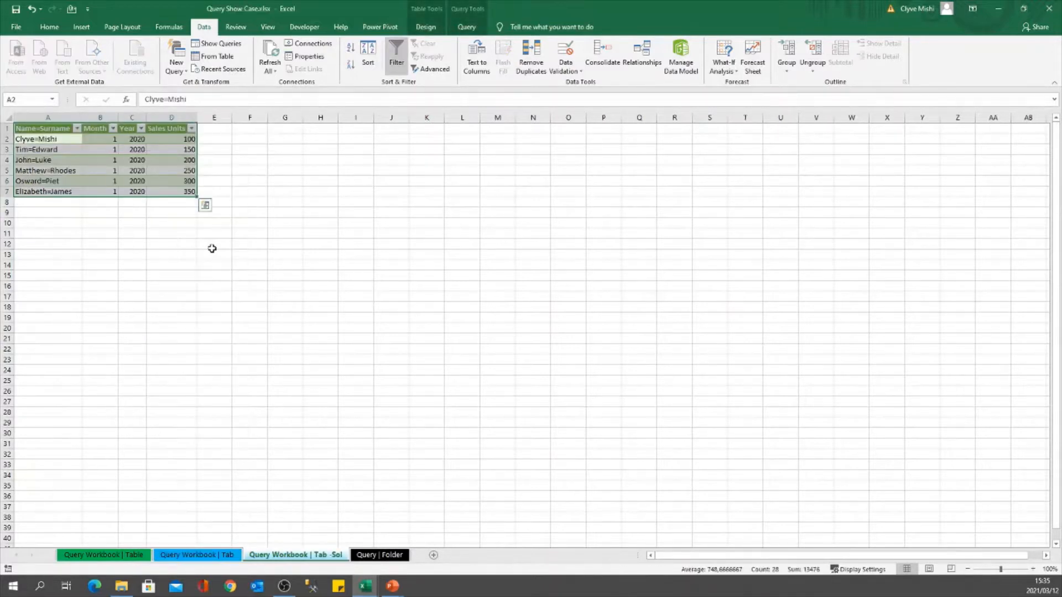
left_click(45, 203)
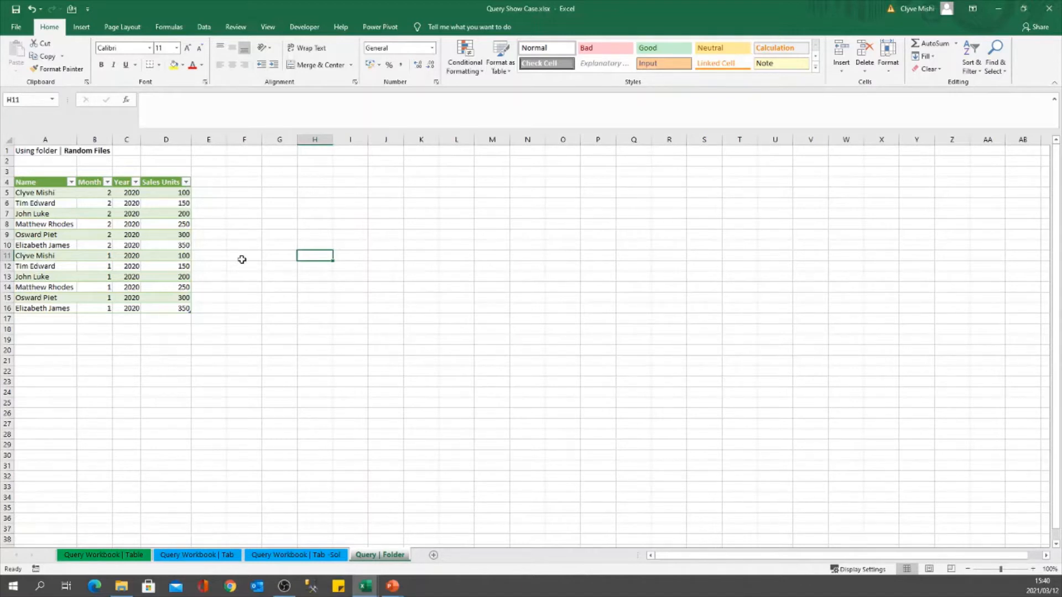
right_click(138, 238)
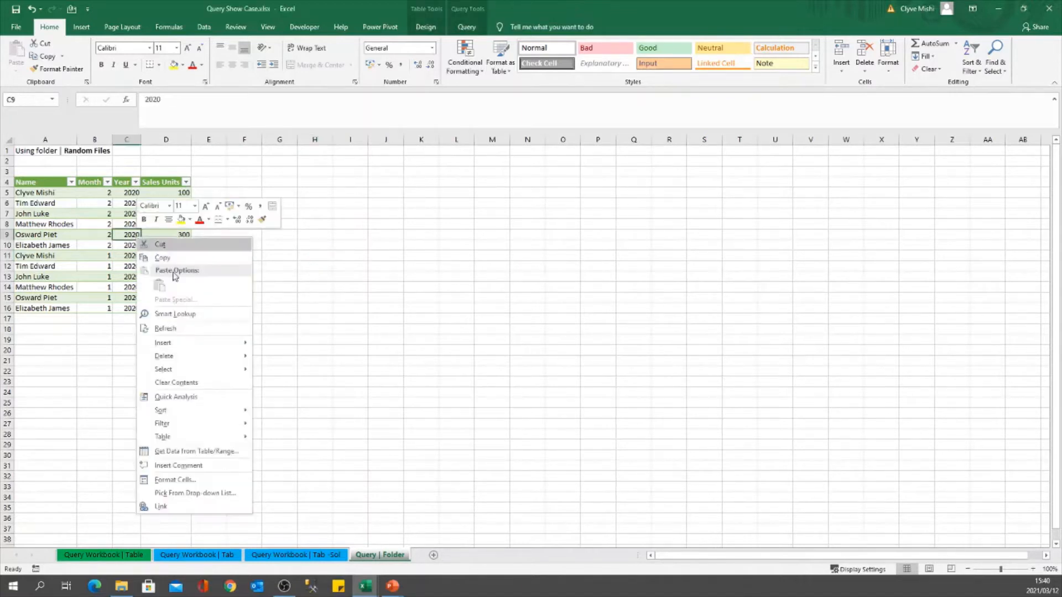
left_click(174, 327)
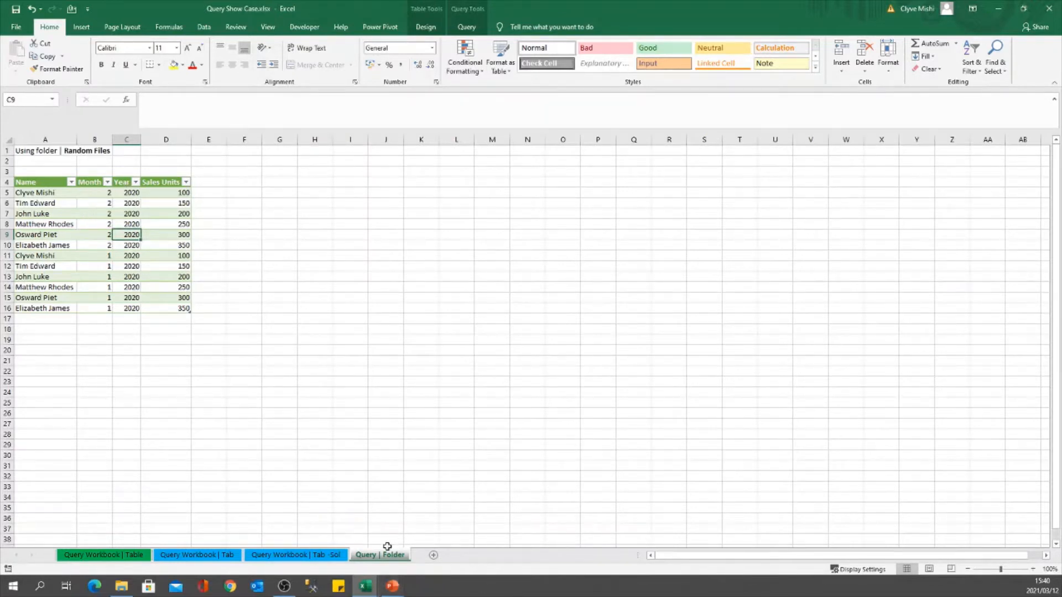
Open Jan.xlsx from the RandomFiles folder, review its first data row and auto-fit the Sales Units column
left_click(126, 589)
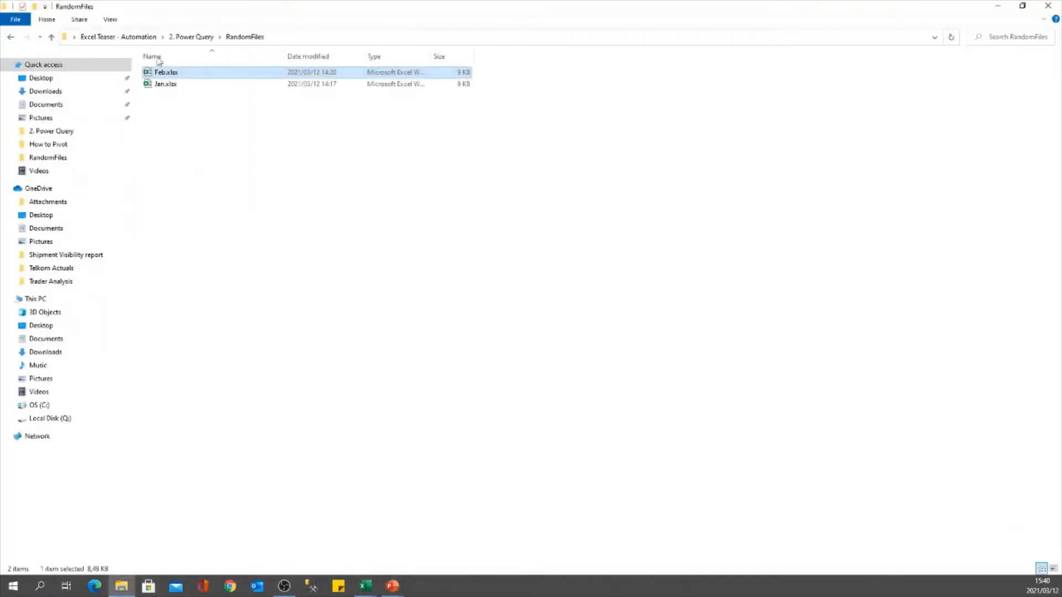
left_click(169, 84)
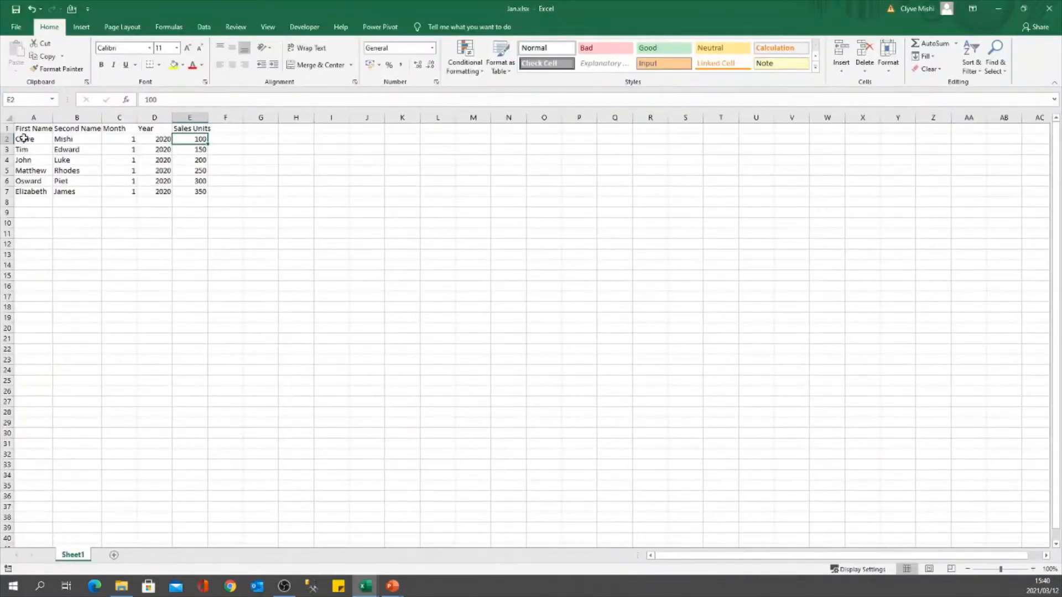
left_click(24, 139)
left_click(72, 139)
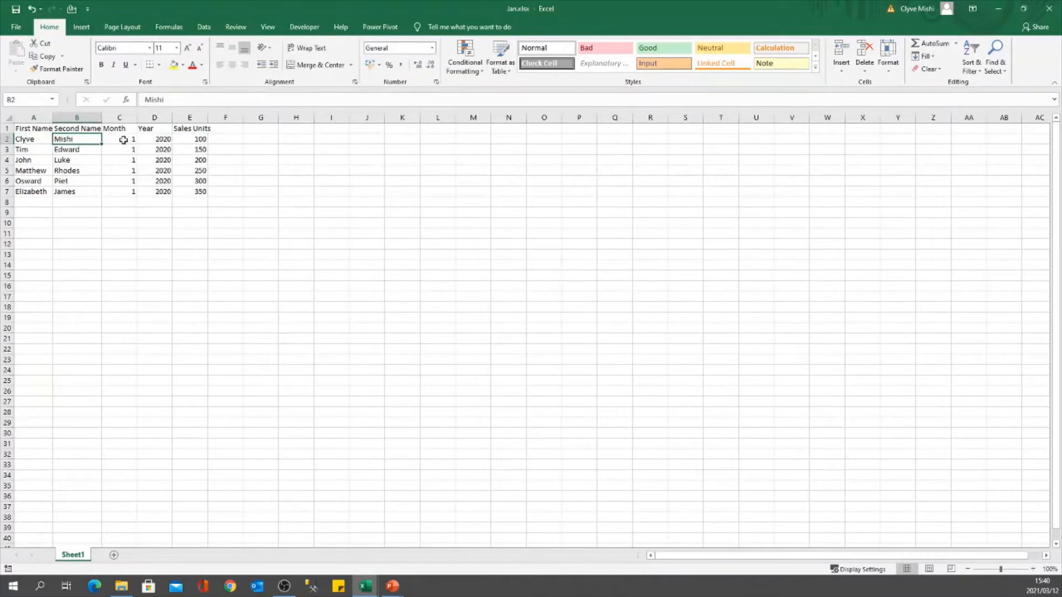
left_click_drag(119, 144, 198, 141)
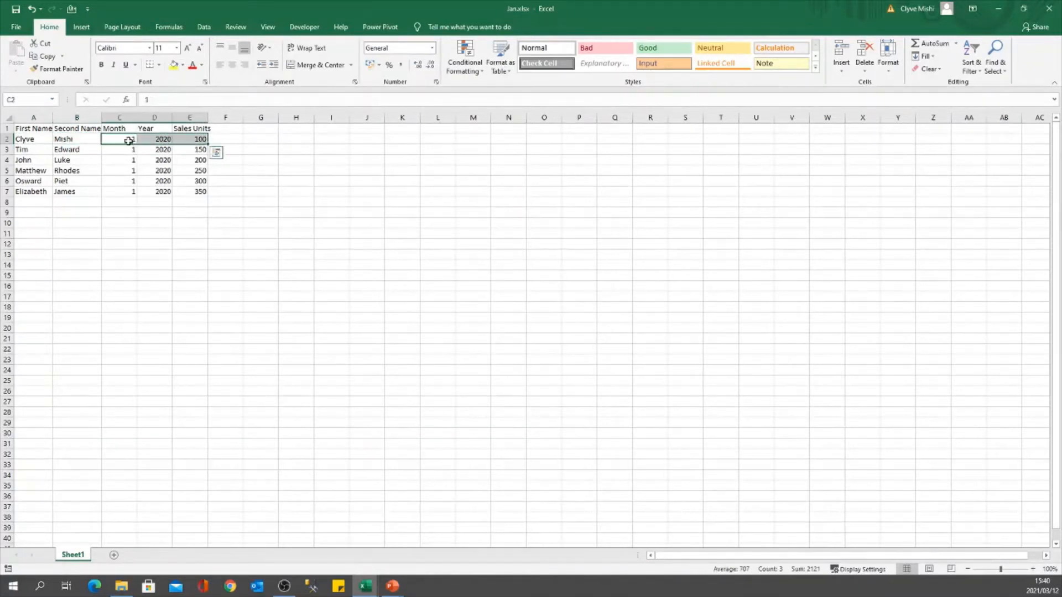
left_click(203, 139)
double_click(208, 117)
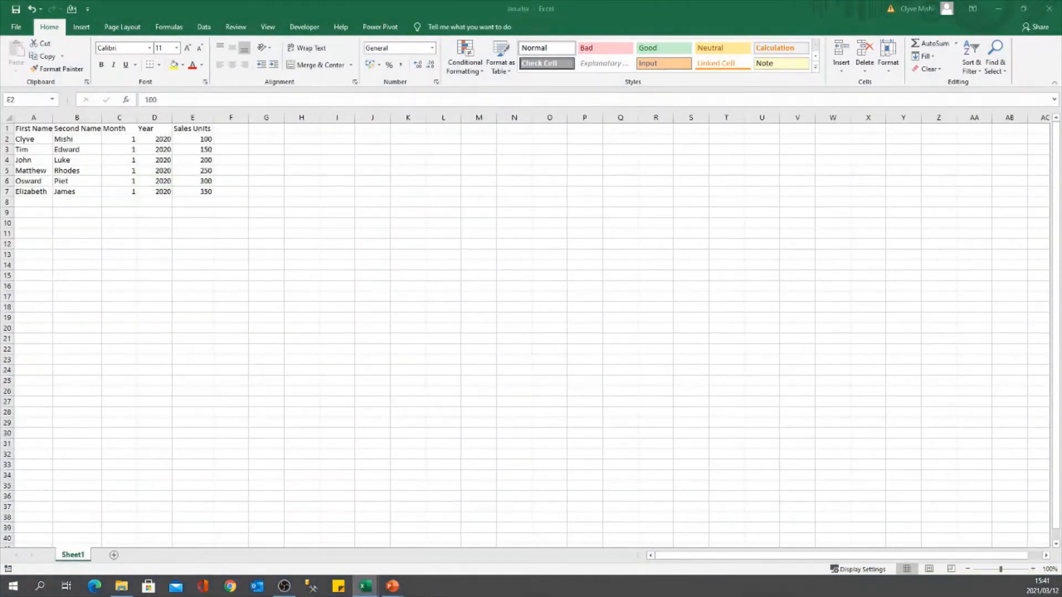
Return to the Query Show Case workbook and refresh the query table on the Query | Folder sheet again
key("alt+Tab")
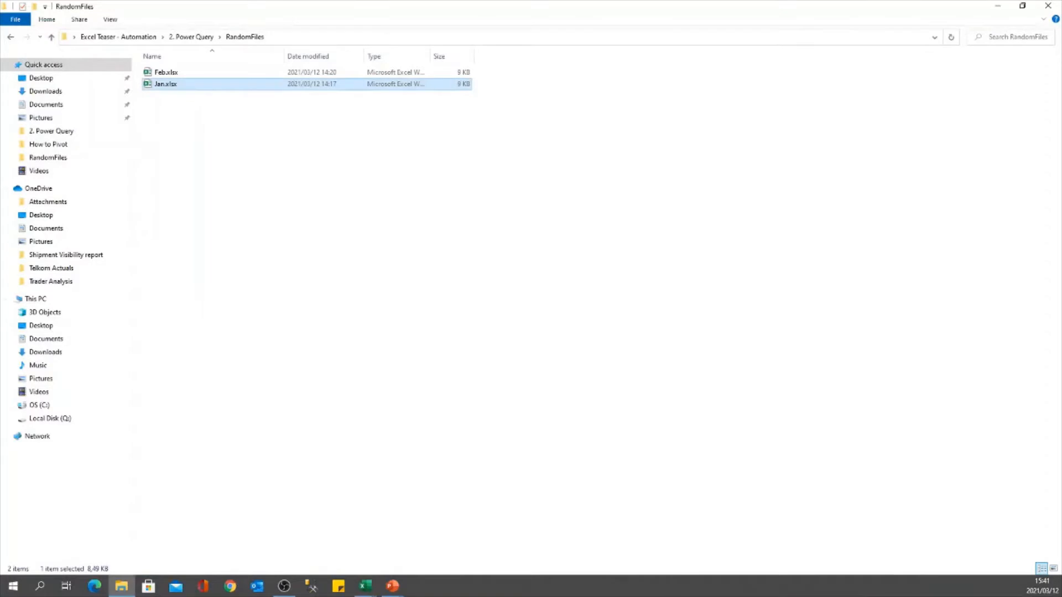
left_click(366, 587)
left_click(250, 548)
right_click(133, 213)
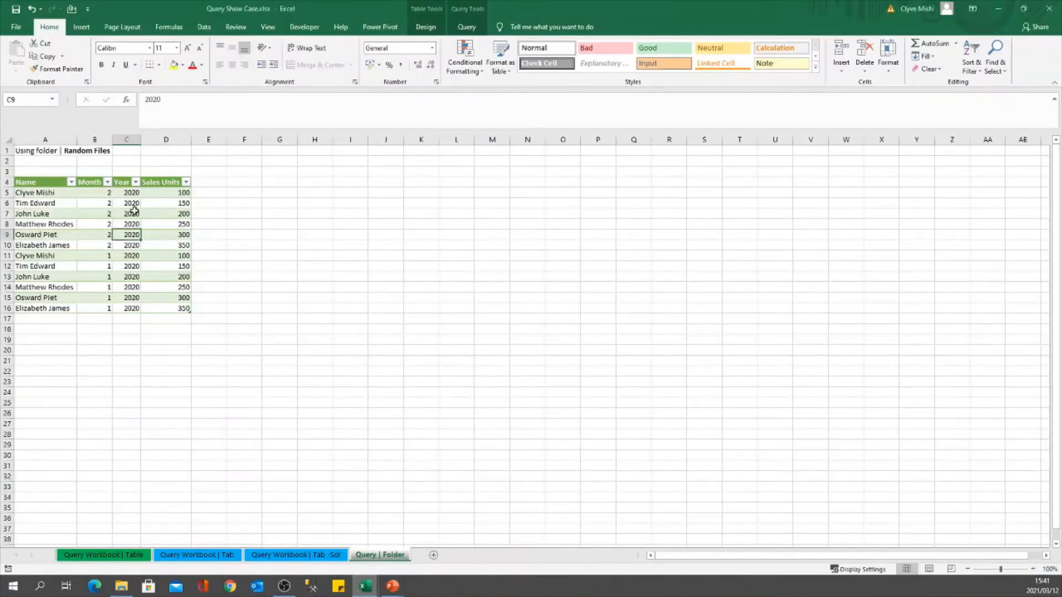
left_click(176, 303)
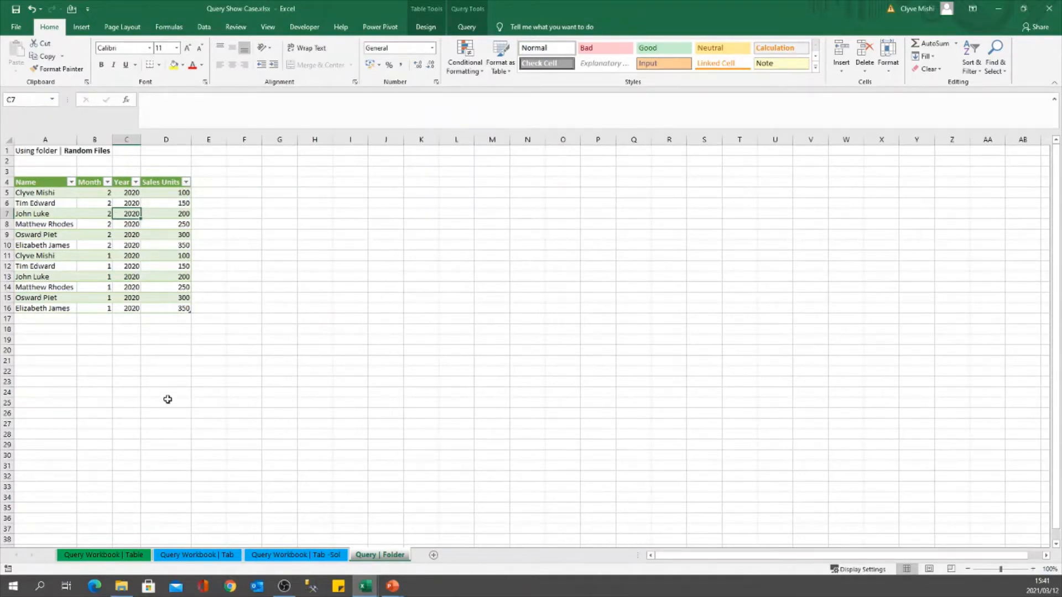
In File Explorer, copy all the workbooks from the Un-used Files folder into the RandomFiles folder, replacing the existing Feb.xlsx
left_click(118, 592)
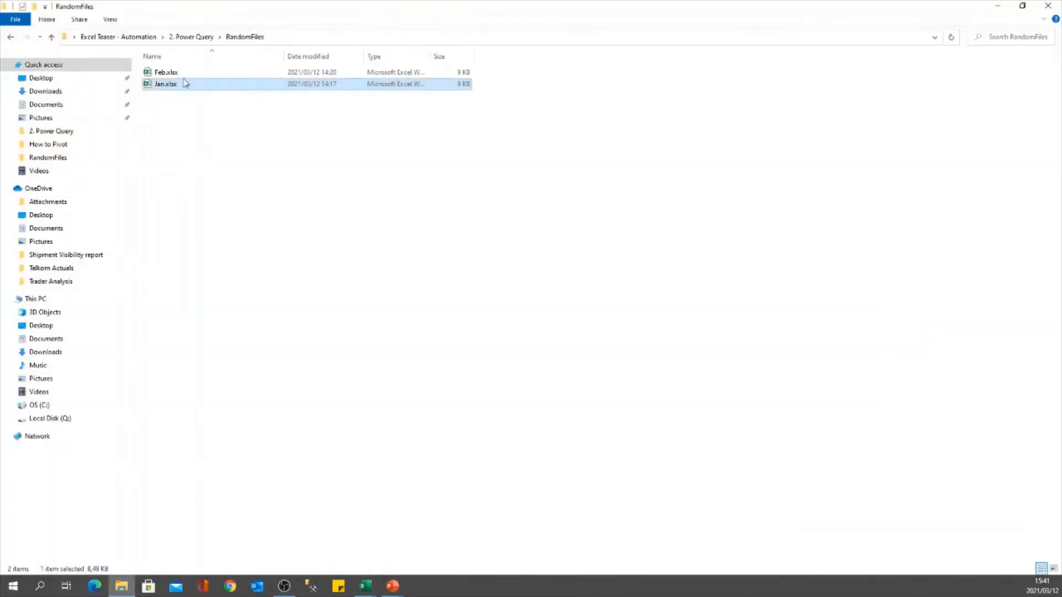
left_click(190, 37)
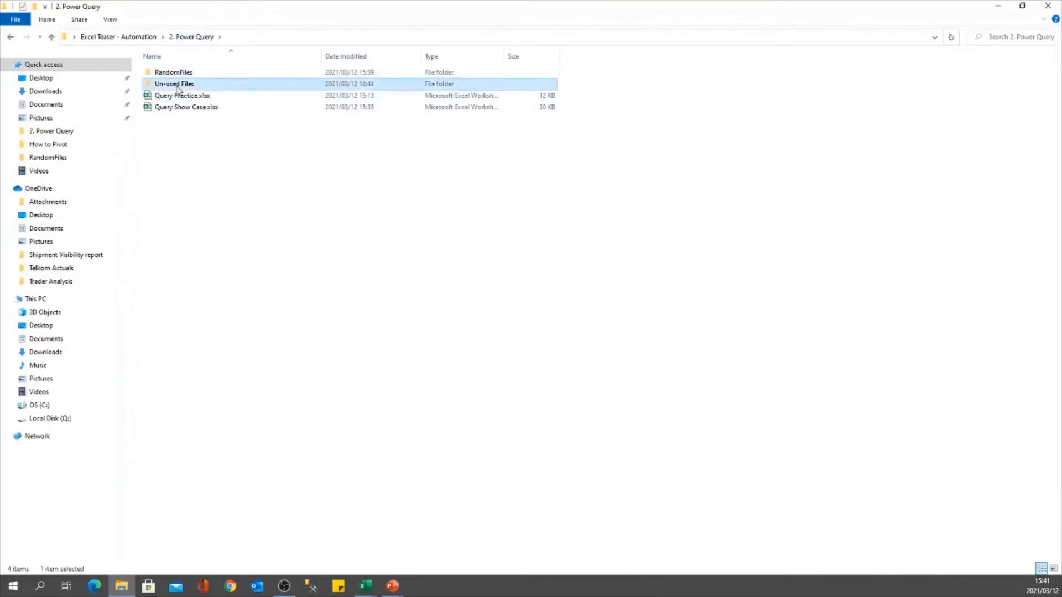
double_click(183, 84)
left_click(167, 73)
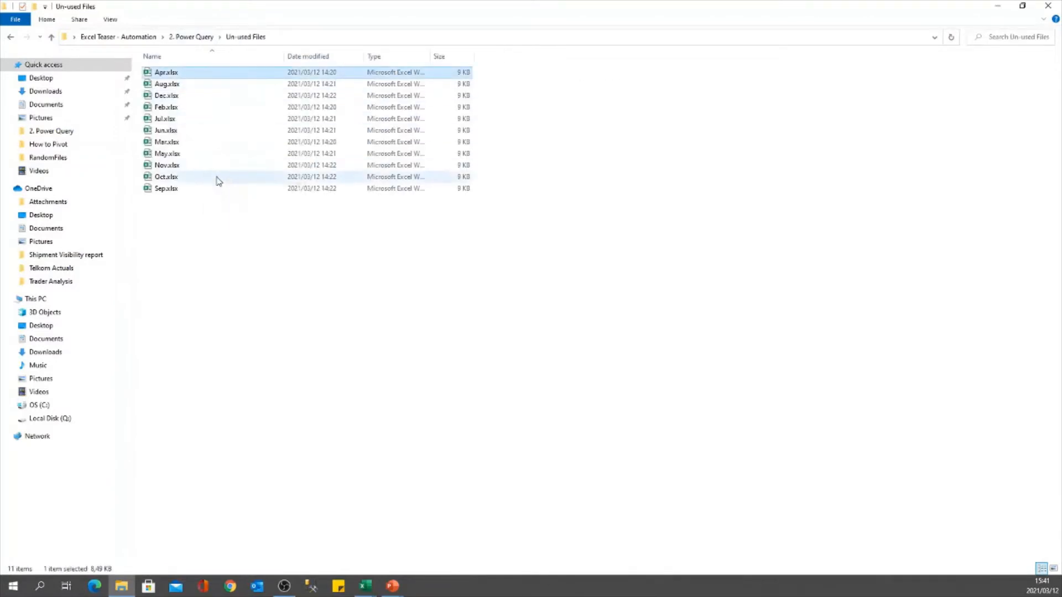
left_click(182, 190, "shift")
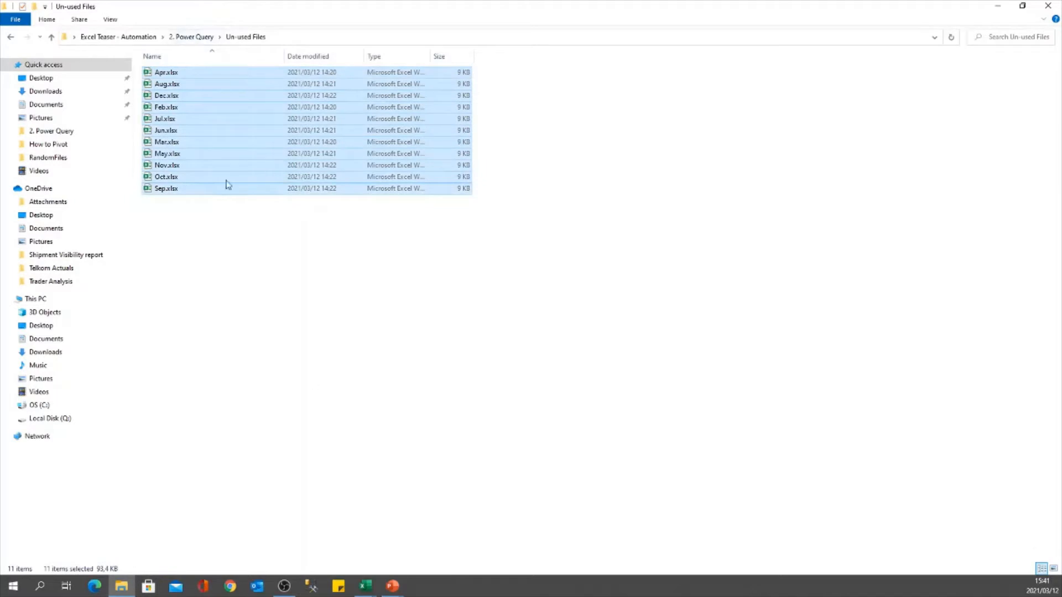
left_click_drag(228, 184, 193, 37)
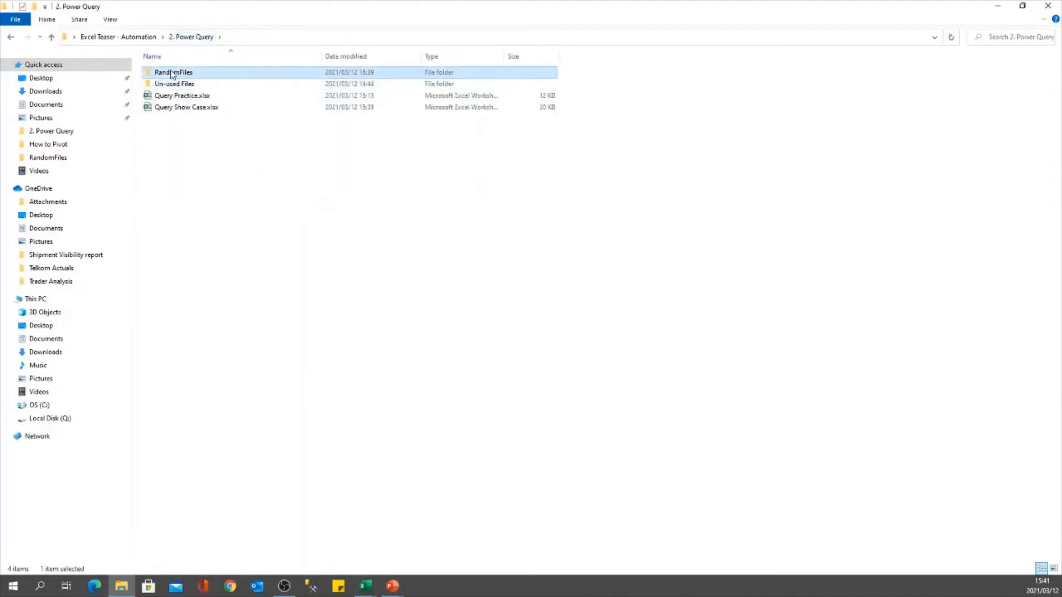
double_click(164, 72)
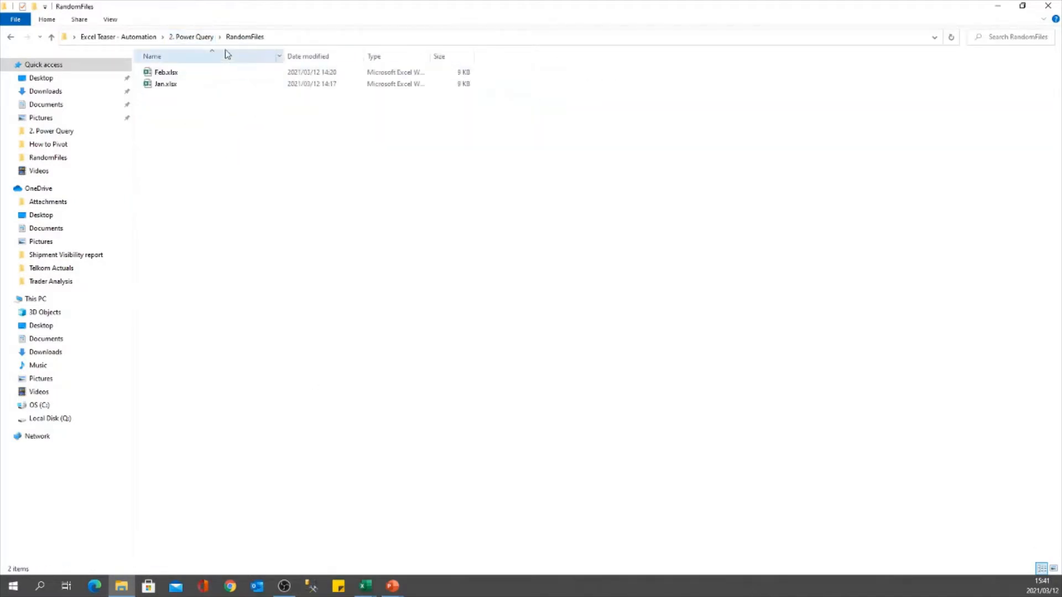
key("ctrl+v")
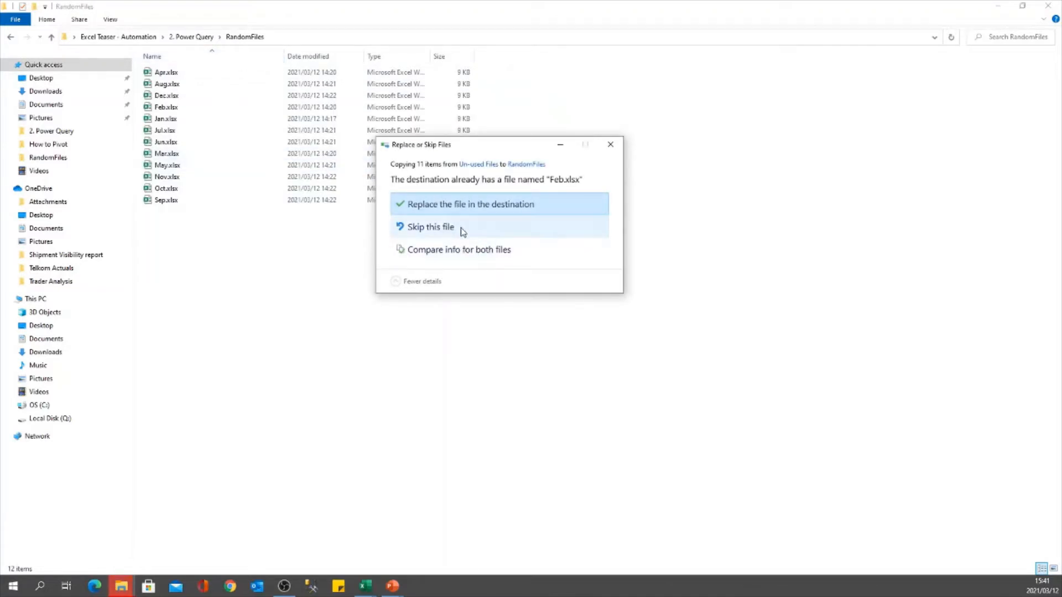
left_click(452, 206)
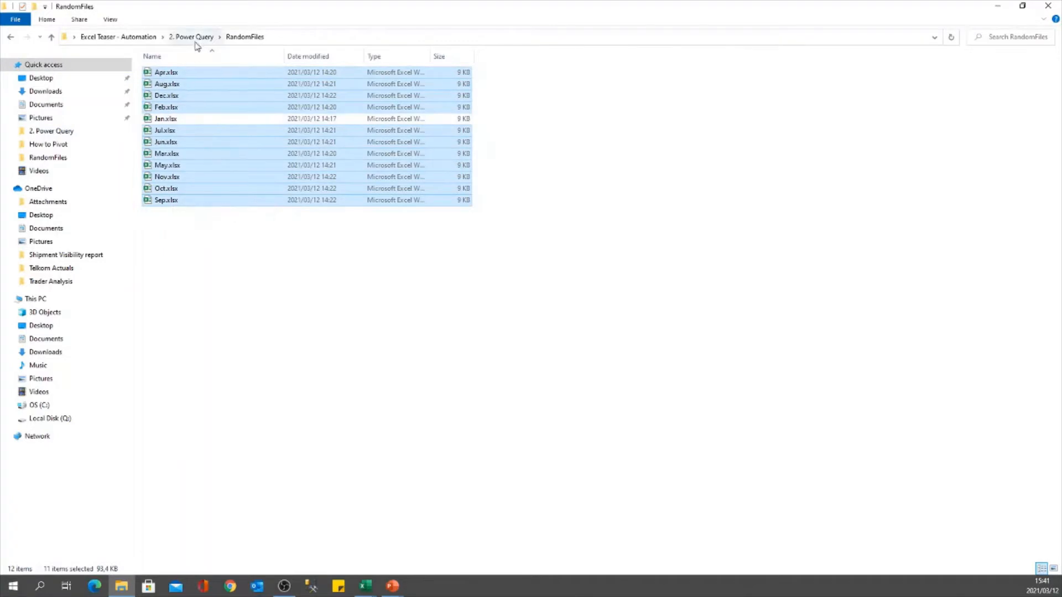
Switch to the Query Show Case workbook, refresh the Query | Folder table with the added monthly files and look through its rows
left_click(372, 585)
left_click(252, 553)
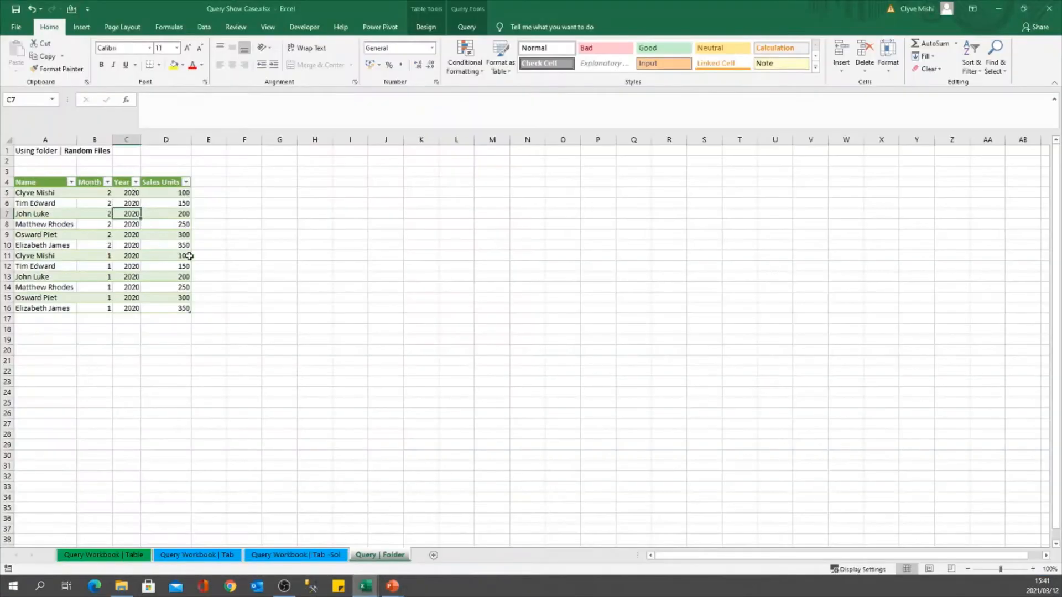
right_click(107, 224)
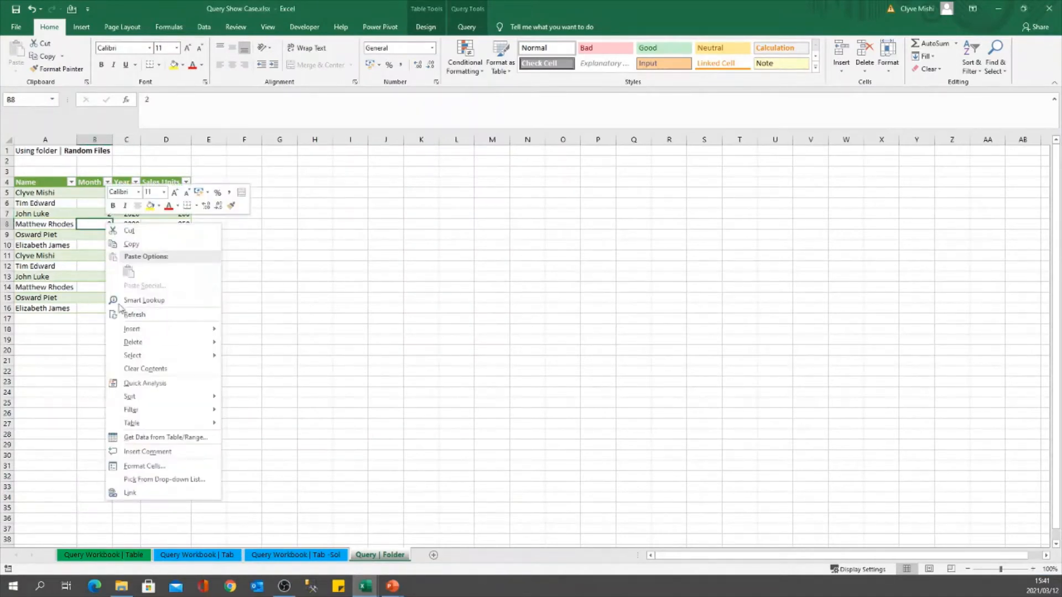
left_click(134, 314)
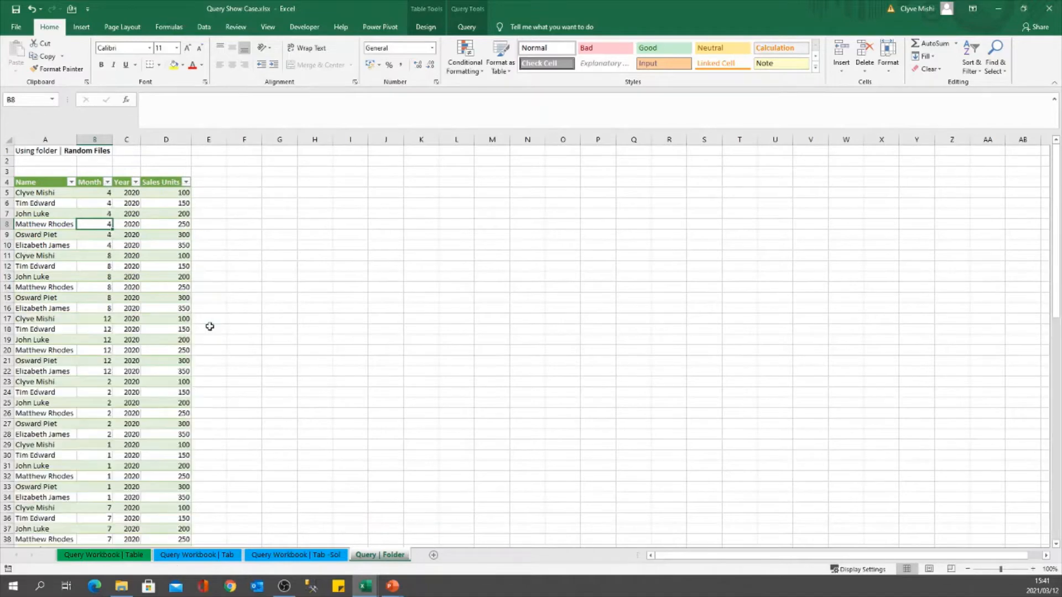
scroll(81, 248, "down", 9)
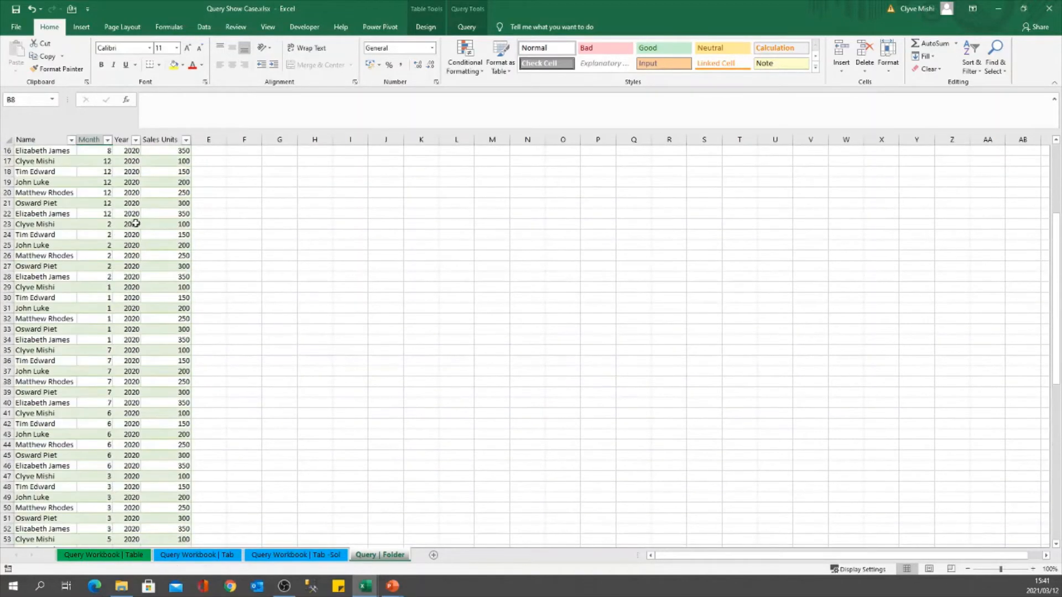
scroll(114, 202, "up", 9)
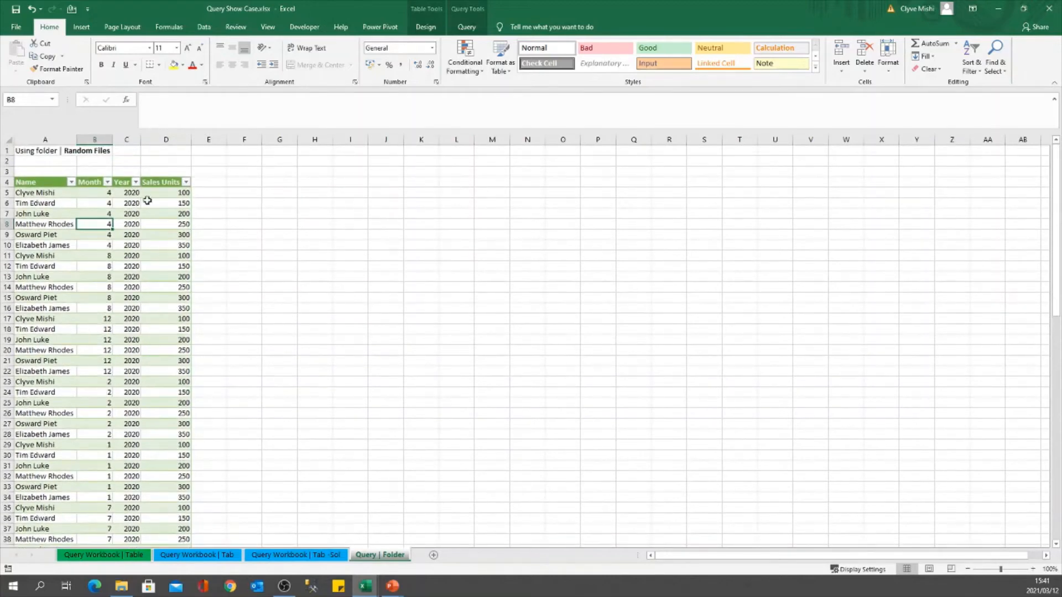
key("Down")
key("Right")
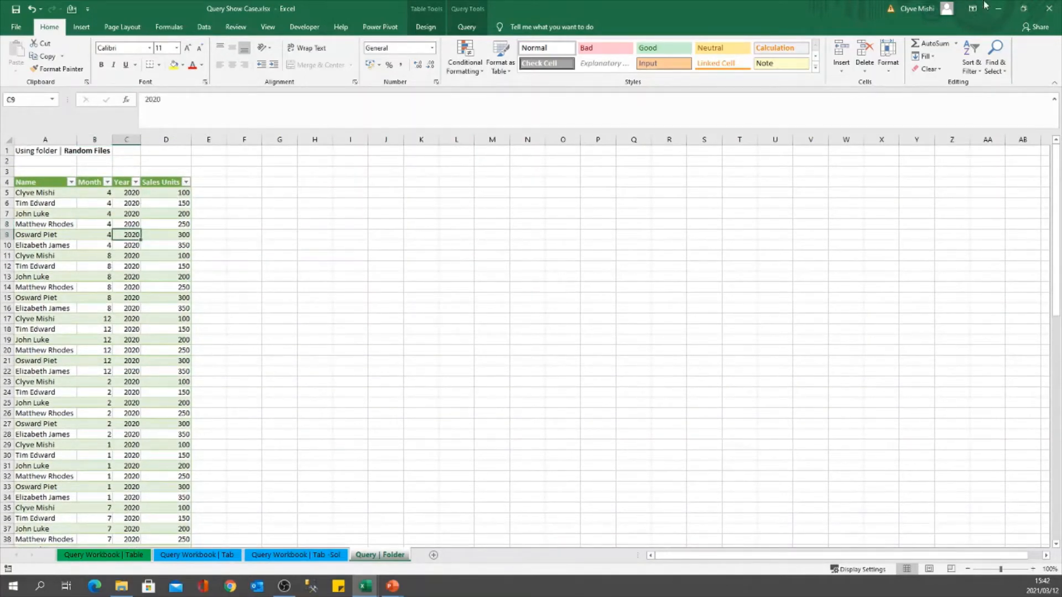
Switch to the Query Practice workbook and examine the New Query sources for databases, Azure, online services and other sources
mouse_move(365, 586)
left_click(394, 558)
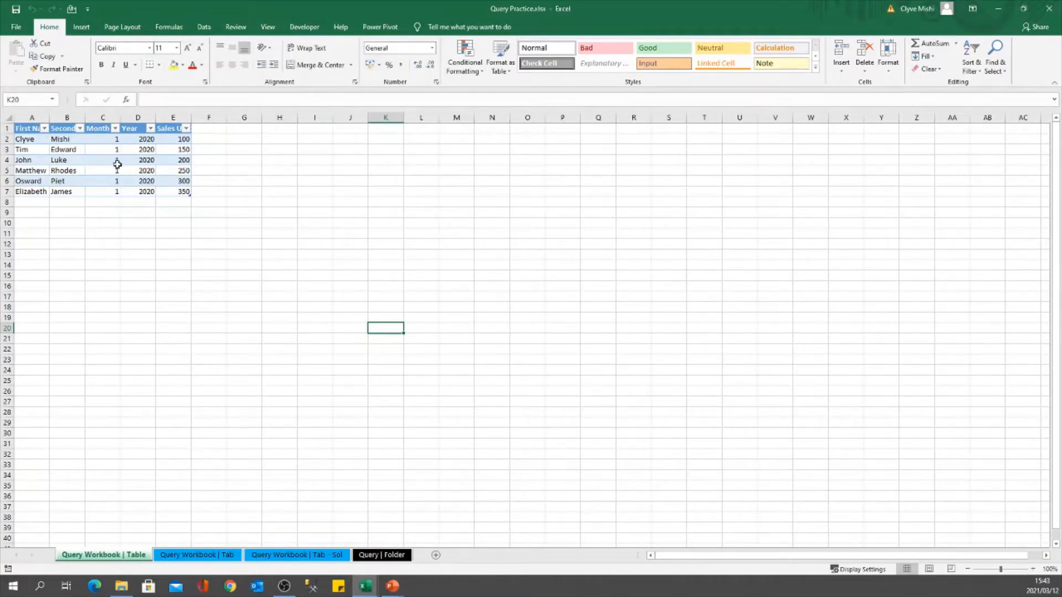
left_click(202, 28)
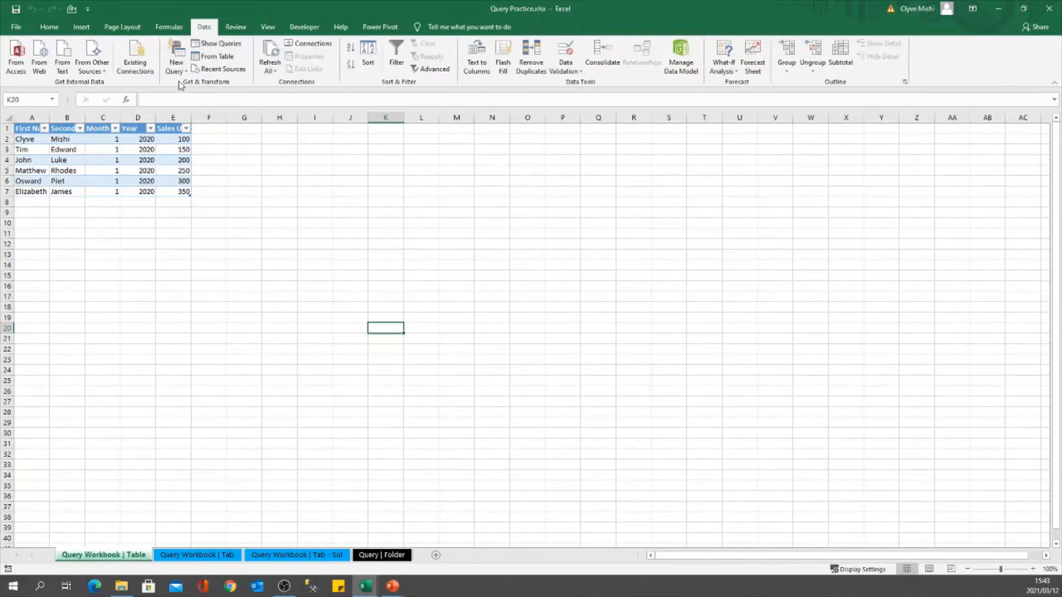
left_click(185, 71)
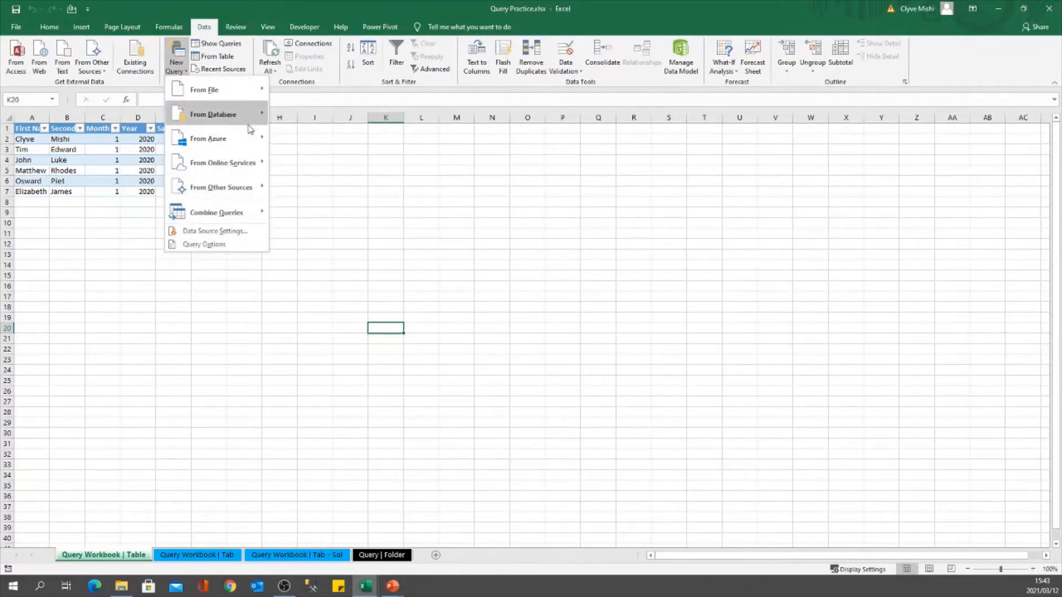
mouse_move(187, 100)
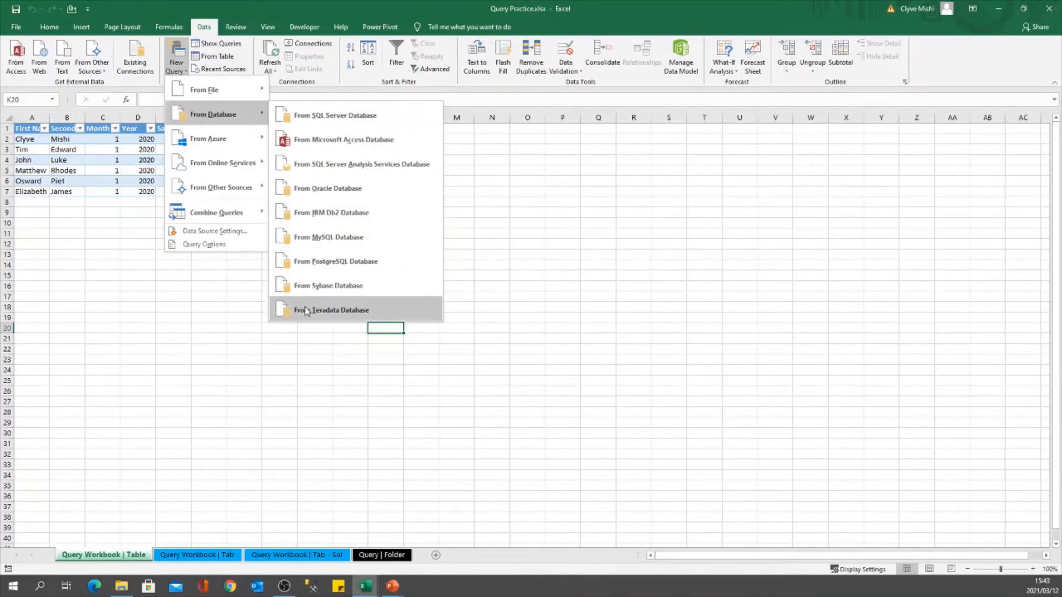
mouse_move(212, 143)
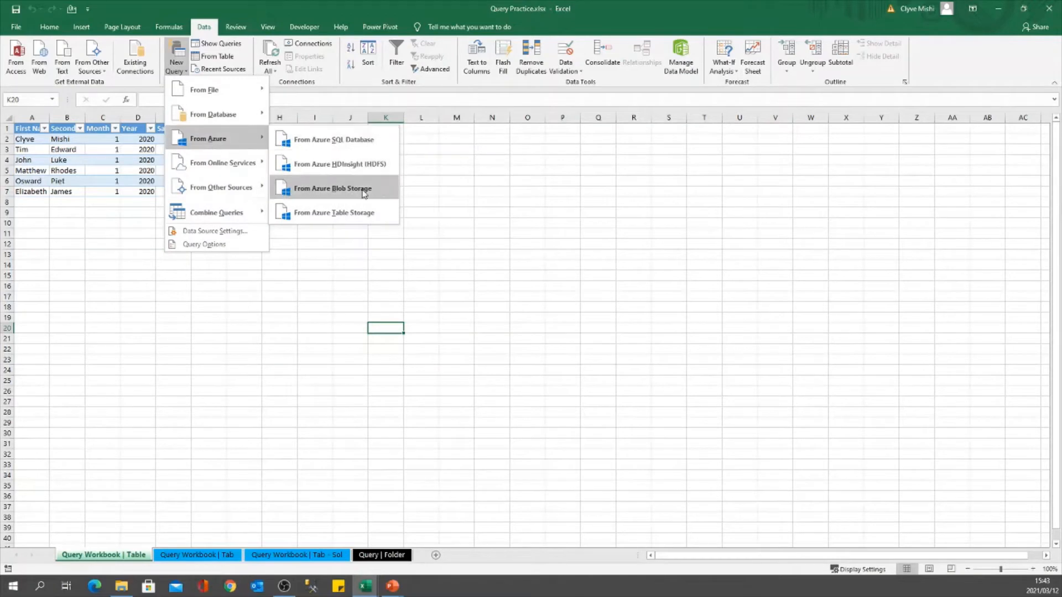
mouse_move(221, 165)
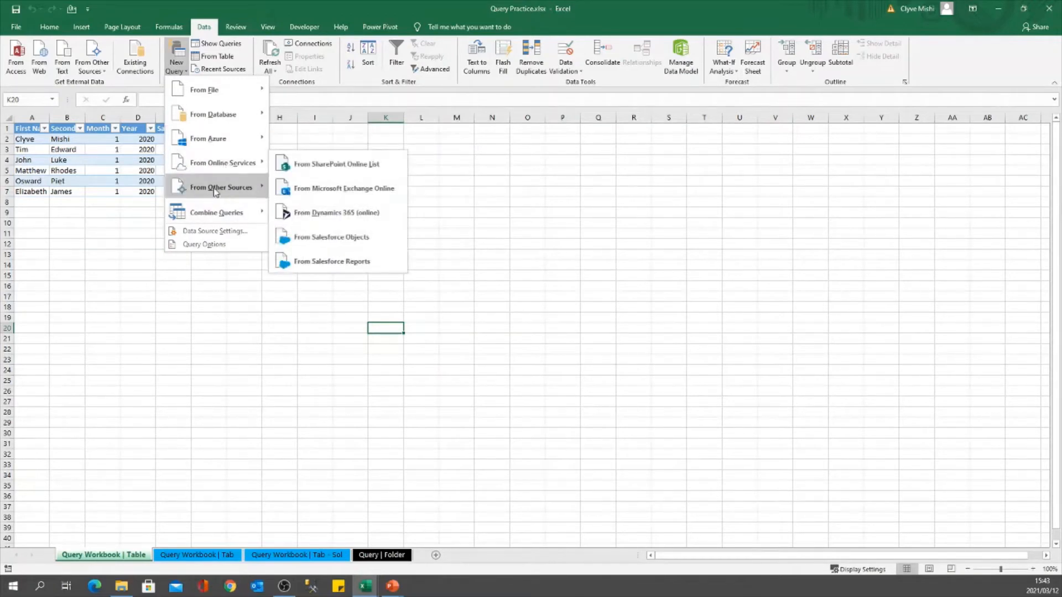
mouse_move(221, 190)
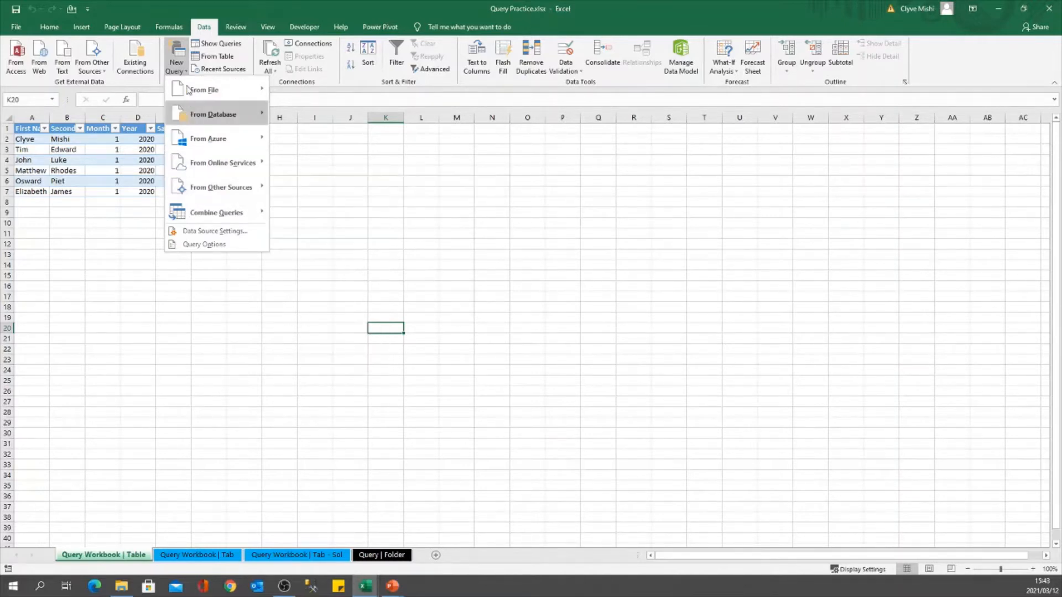
left_click(132, 90)
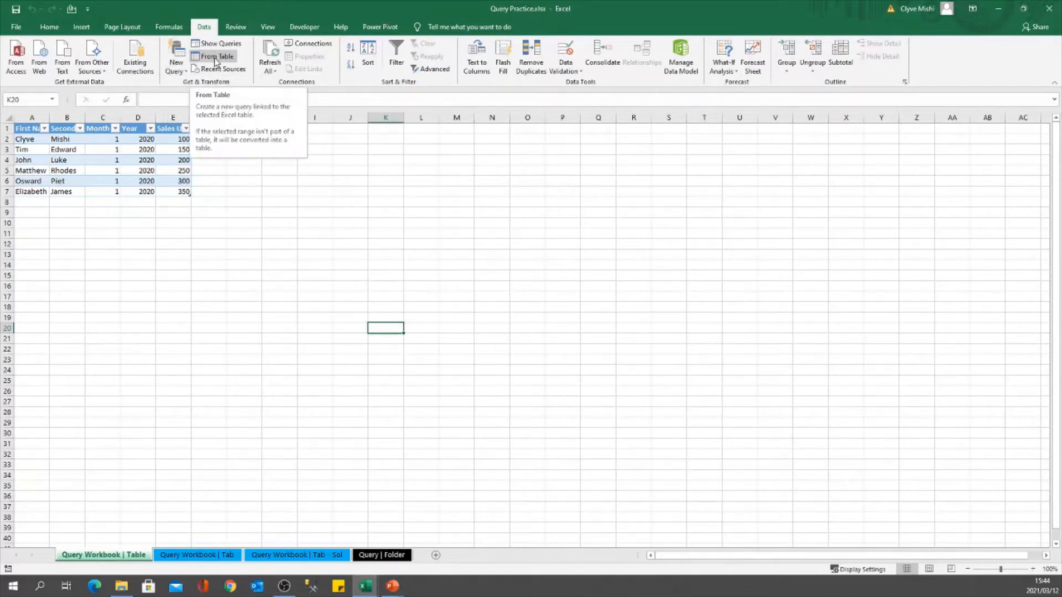
Create a query from the sales table on the Query Workbook | Table sheet and view the column removal options
left_click(125, 149)
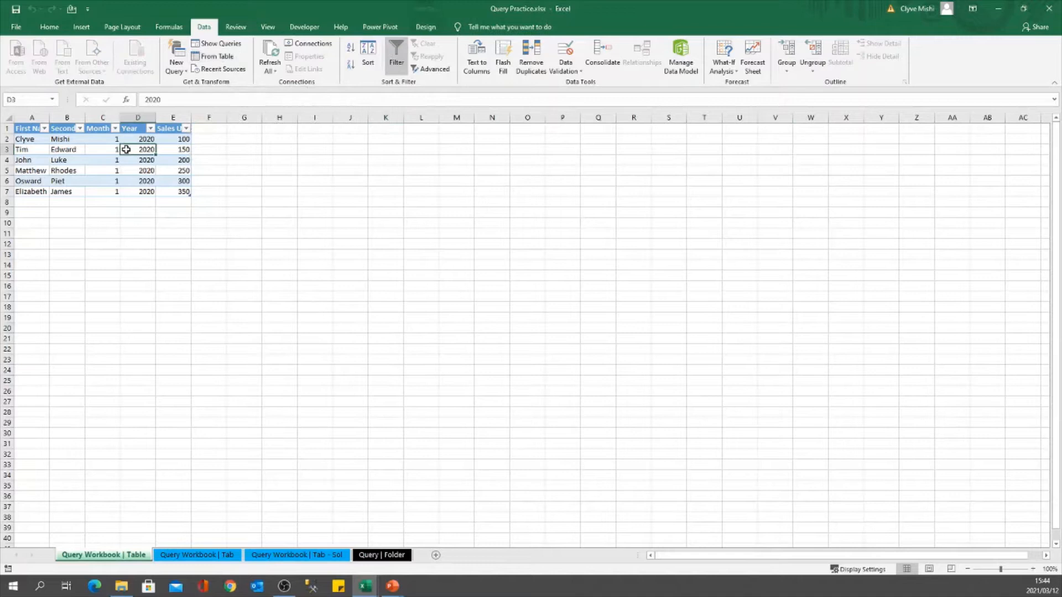
left_click(221, 58)
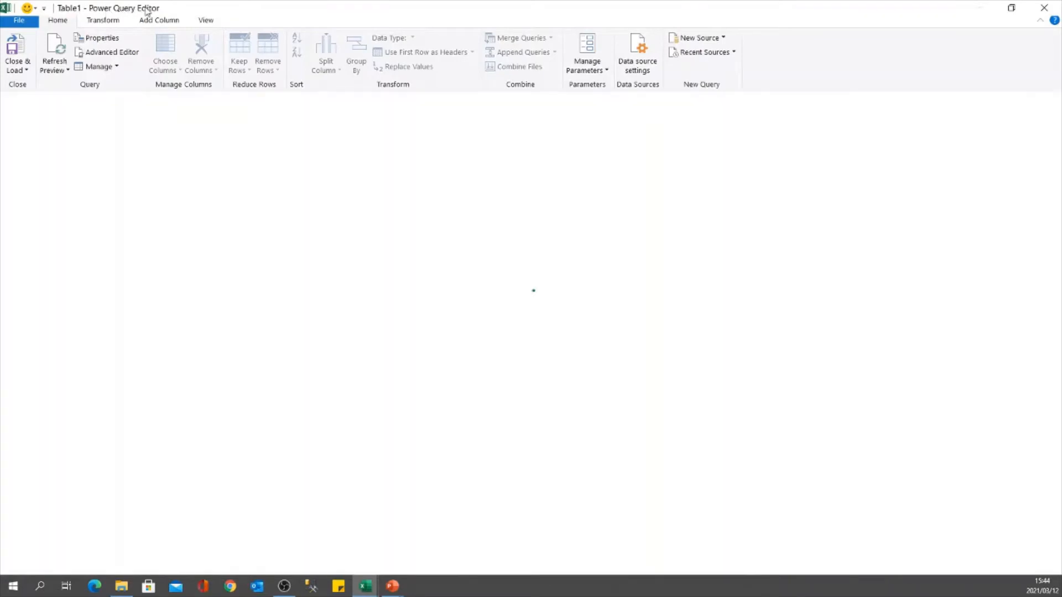
left_click(200, 65)
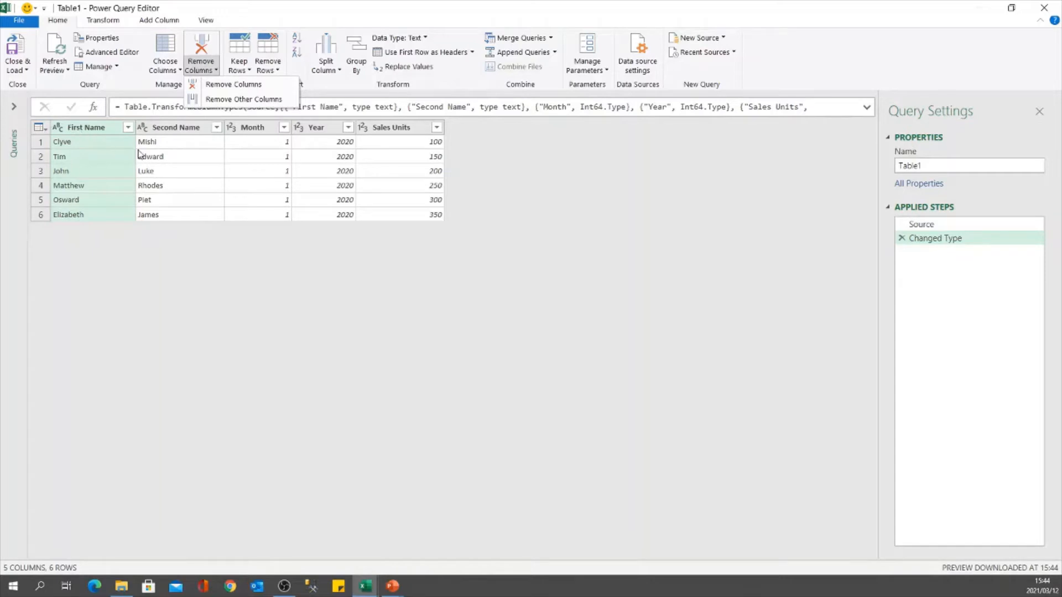
Merge the First Name and Second Name columns with a Space separator into a new column named Name
left_click(161, 135)
left_click(161, 134, "ctrl")
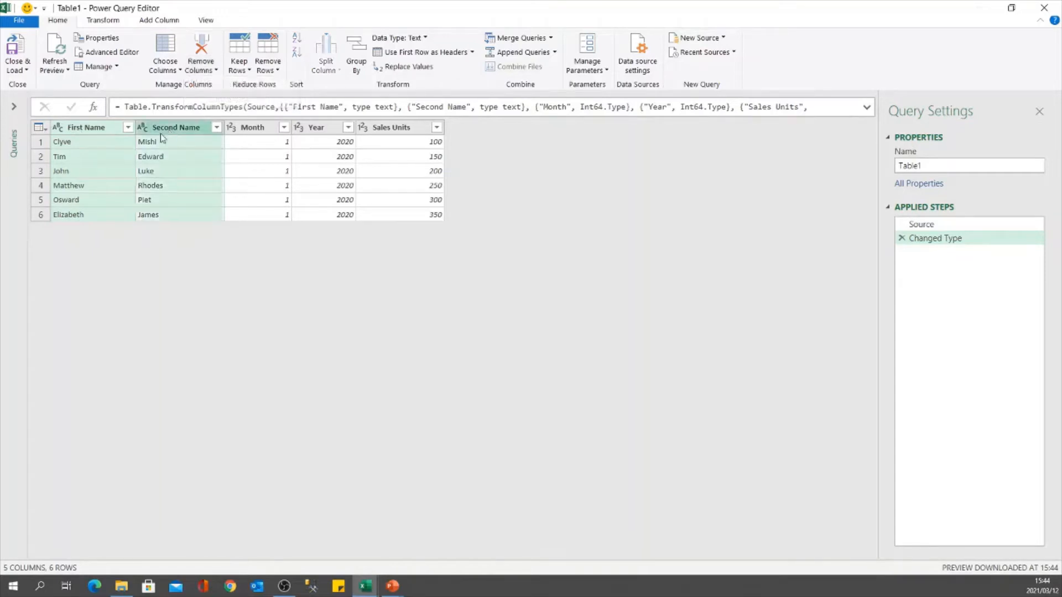
right_click(148, 158)
left_click(103, 128)
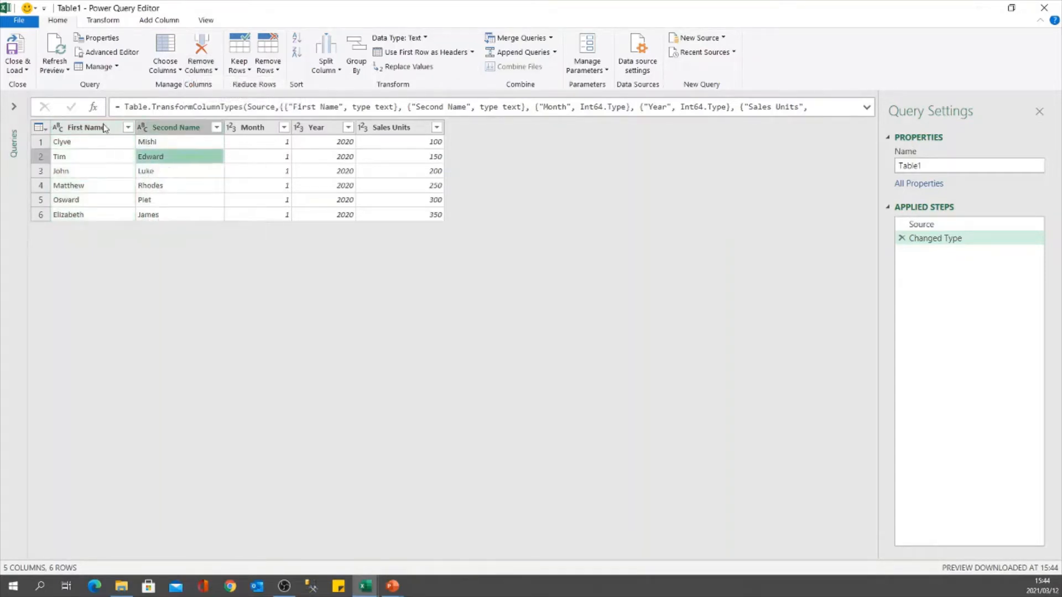
left_click(162, 138, "ctrl")
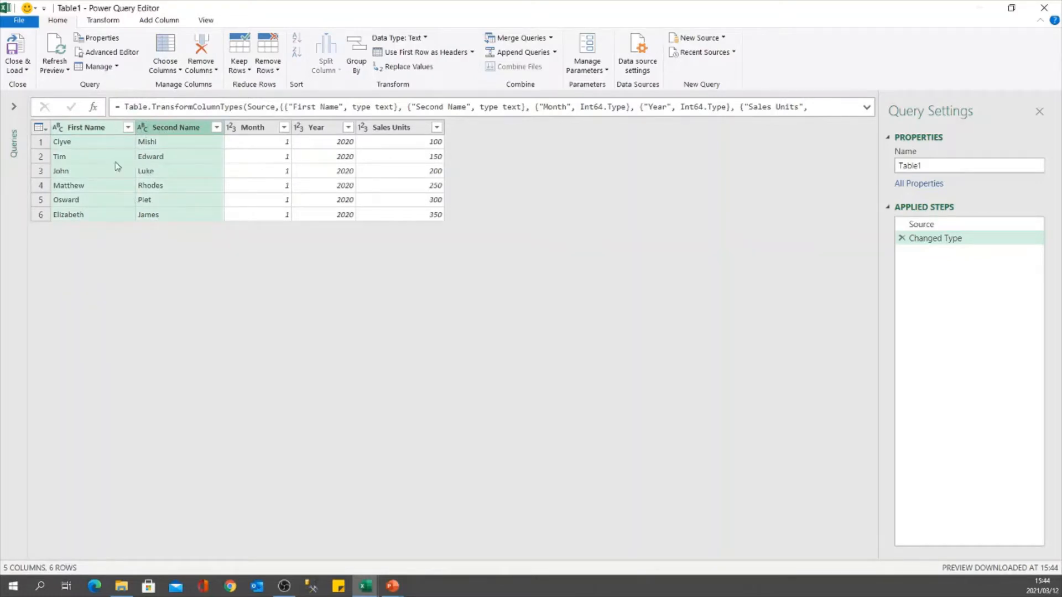
right_click(113, 130)
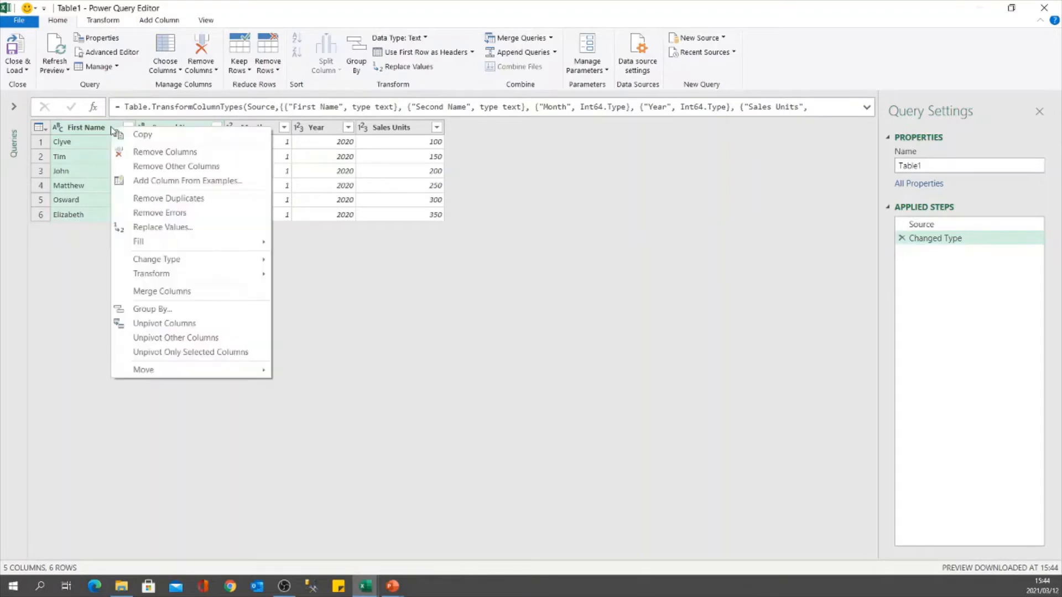
left_click(176, 293)
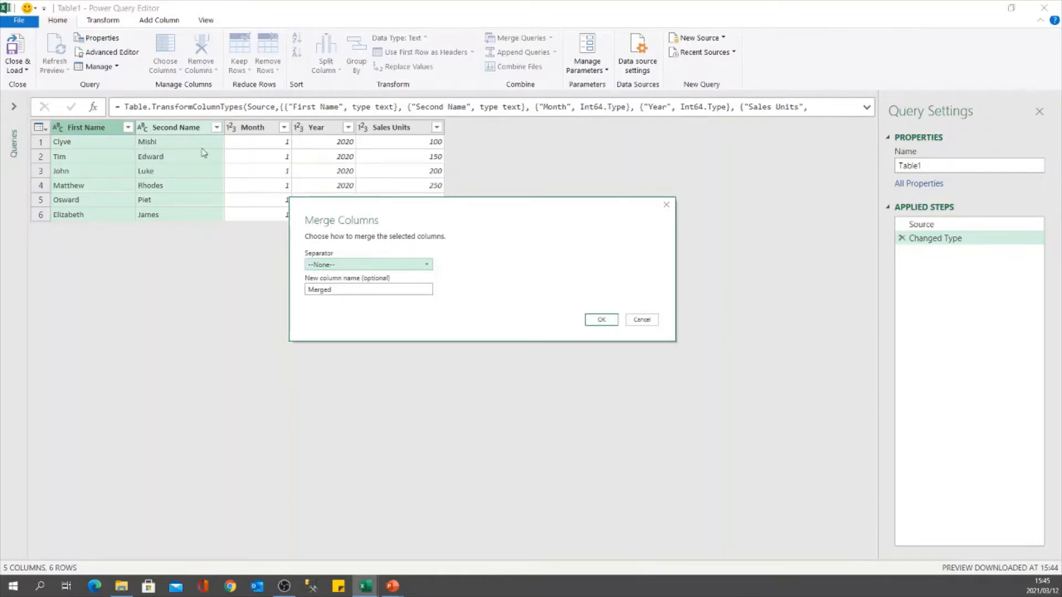
left_click(380, 270)
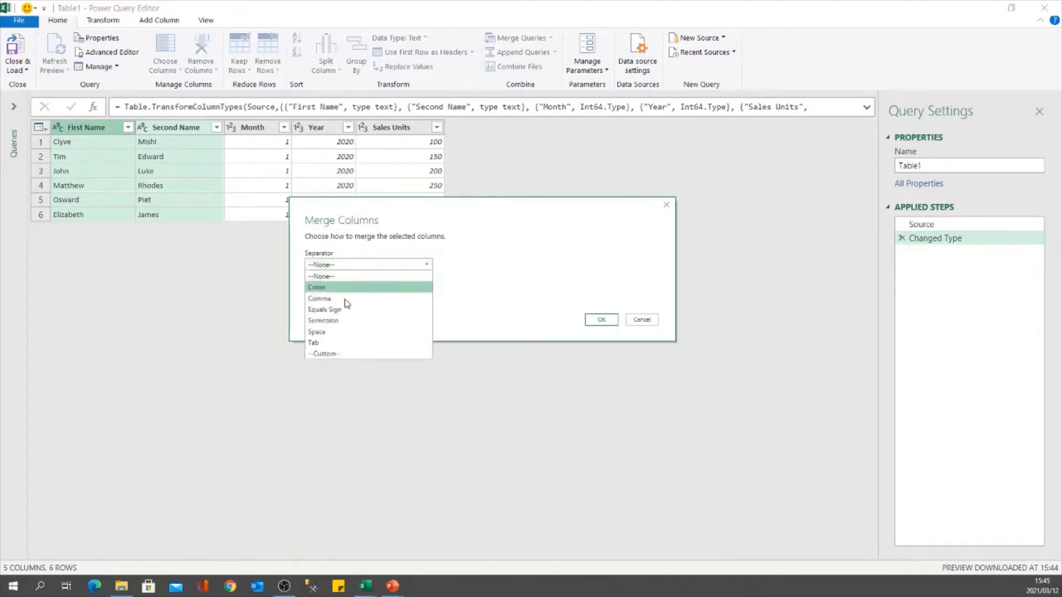
left_click(326, 332)
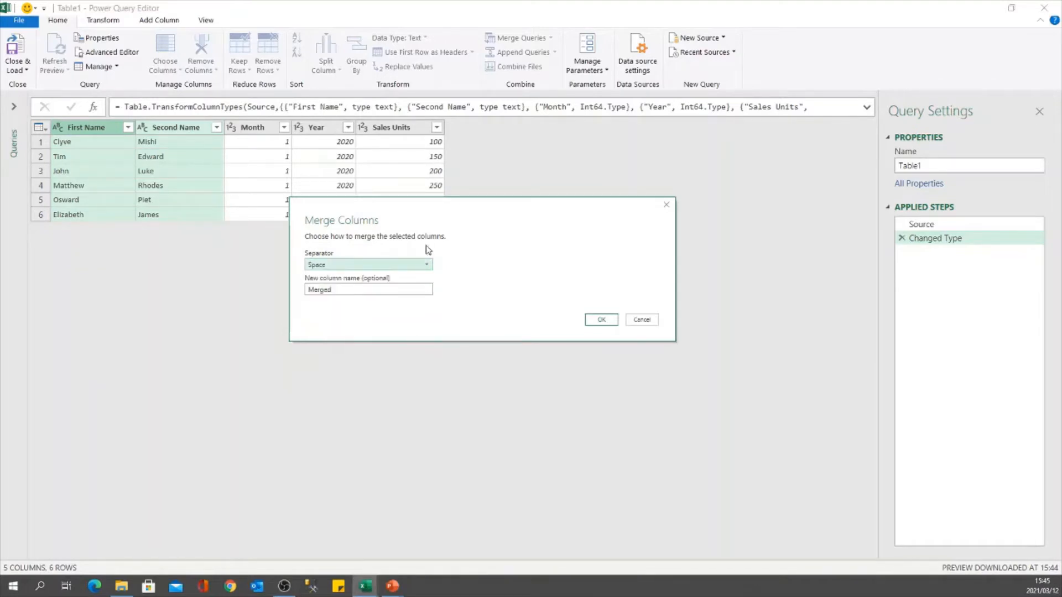
left_click(358, 267)
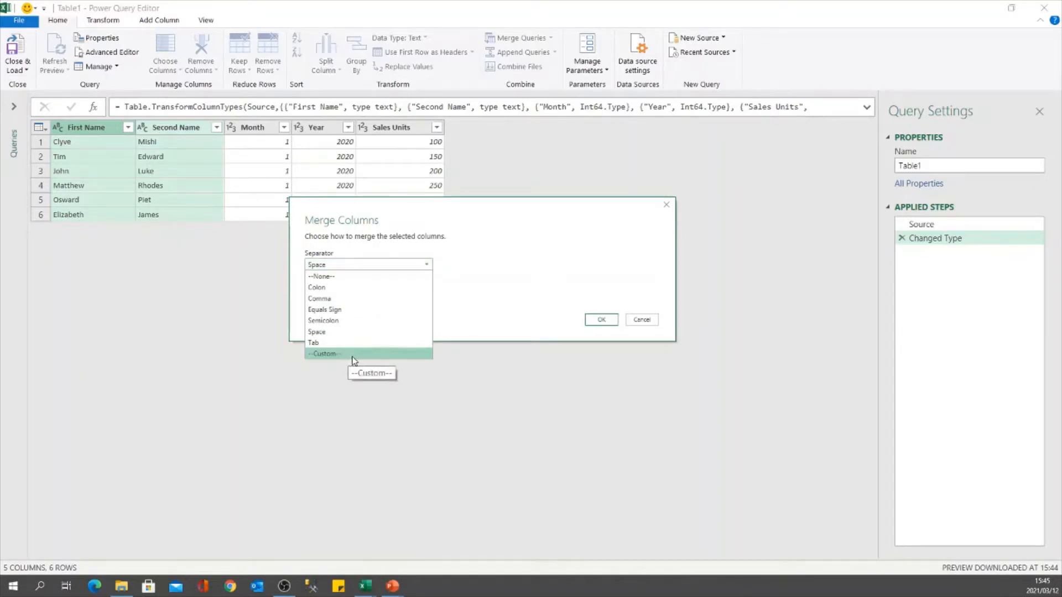
left_click(341, 267)
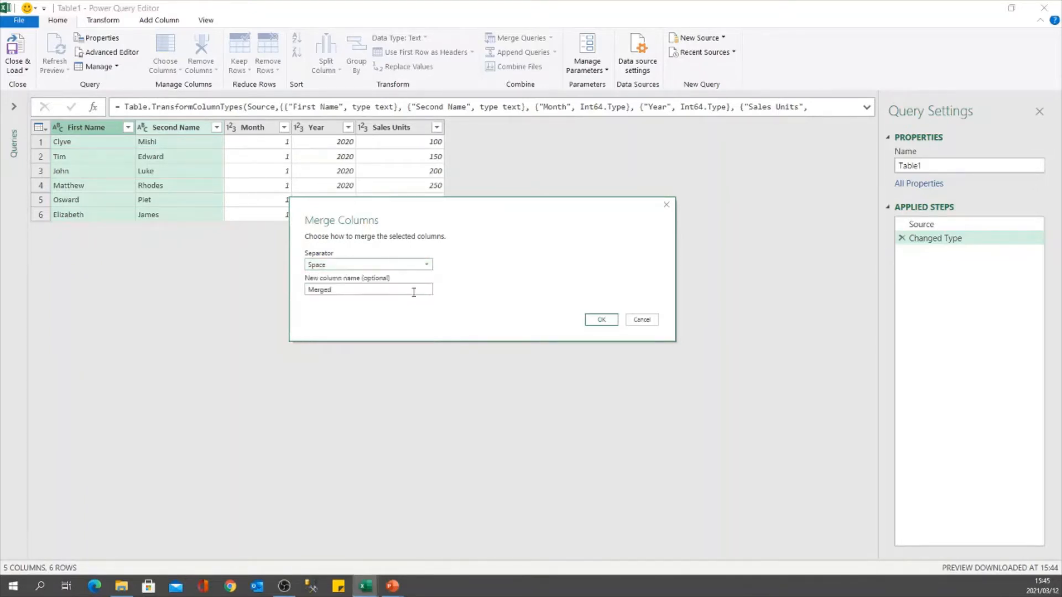
left_click(339, 293)
left_click_drag(341, 293, 305, 290)
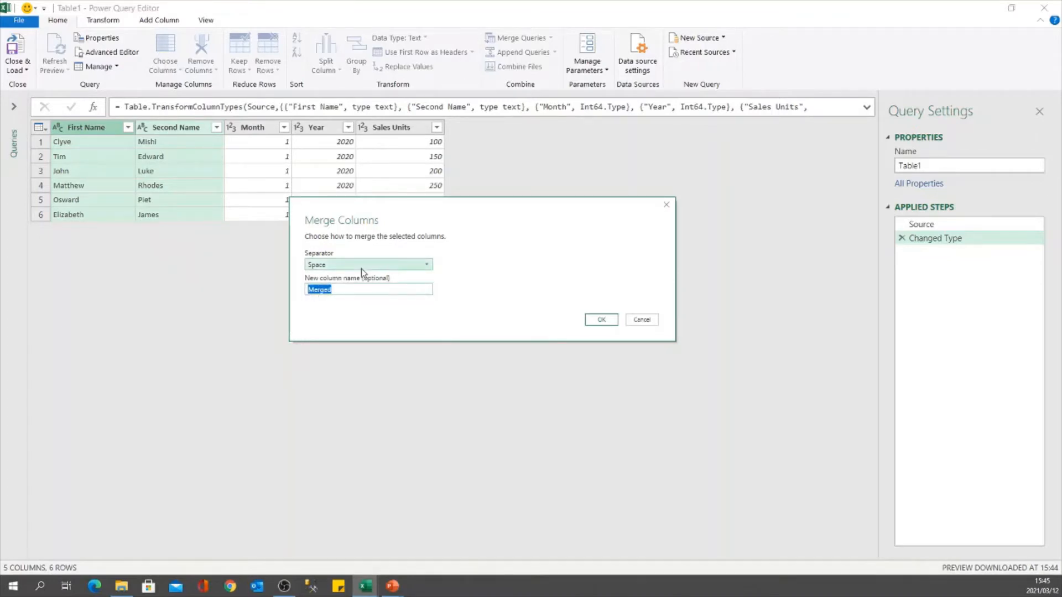
type("Name")
left_click(599, 320)
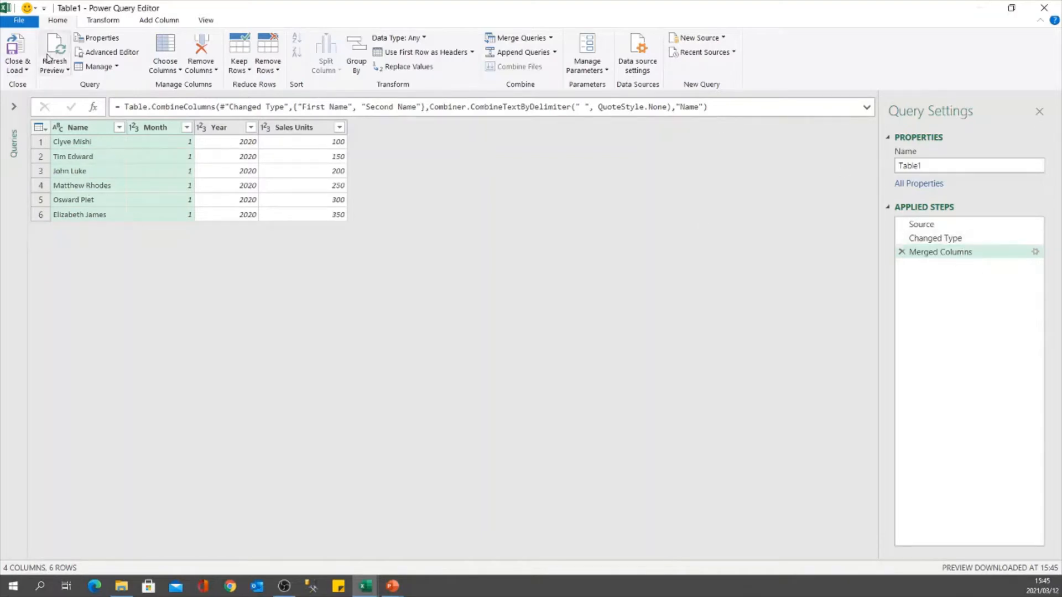
Close the query and load it as a table into the existing worksheet at cell H1
left_click(20, 70)
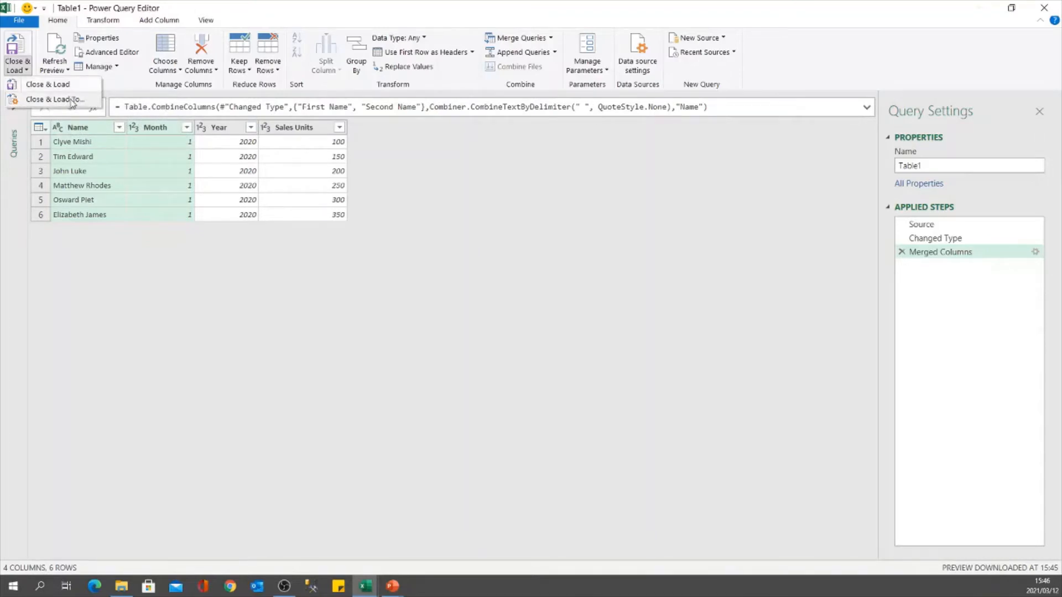
left_click(72, 101)
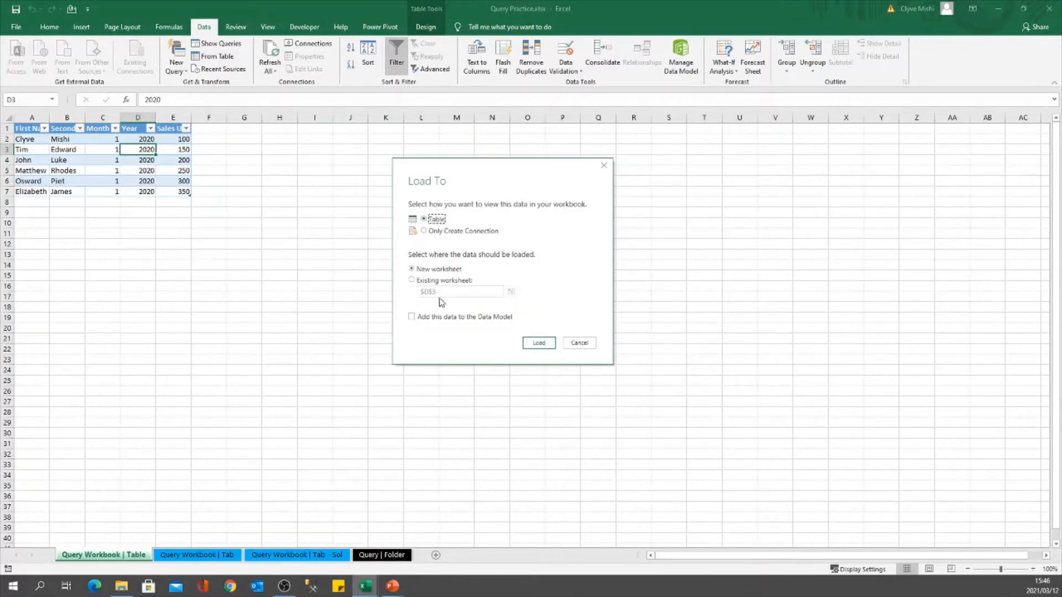
left_click(413, 280)
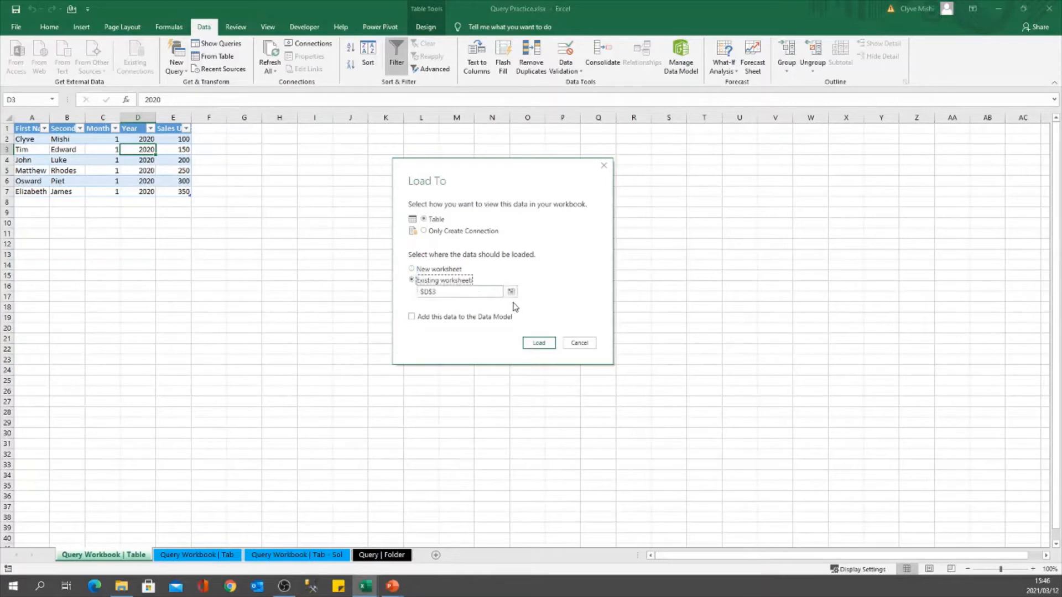
left_click(511, 291)
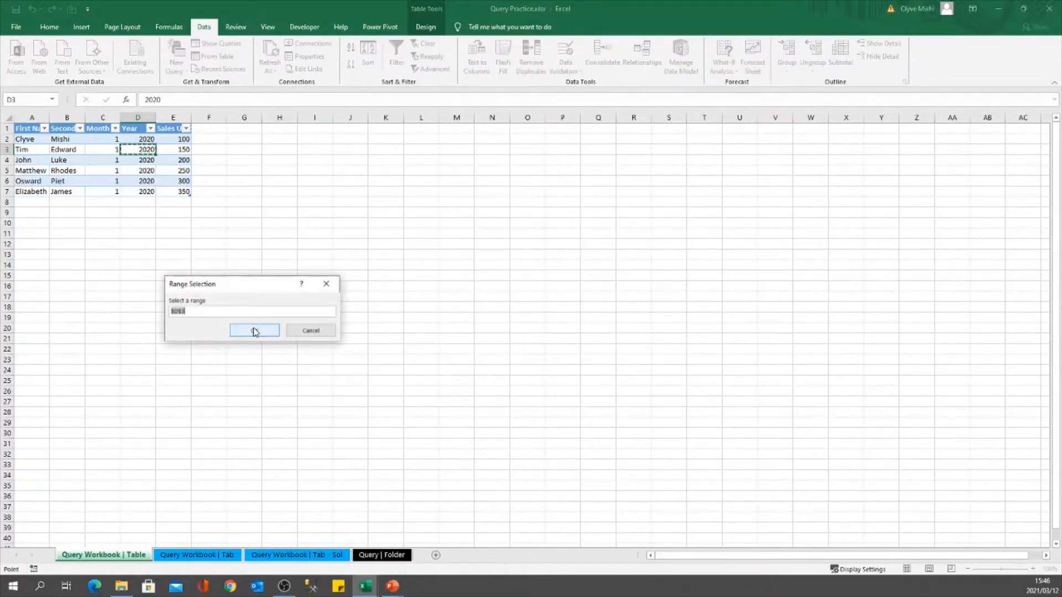
left_click(268, 128)
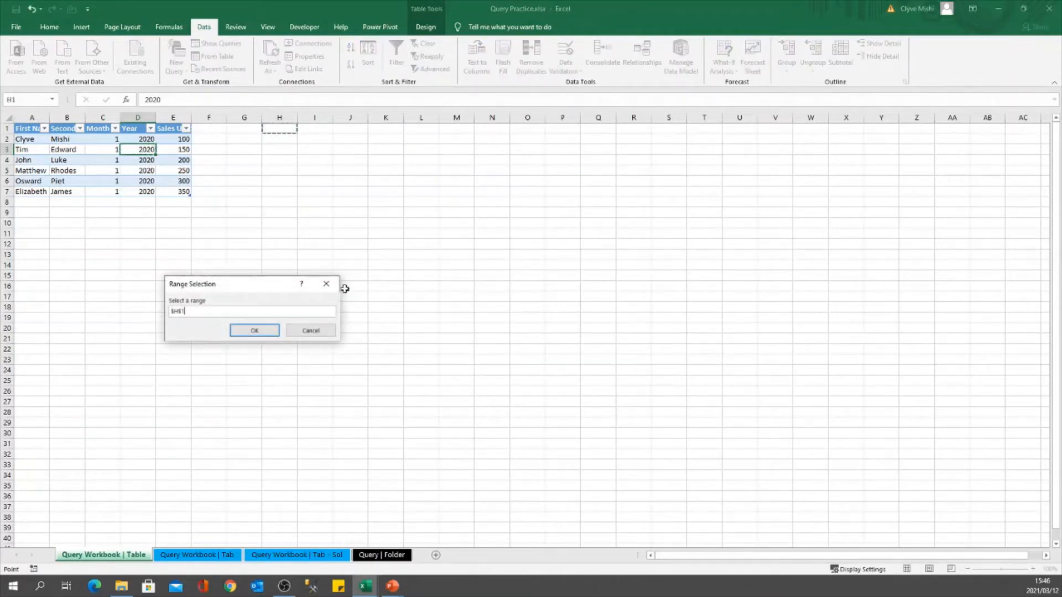
left_click(255, 330)
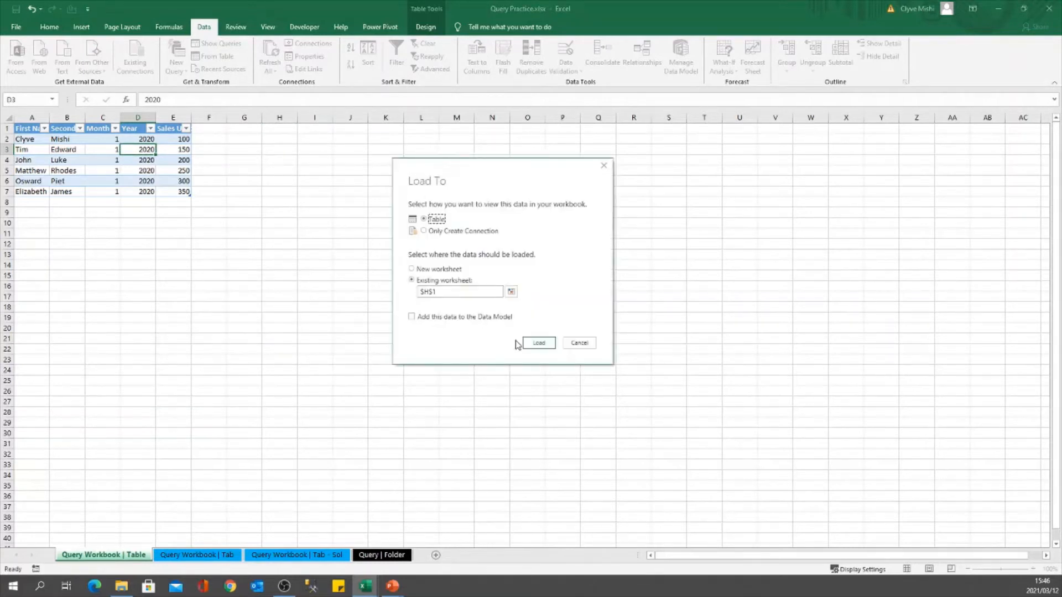
left_click(538, 343)
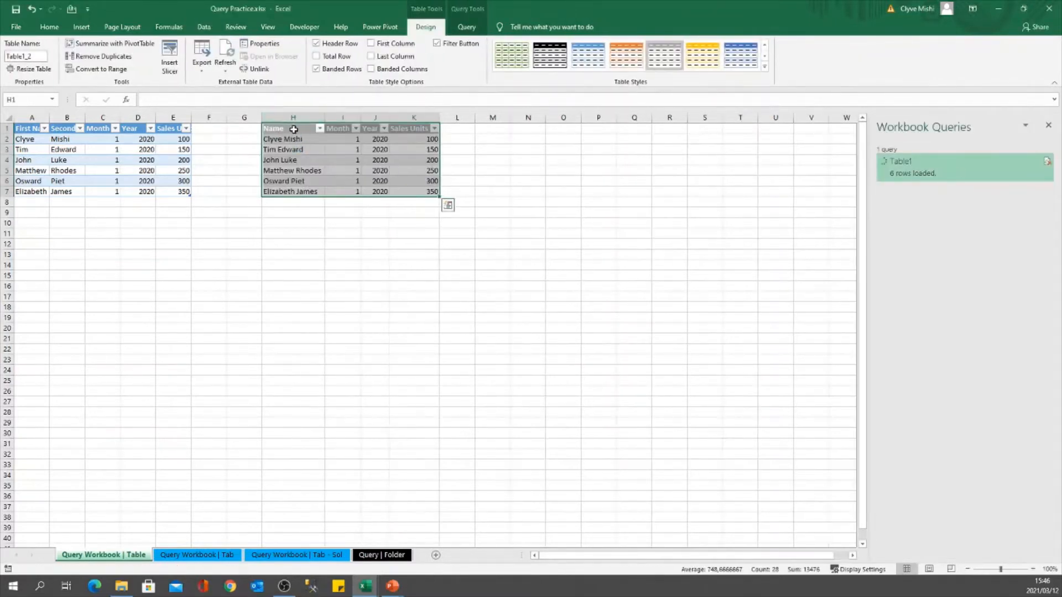
Copy the source table's last row into row 8 and set the new row's Month to 2
left_click(124, 171)
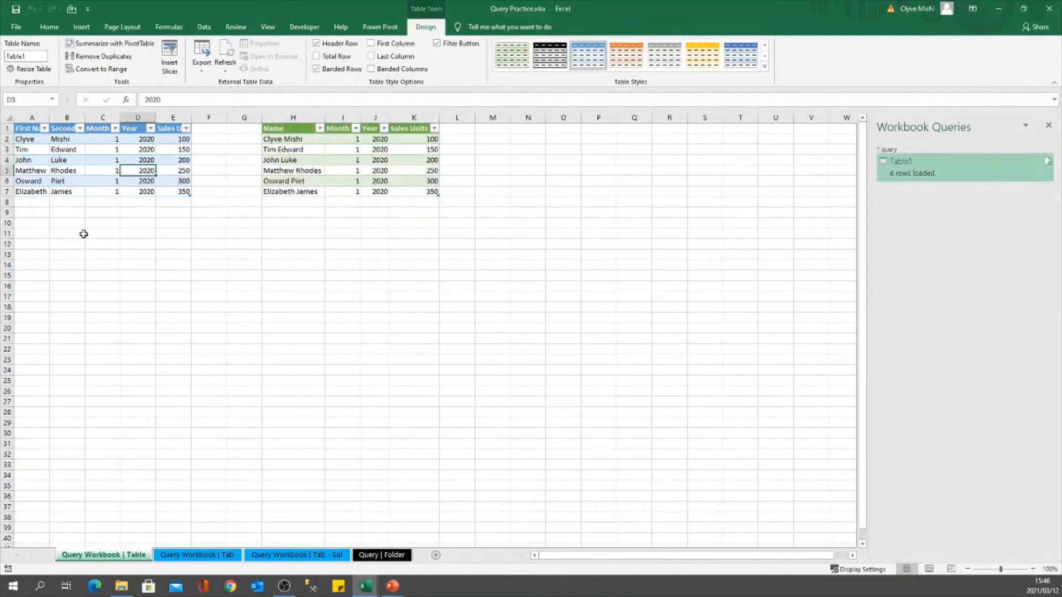
left_click_drag(35, 194, 157, 195)
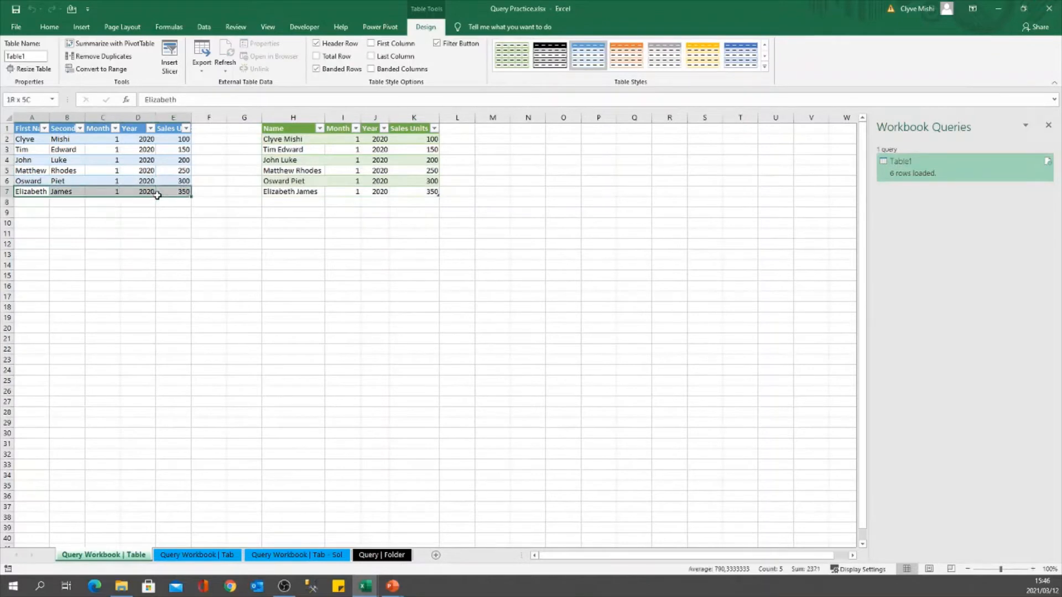
key("ctrl+c")
left_click(28, 202)
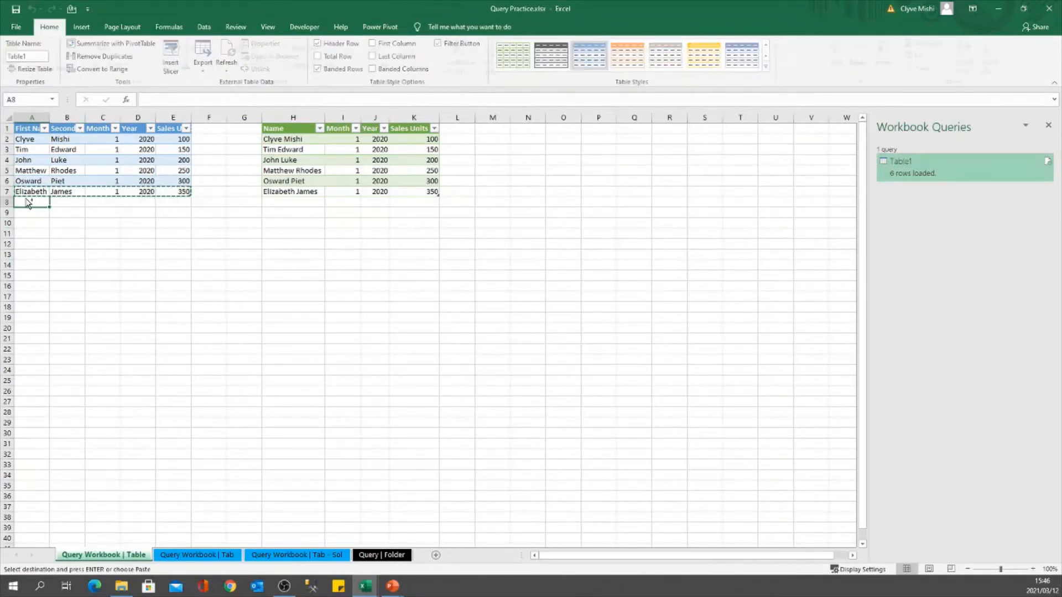
key("ctrl+v")
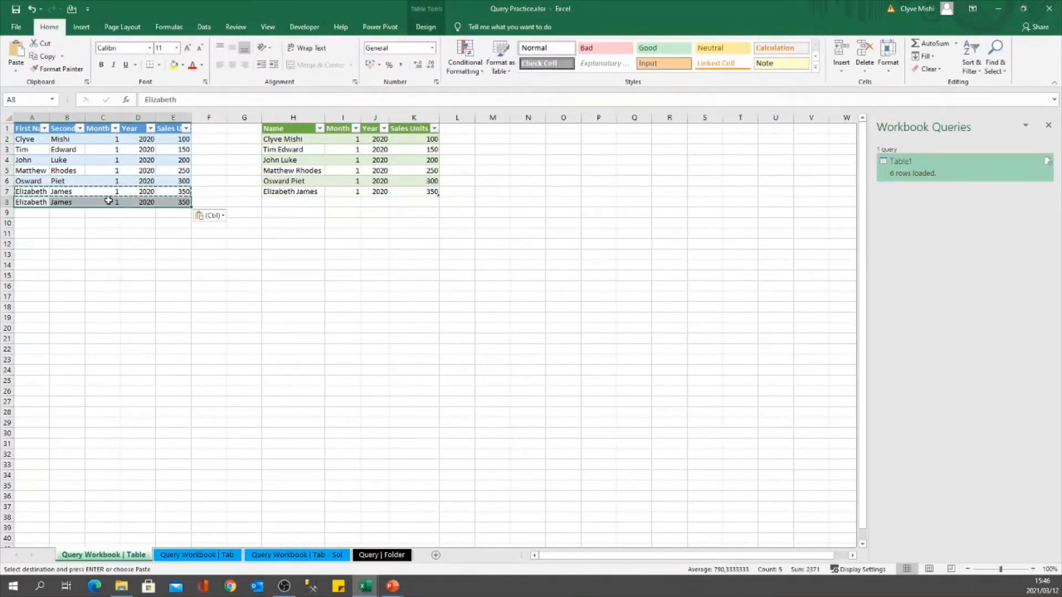
left_click(109, 201)
type("2")
key("Return")
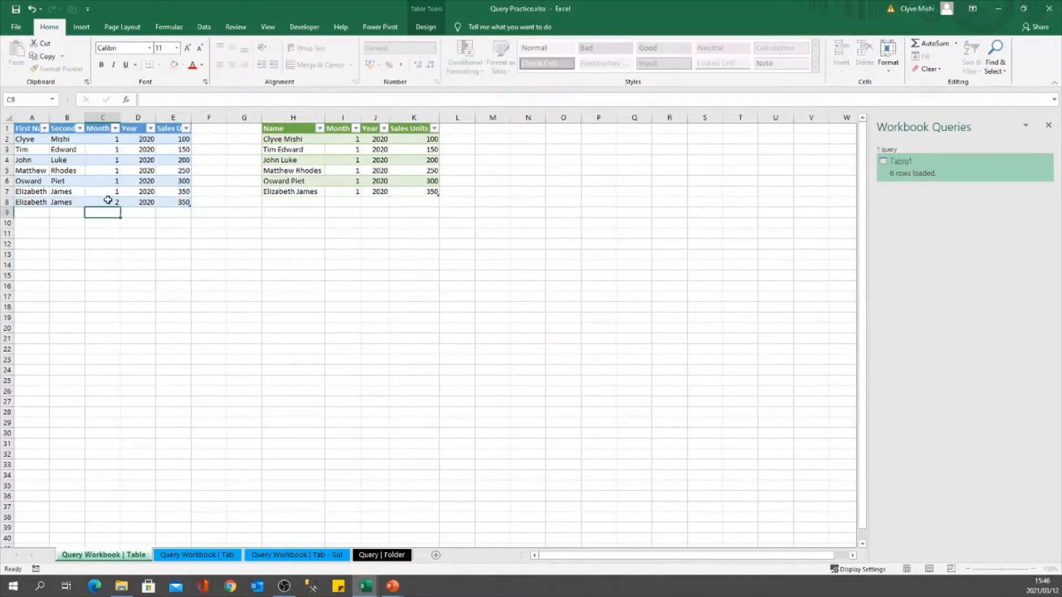
Refresh the query table beside the source data and select its newly added row 8
right_click(344, 167)
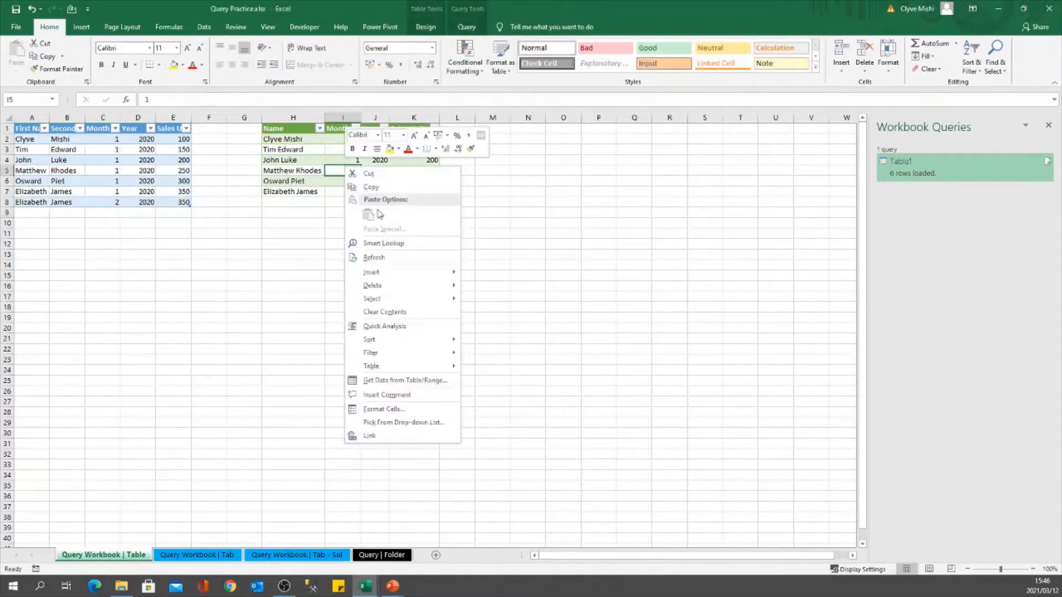
left_click(375, 259)
left_click(285, 201)
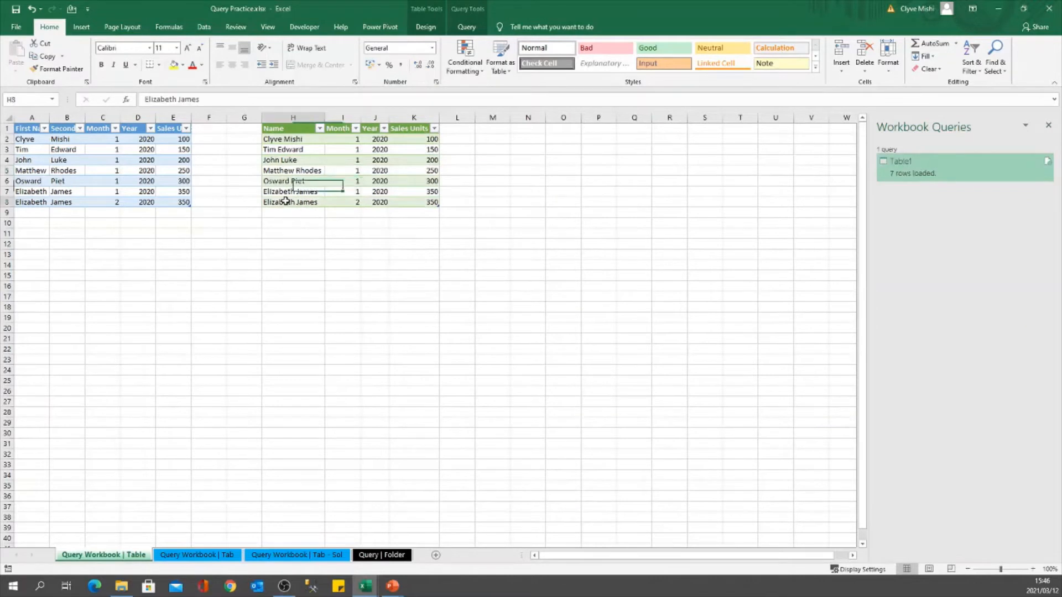
left_click_drag(286, 201, 410, 203)
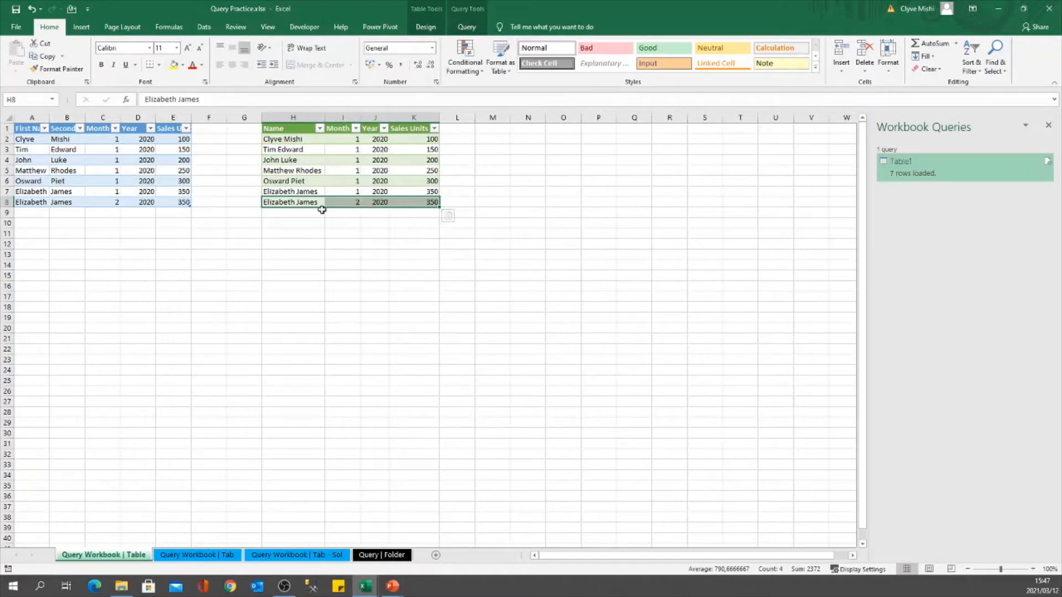
On the Query Workbook | Tab sheet, start a new query from the workbook file Query Practice.xlsx
left_click(202, 556)
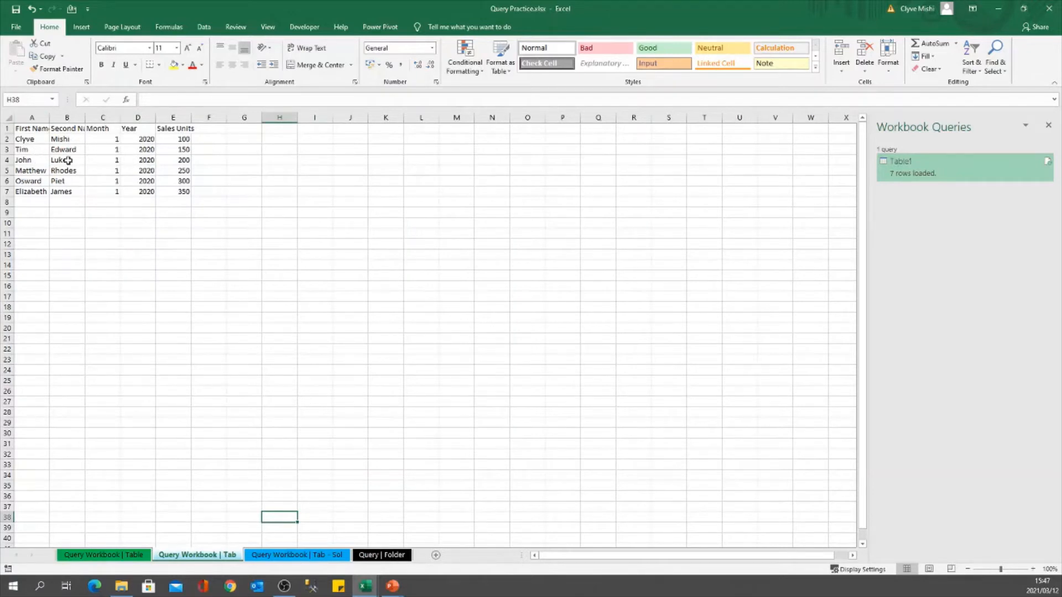
left_click(317, 549)
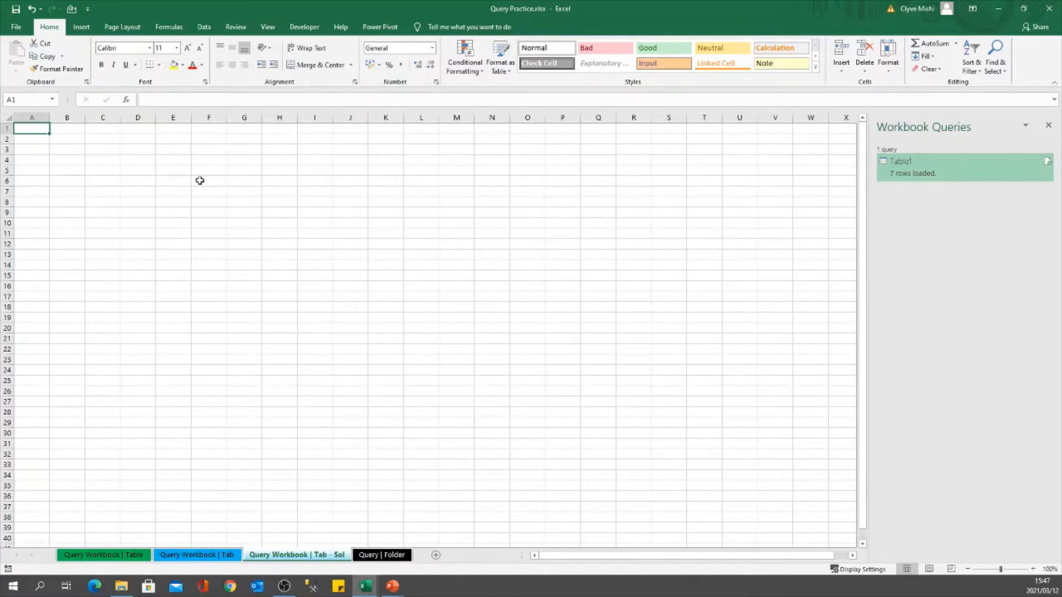
left_click(223, 554)
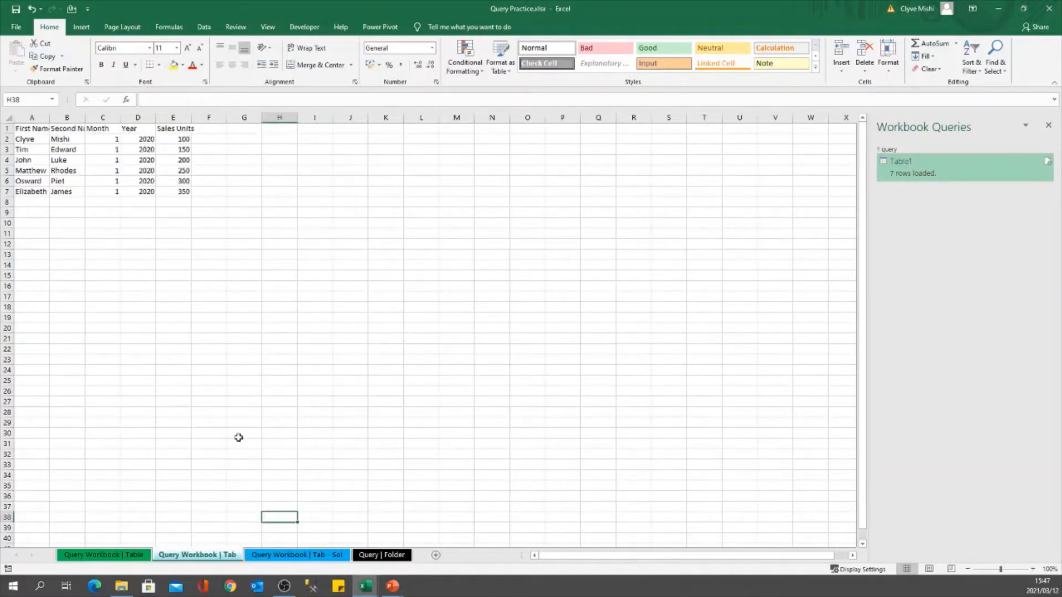
left_click(203, 27)
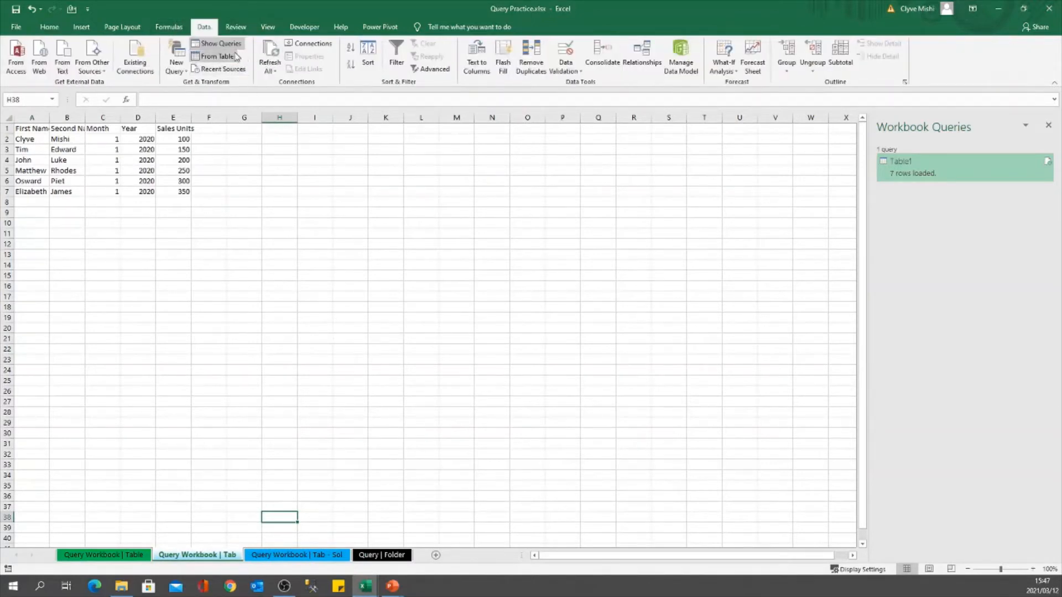
left_click(181, 72)
mouse_move(208, 93)
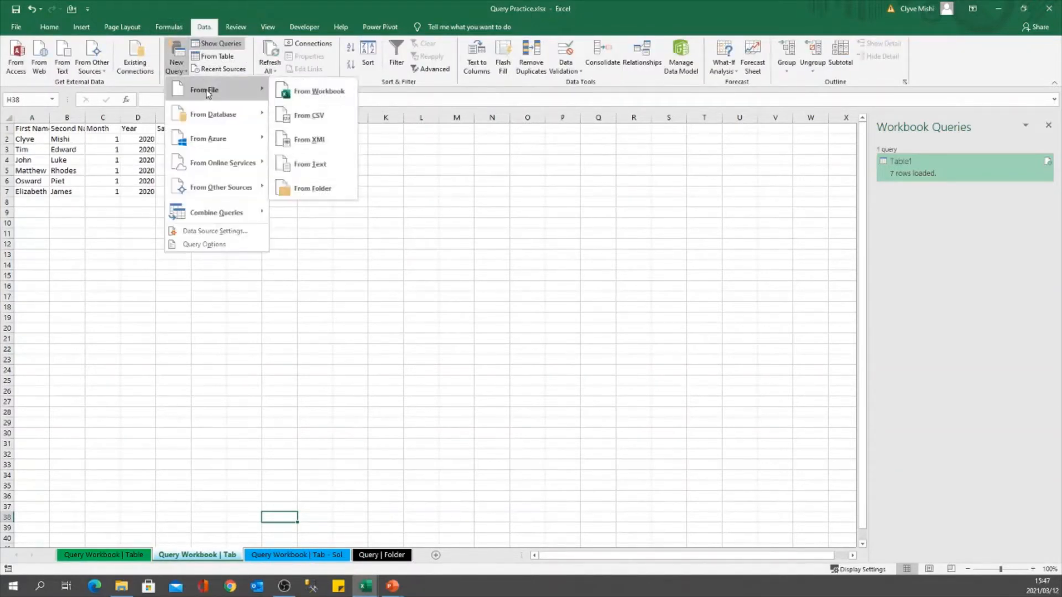
left_click(328, 94)
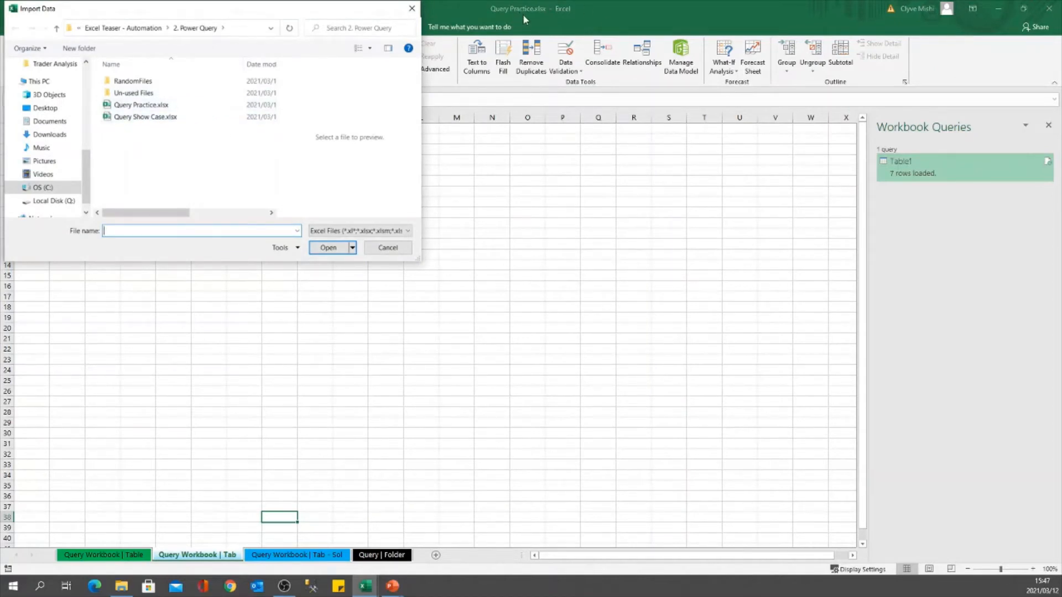
left_click(166, 105)
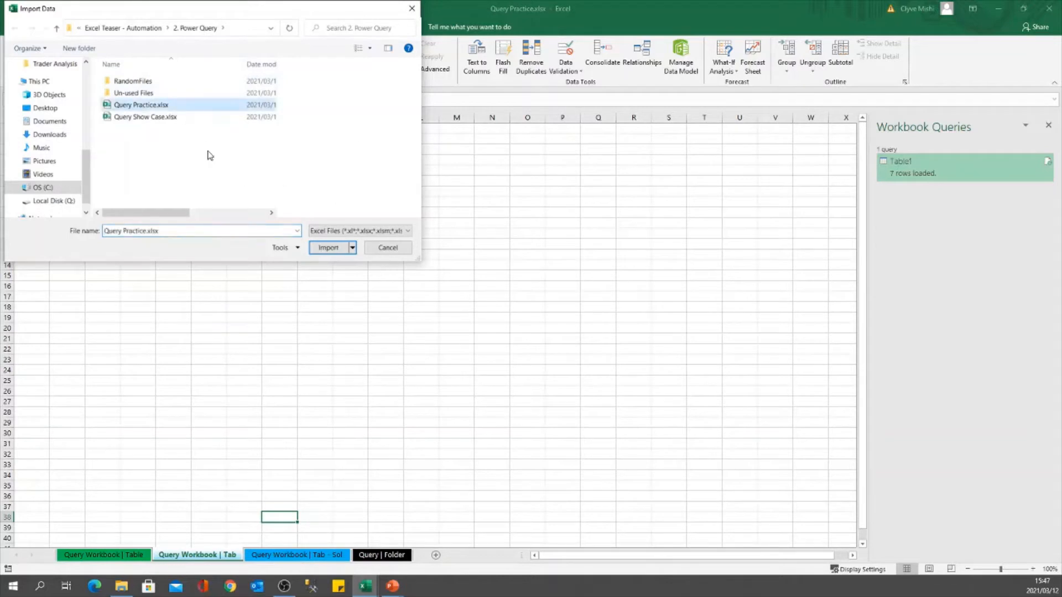
left_click(342, 249)
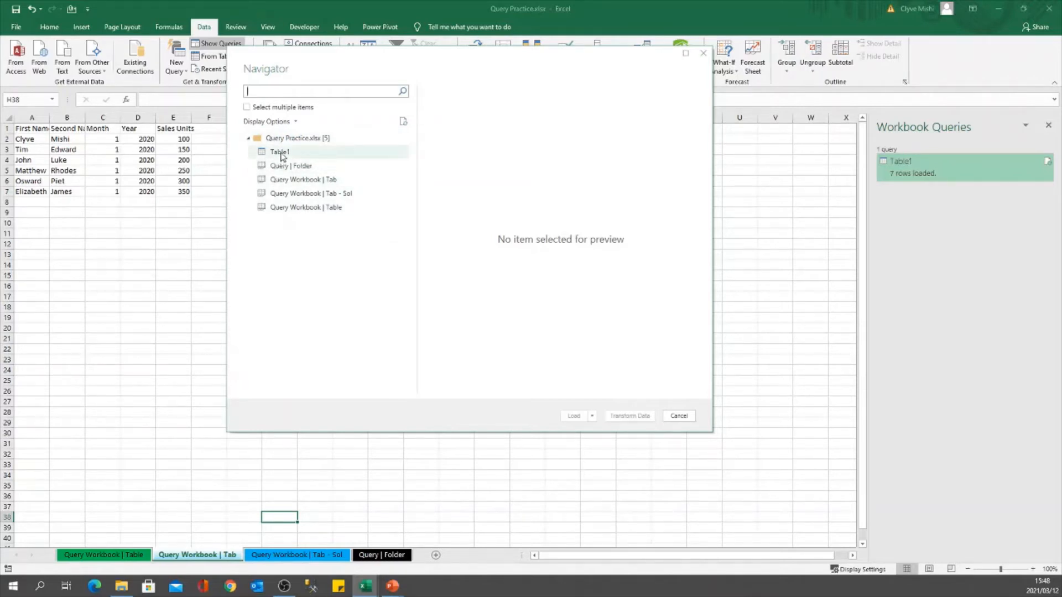
Choose the Query Workbook | Tab sheet as the query's source and open it for transformation in the Power Query Editor
left_click(281, 155)
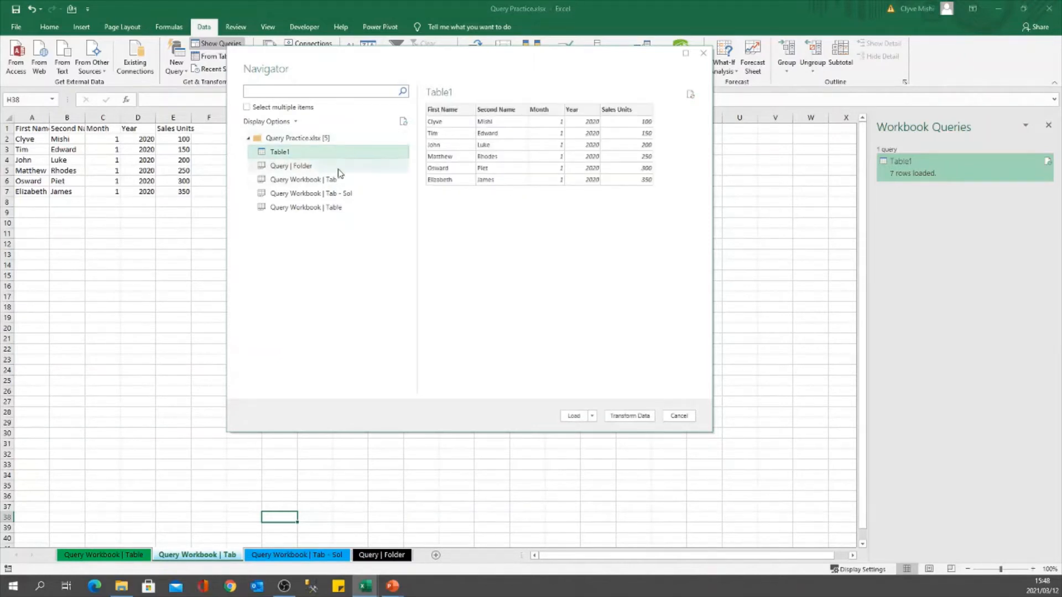
left_click(325, 181)
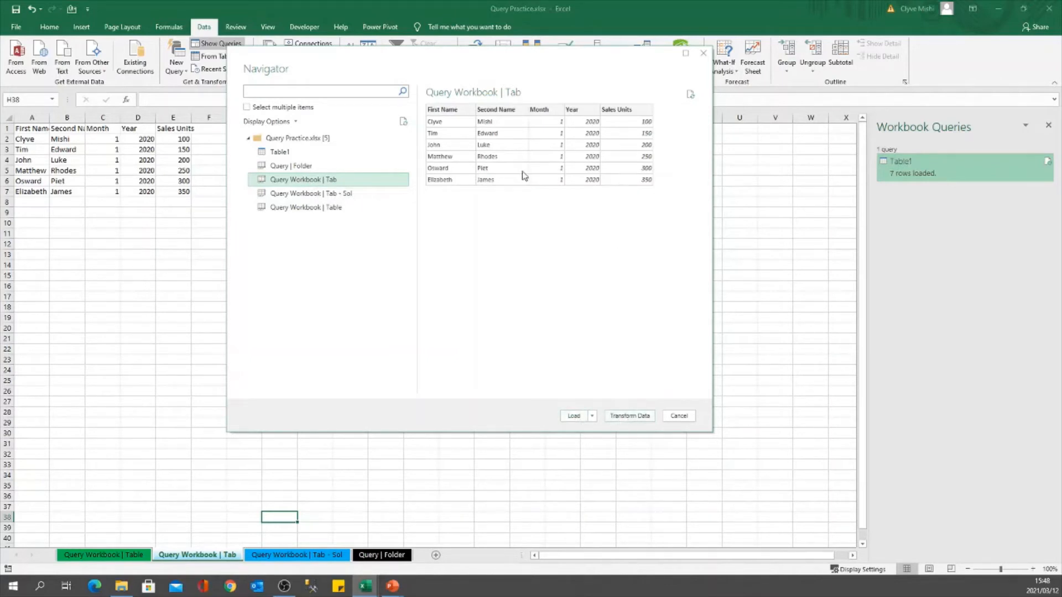
left_click(631, 415)
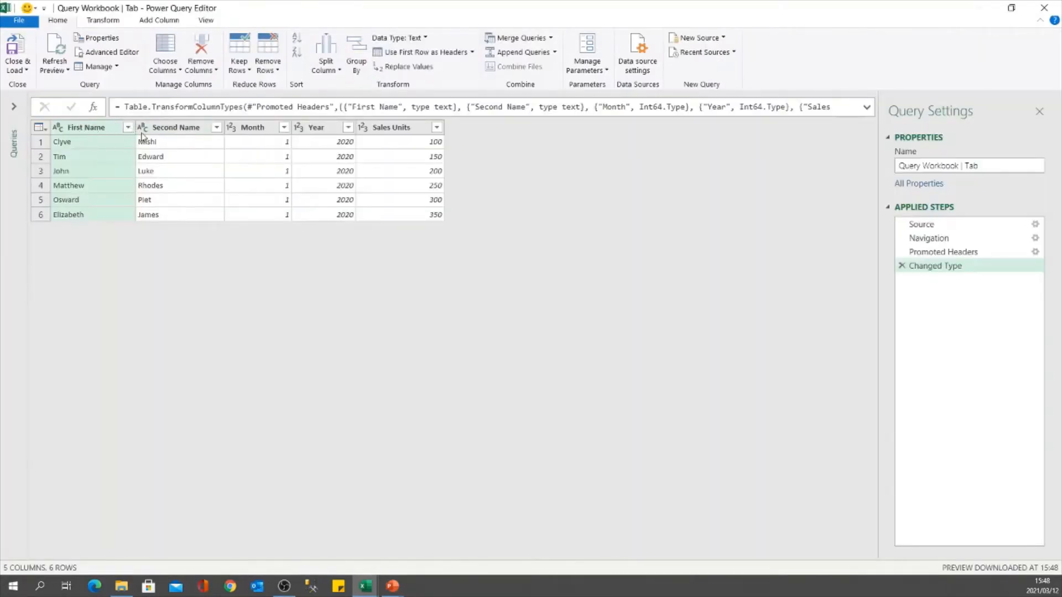
Merge the First Name and Second Name columns with a Semicolon separator into a new column named Names
left_click(186, 130, "ctrl")
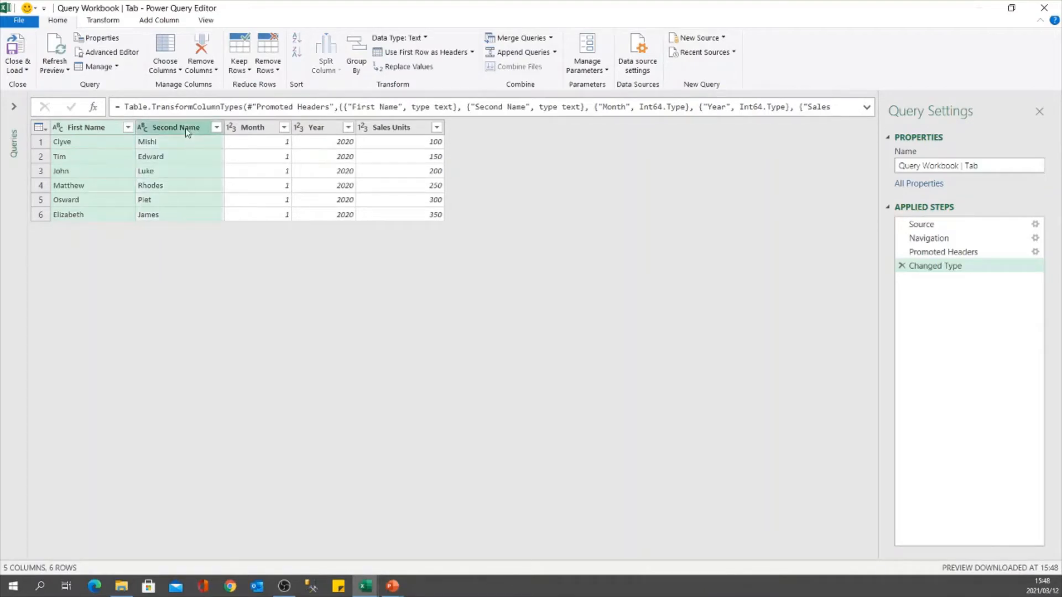
right_click(156, 127)
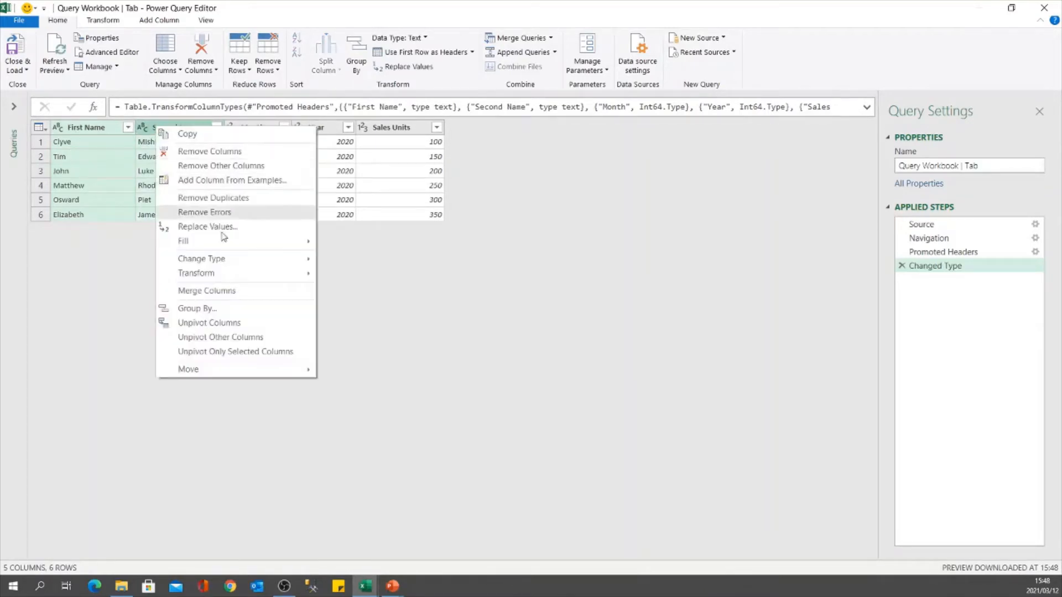
left_click(222, 294)
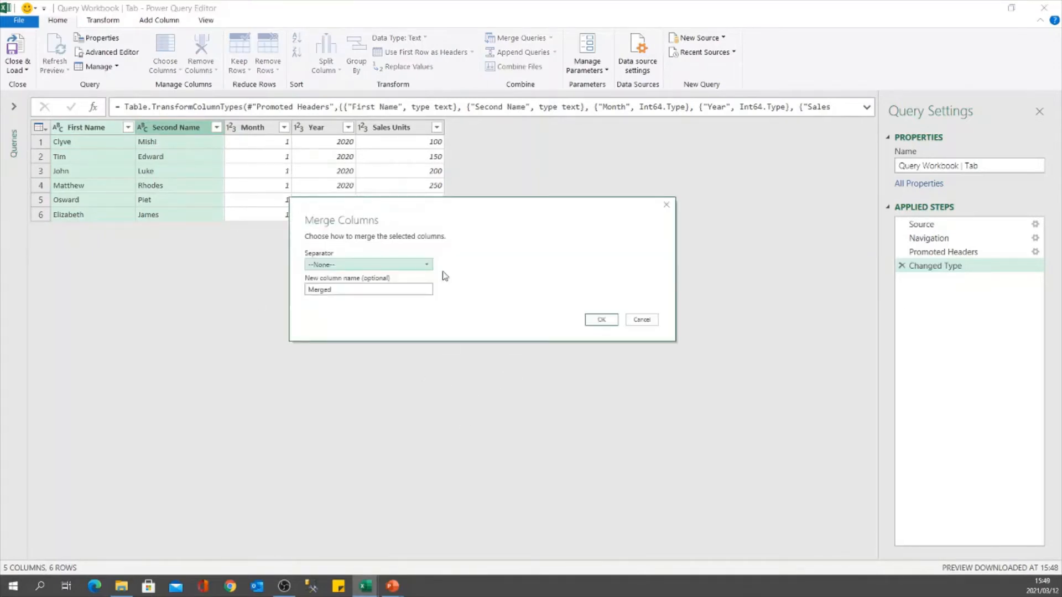
left_click(354, 265)
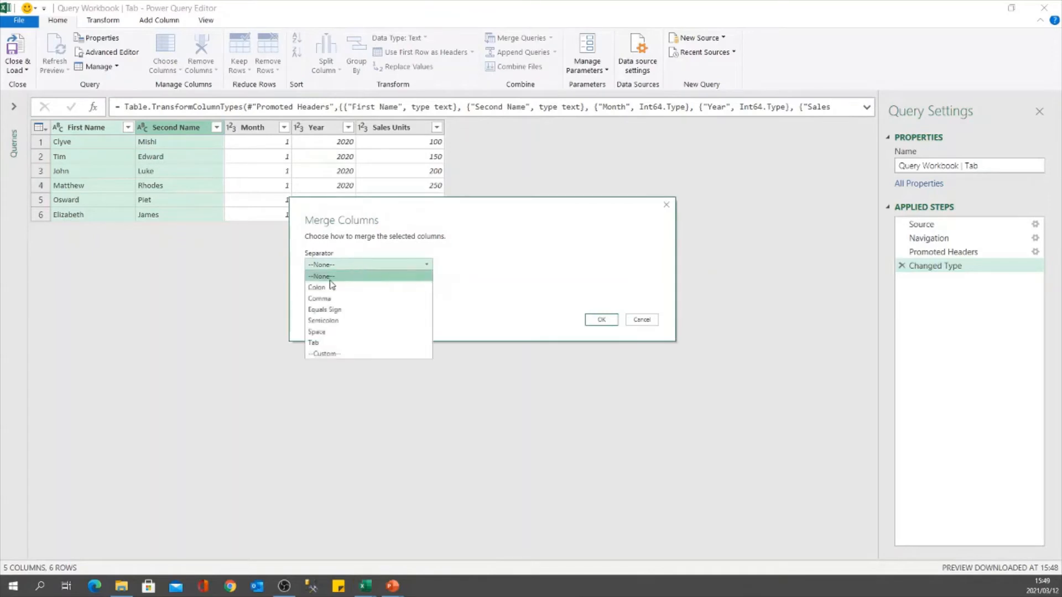
left_click(345, 321)
double_click(349, 292)
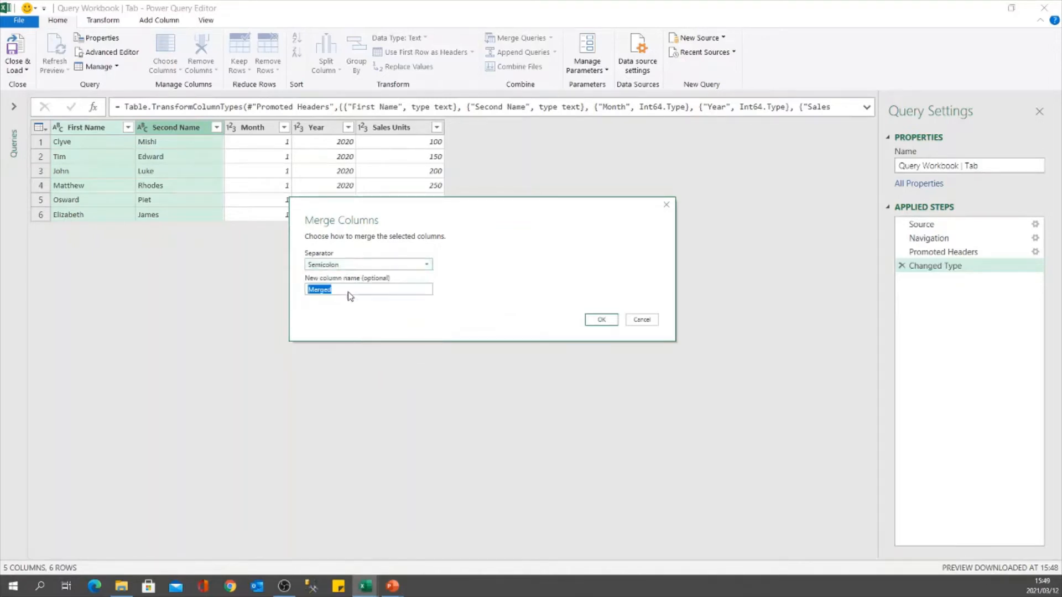
type("Names")
left_click(600, 321)
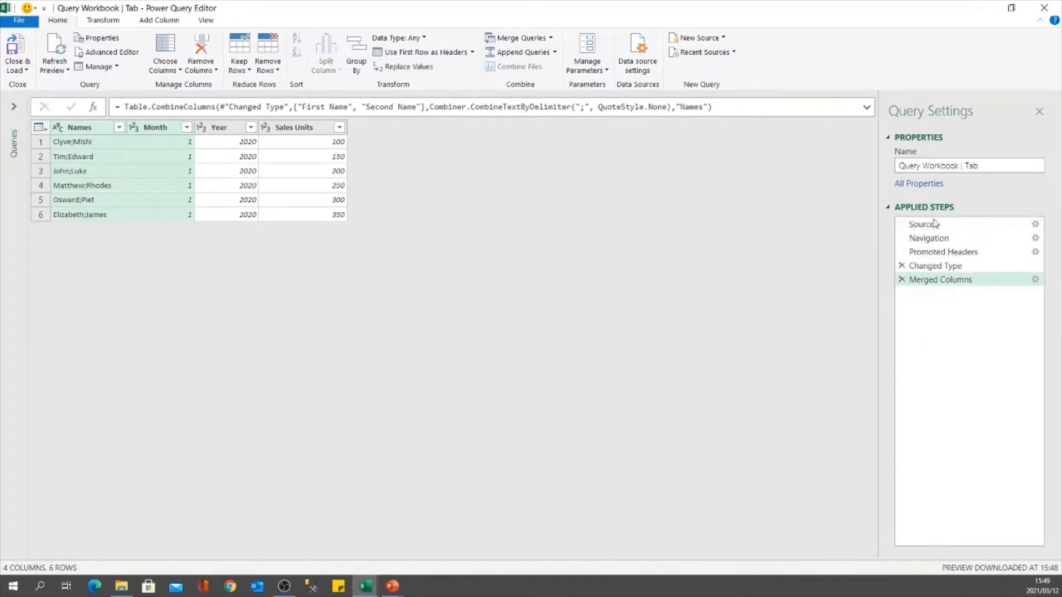
Compare the query's data at the Navigation and Promoted Headers applied steps
left_click(965, 239)
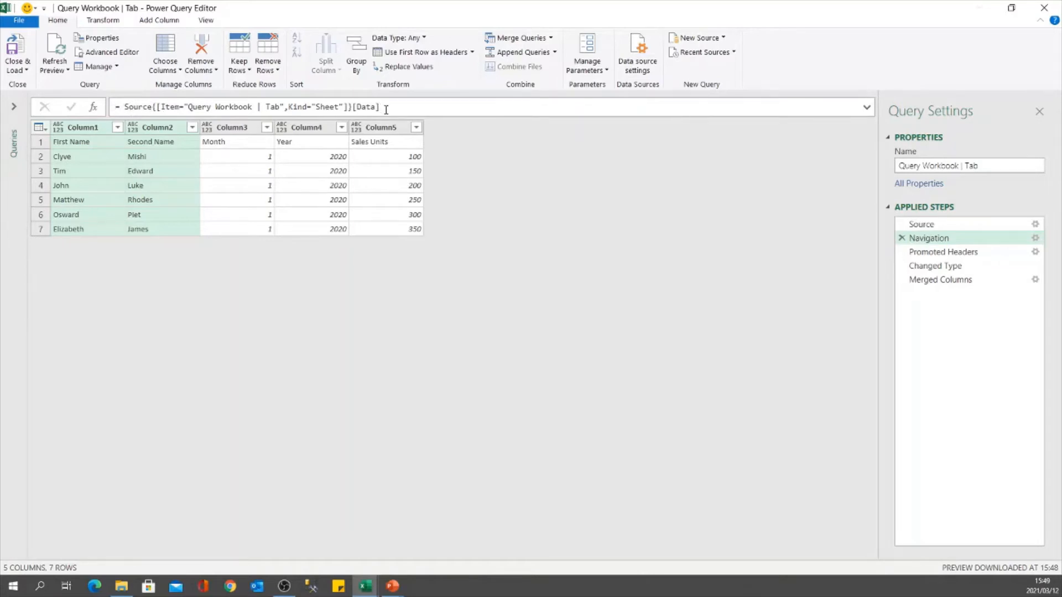
left_click(952, 253)
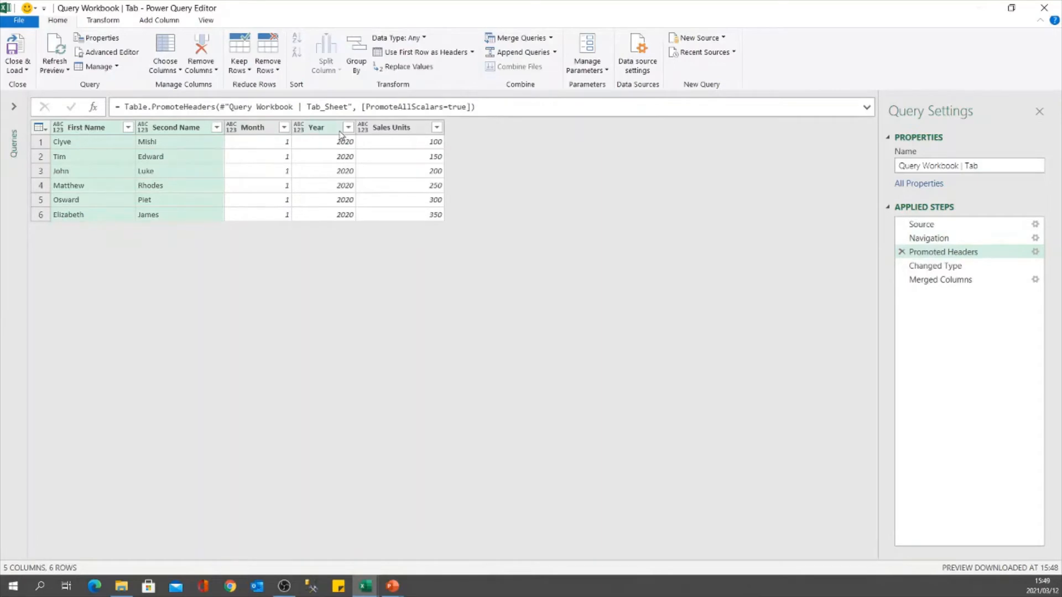
left_click(926, 238)
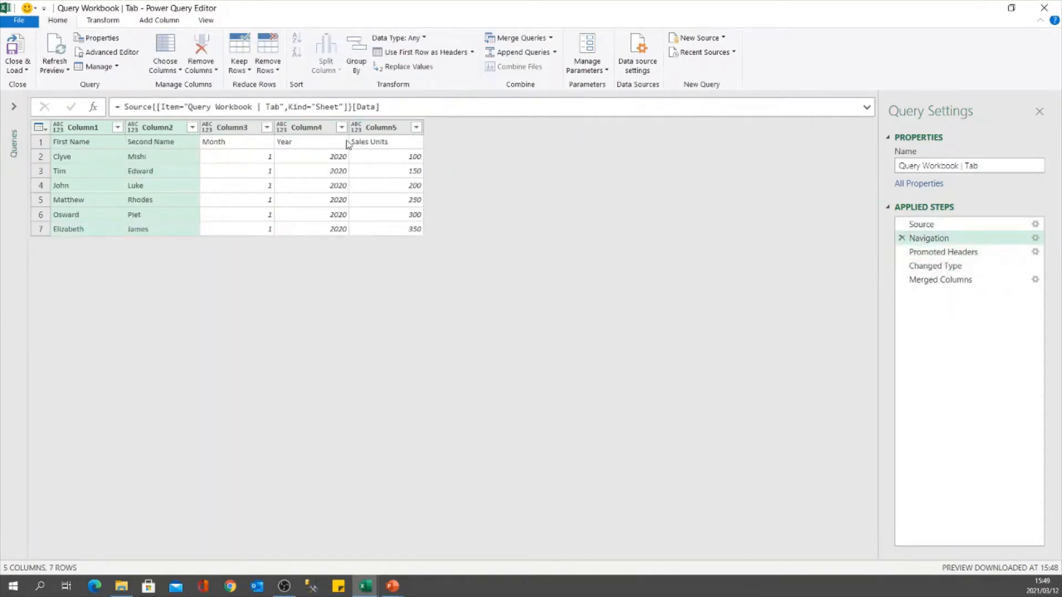
left_click(949, 253)
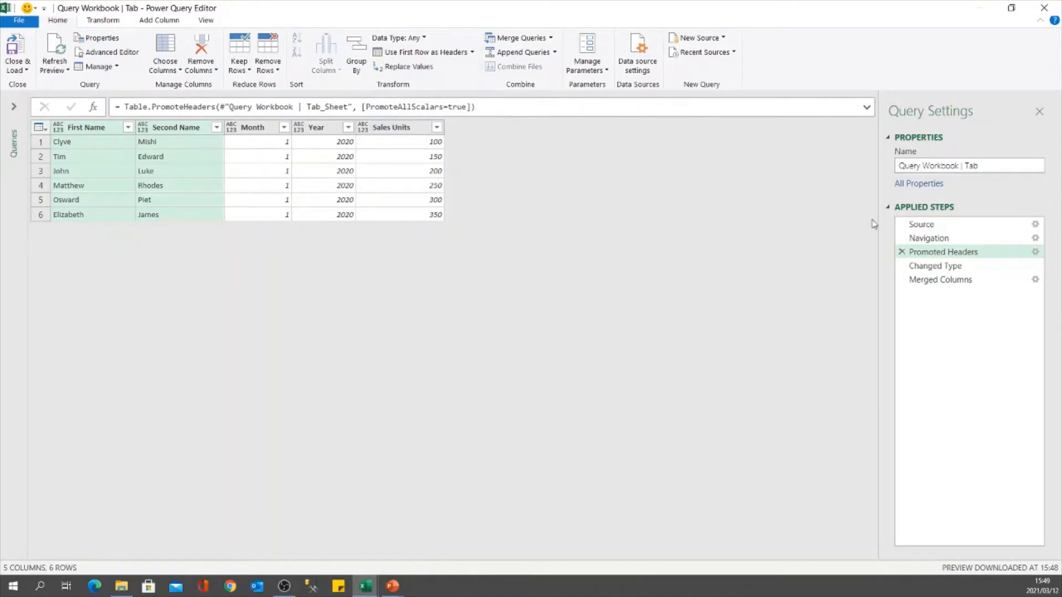
Insert an extra step after Navigation that uses the first row as headers, and delete that duplicate step
left_click(929, 239)
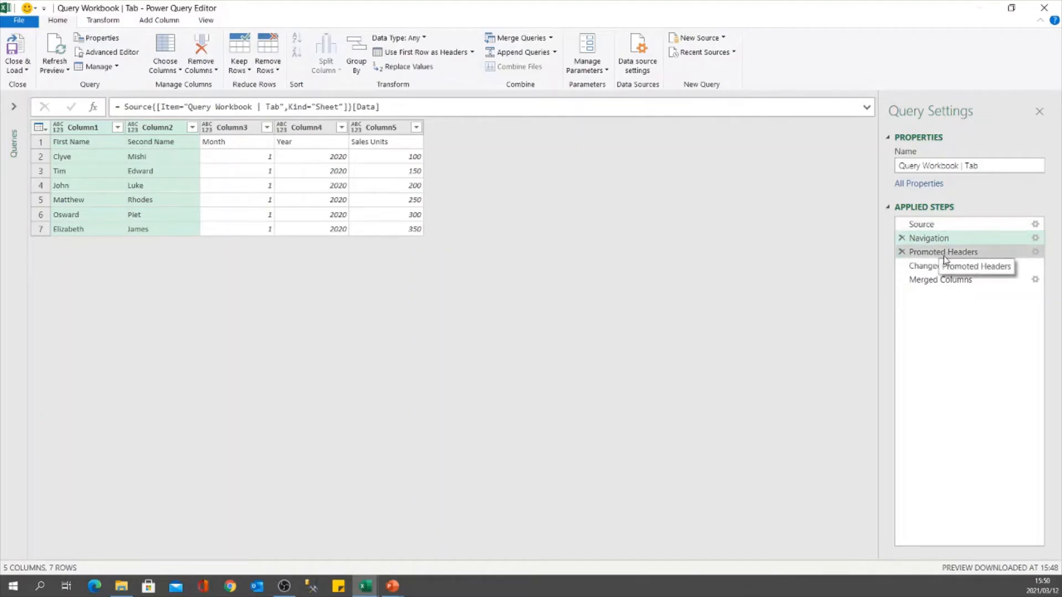
left_click(425, 55)
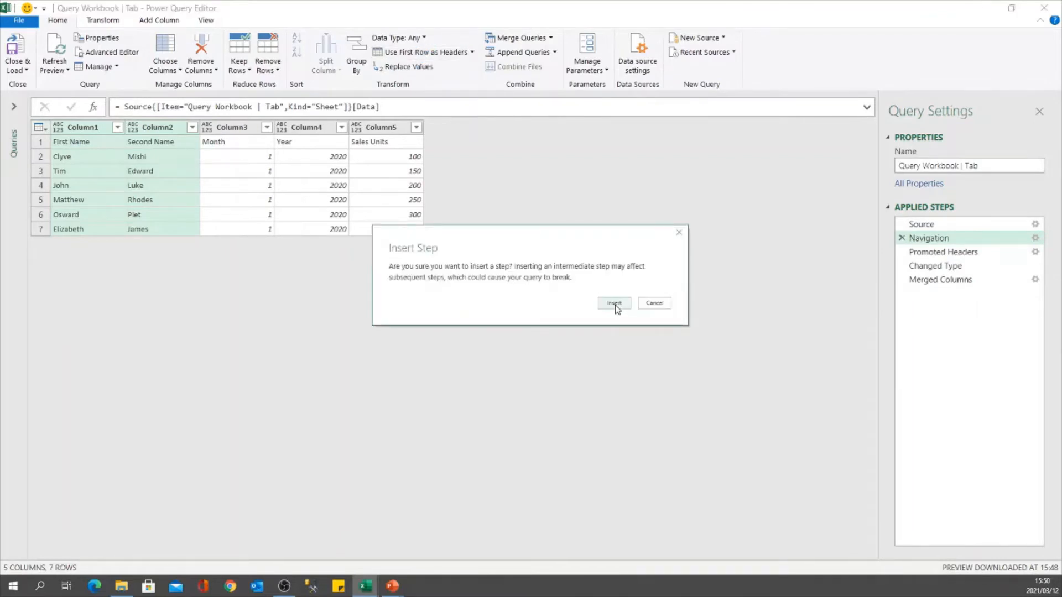
left_click(614, 304)
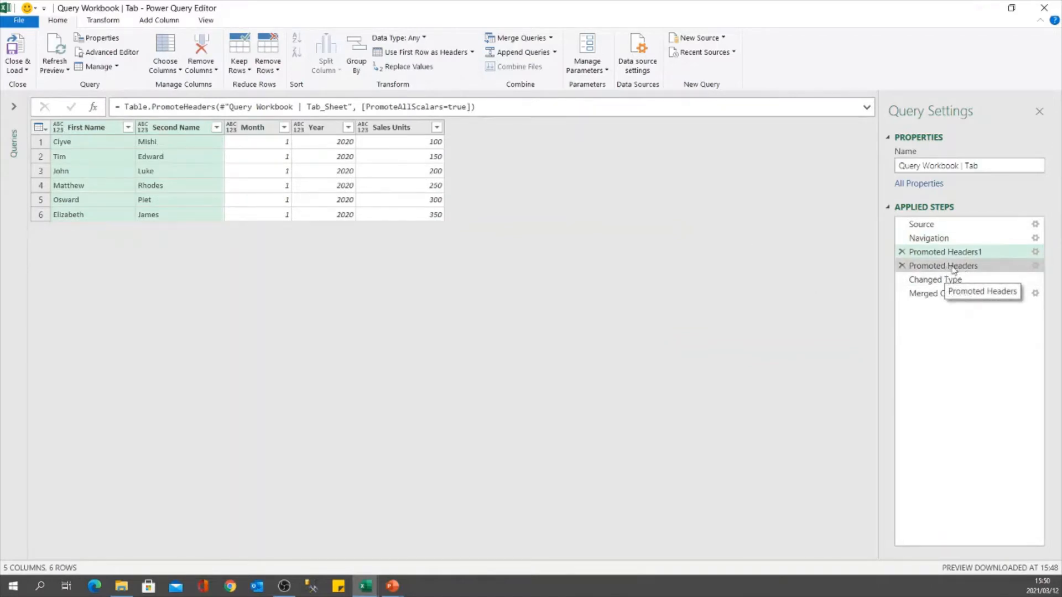
left_click(902, 253)
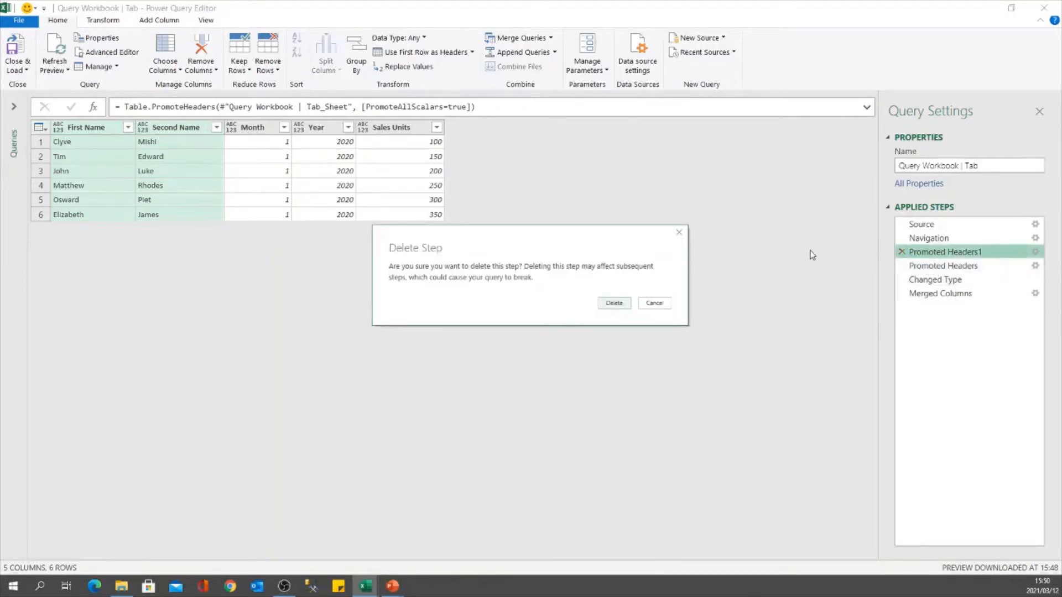
left_click(614, 303)
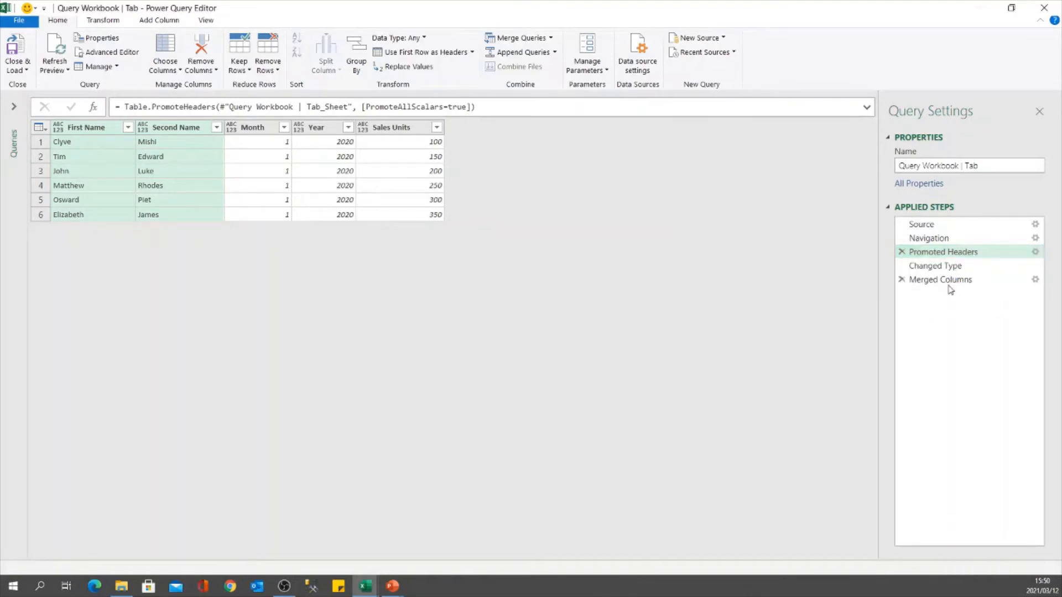
Examine the column types at the Changed Type step and the result of the Merged Columns step
left_click(937, 267)
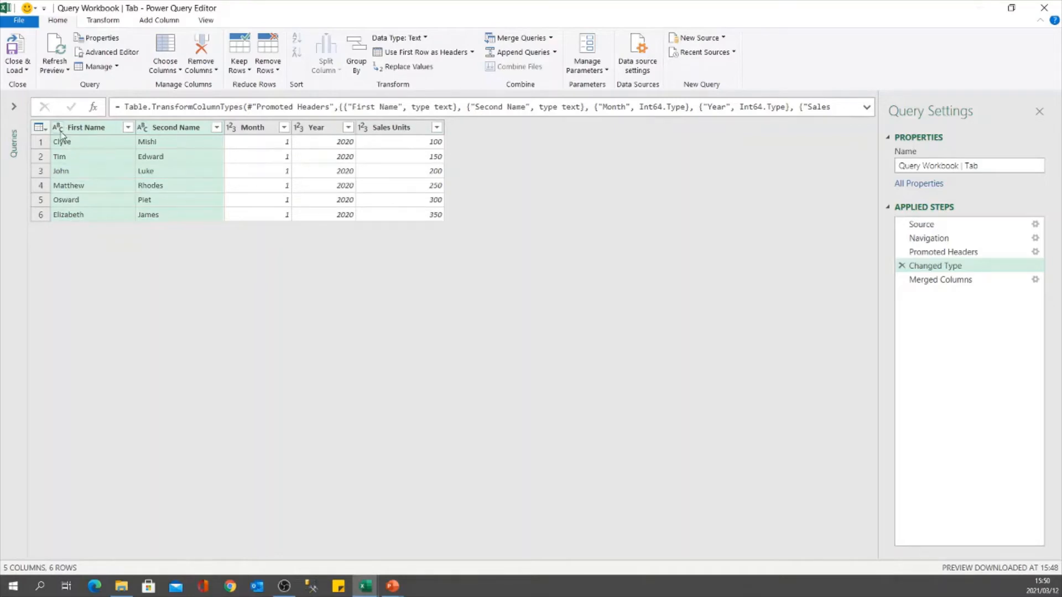
left_click(967, 281)
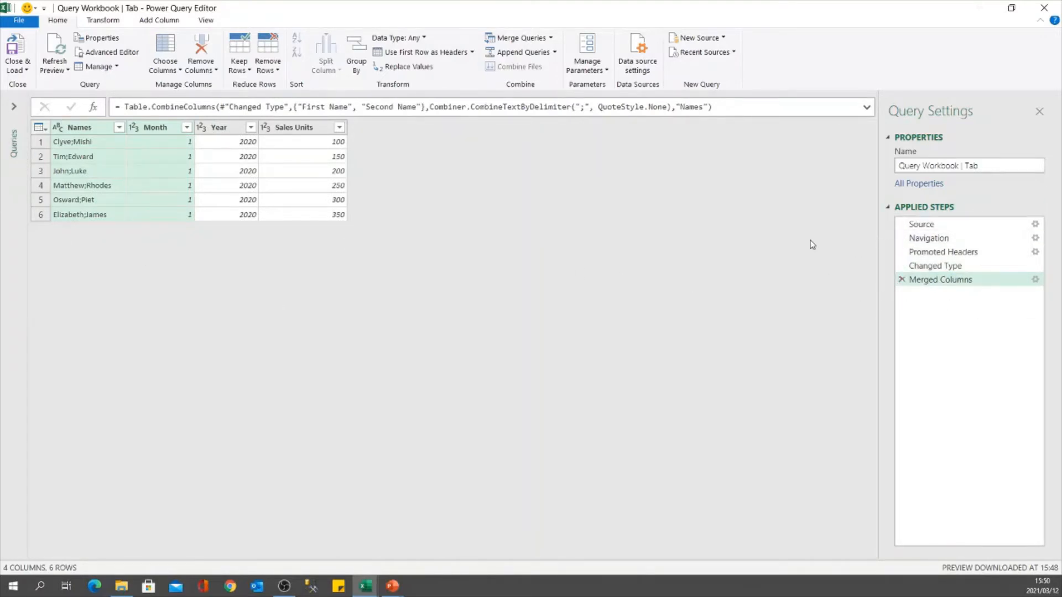
Load the query as a table into the existing worksheet Query Workbook | Tab - Sol at cell A1
left_click(22, 69)
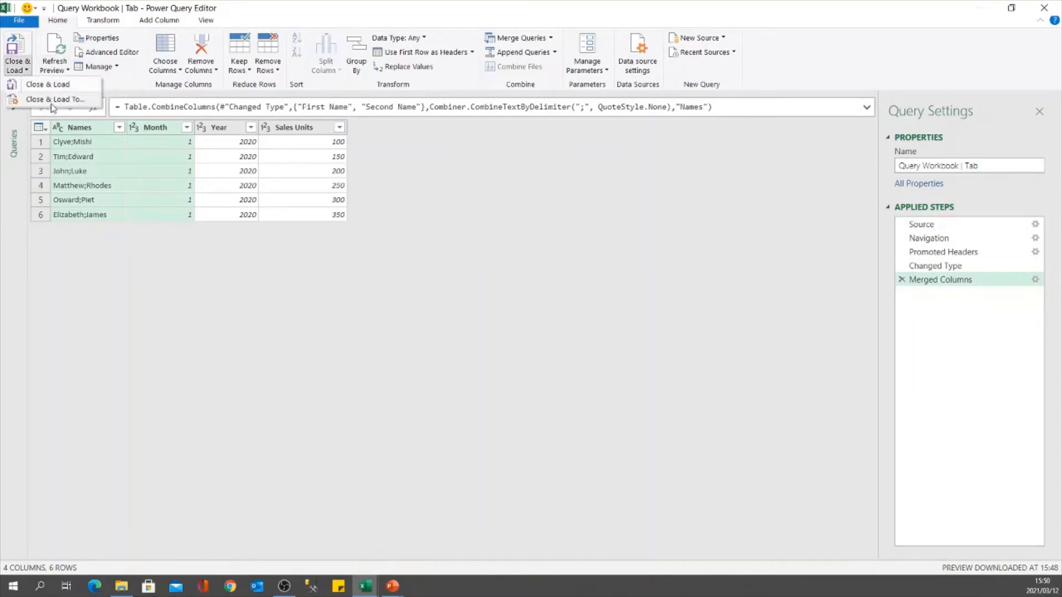
left_click(46, 98)
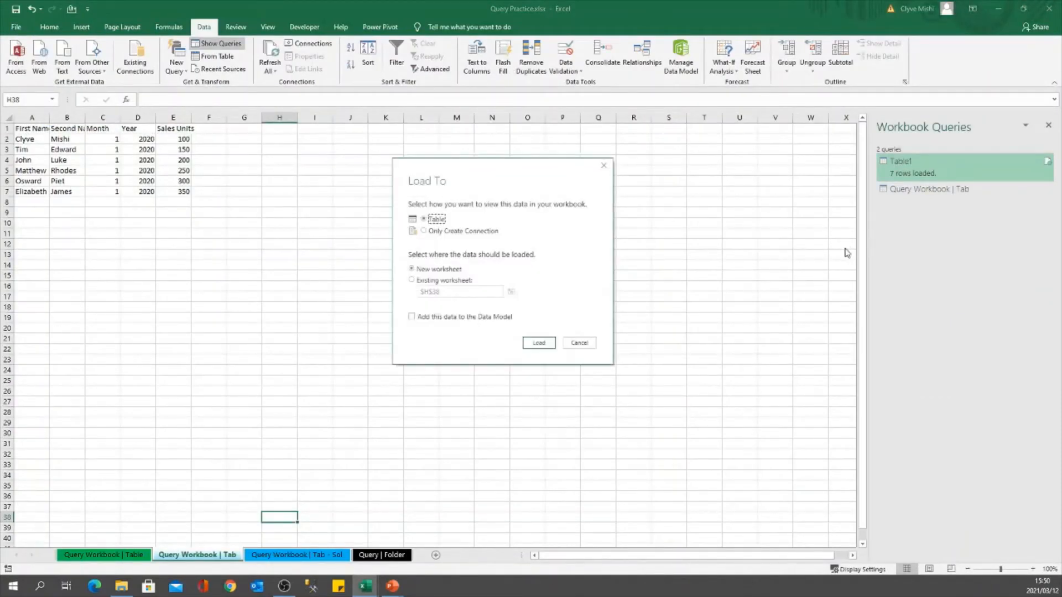
left_click(413, 281)
key("BackSpace")
key("BackSpace")
key("BackSpace")
key("BackSpace")
left_click(511, 292)
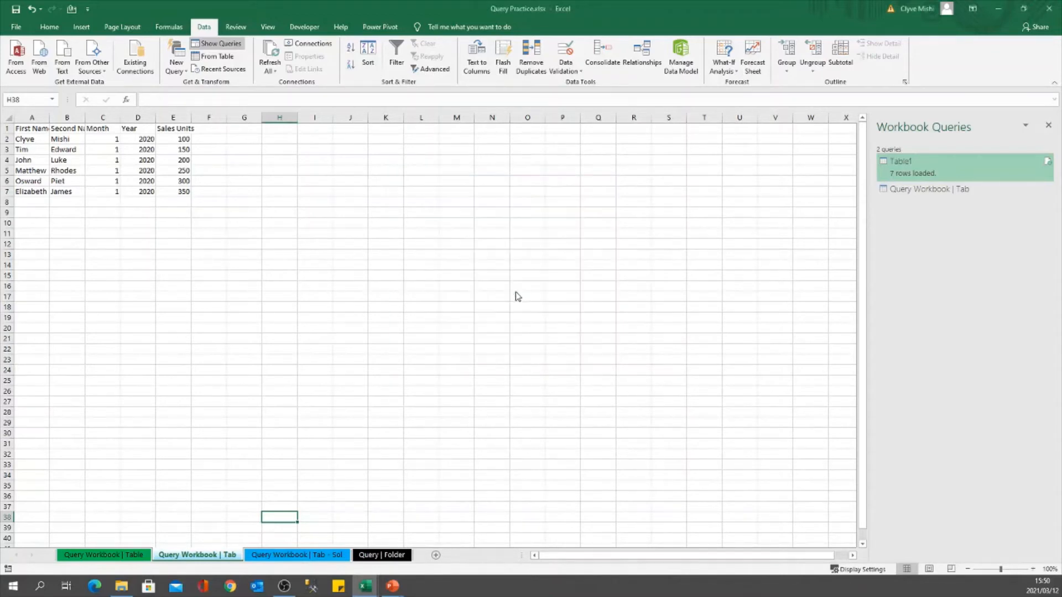
left_click(297, 555)
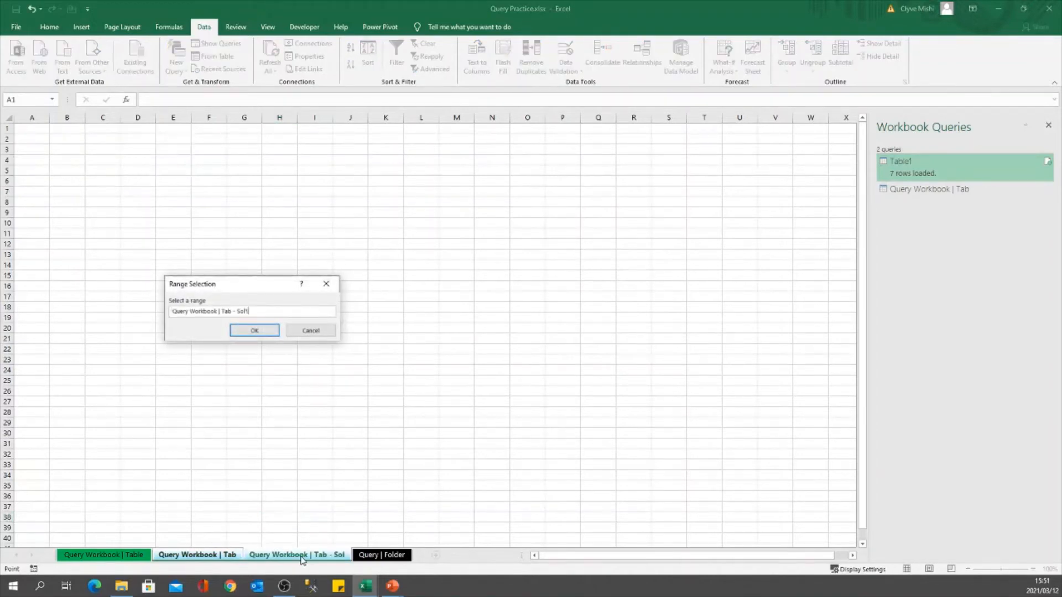
left_click(28, 126)
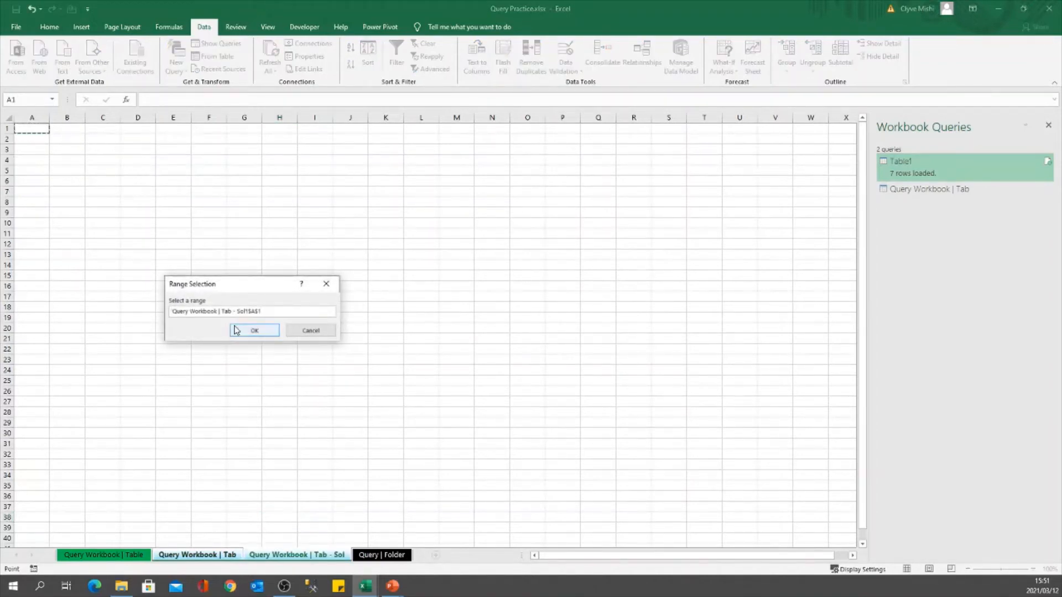
left_click(254, 331)
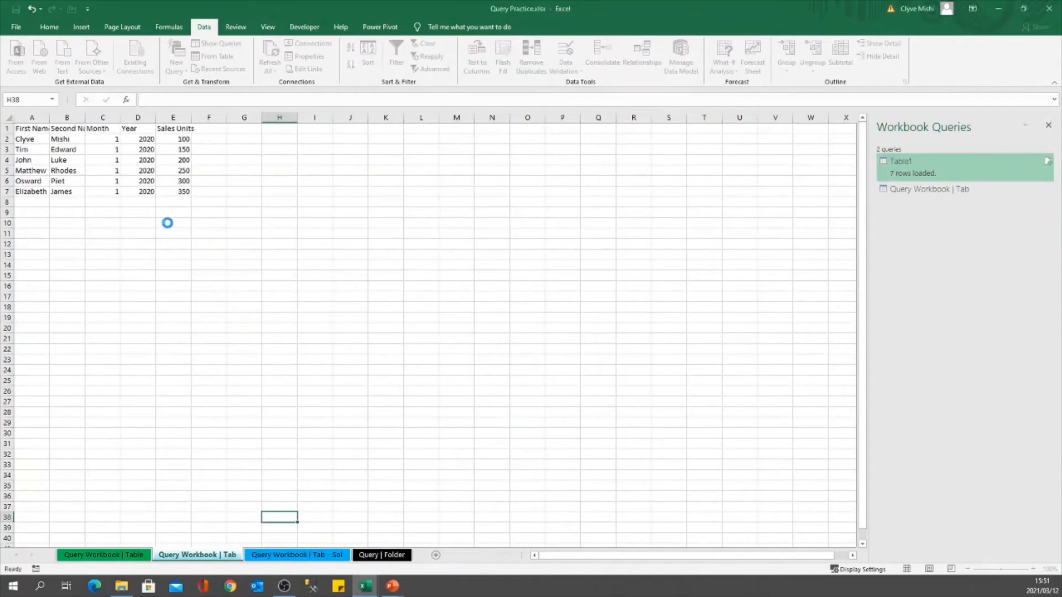
left_click(371, 591)
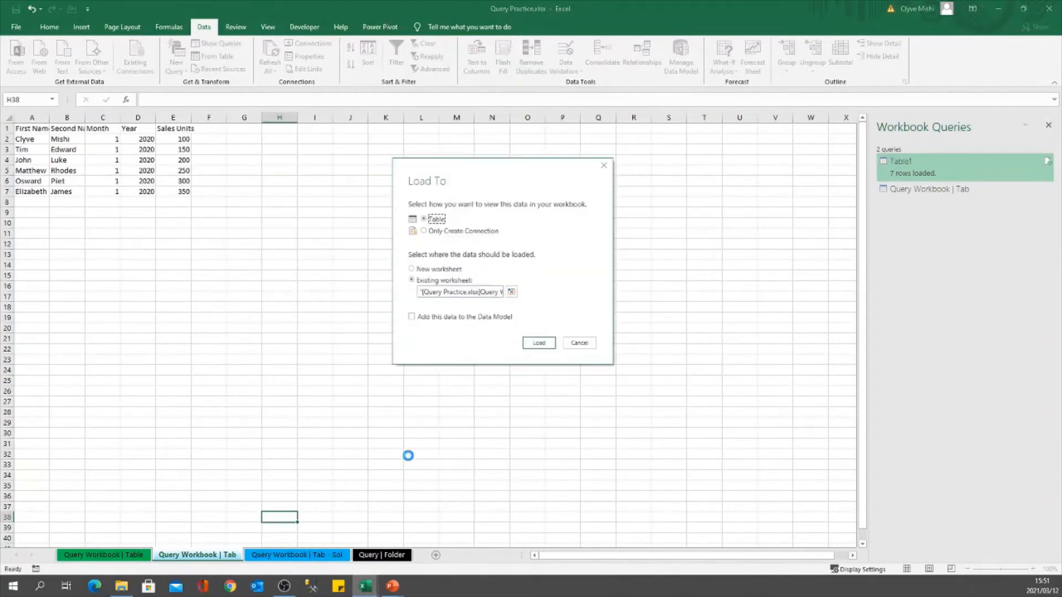
left_click(539, 343)
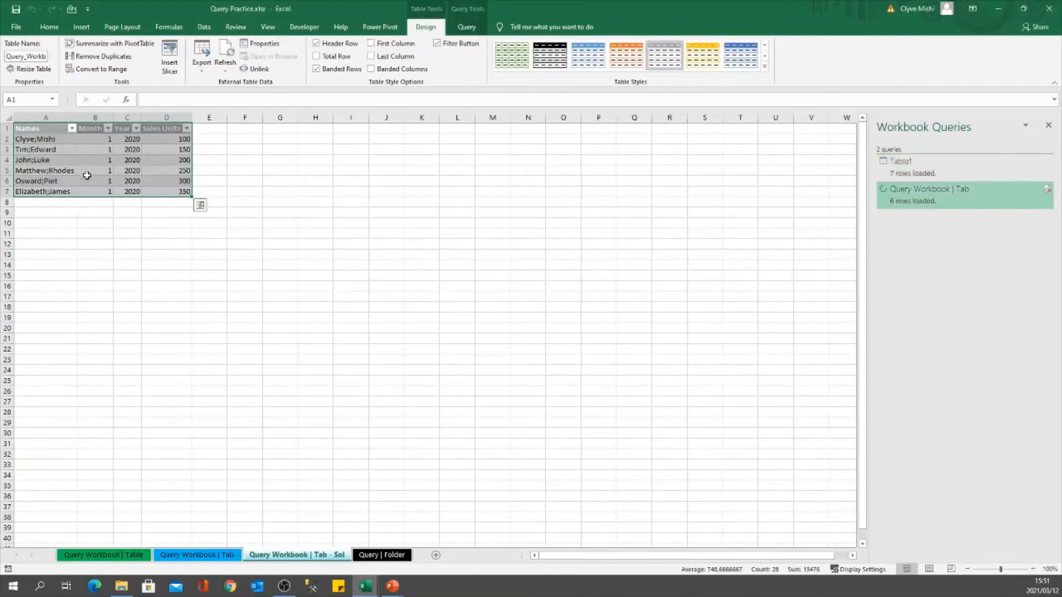
Copy the month 2 row from the source table on Query Workbook | Table into row 8 of the Query Workbook | Tab sheet
left_click(208, 556)
left_click(105, 555)
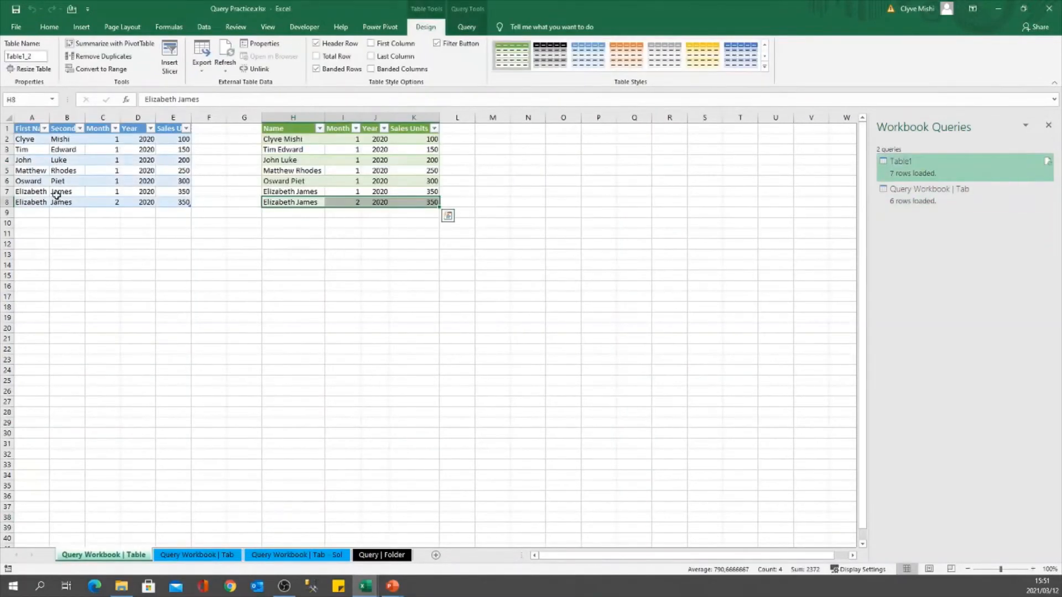
left_click(44, 202)
left_click(165, 199, "shift")
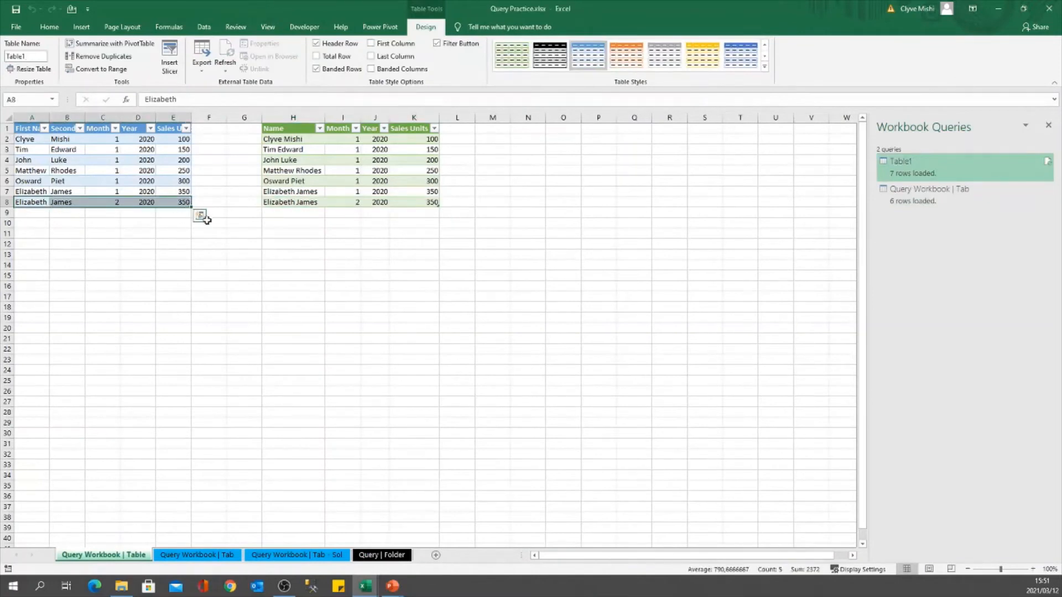
key("ctrl+c")
left_click(192, 554)
left_click(28, 202)
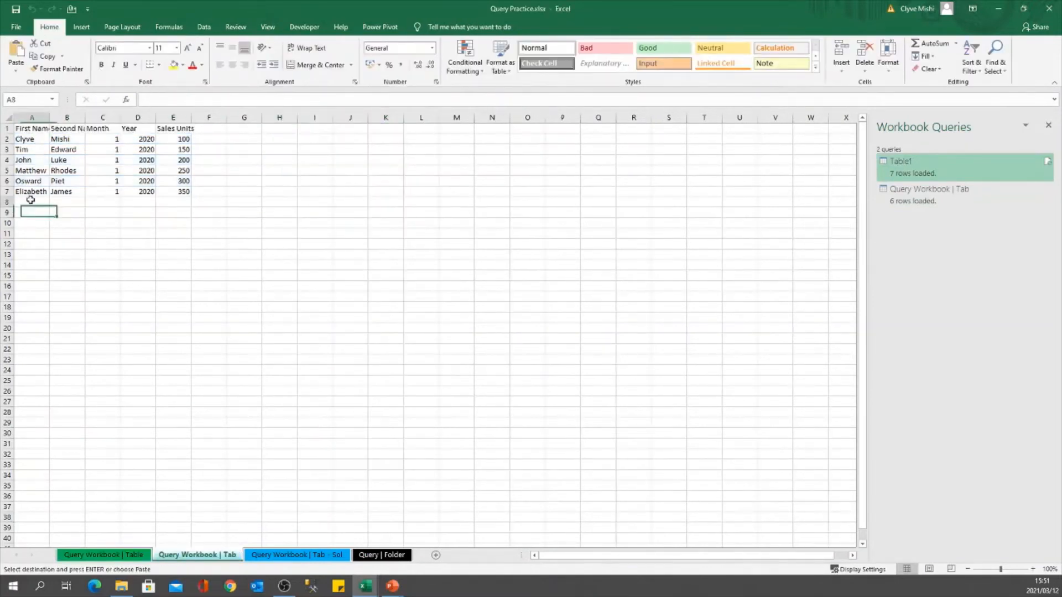
key("ctrl+v")
left_click(176, 202)
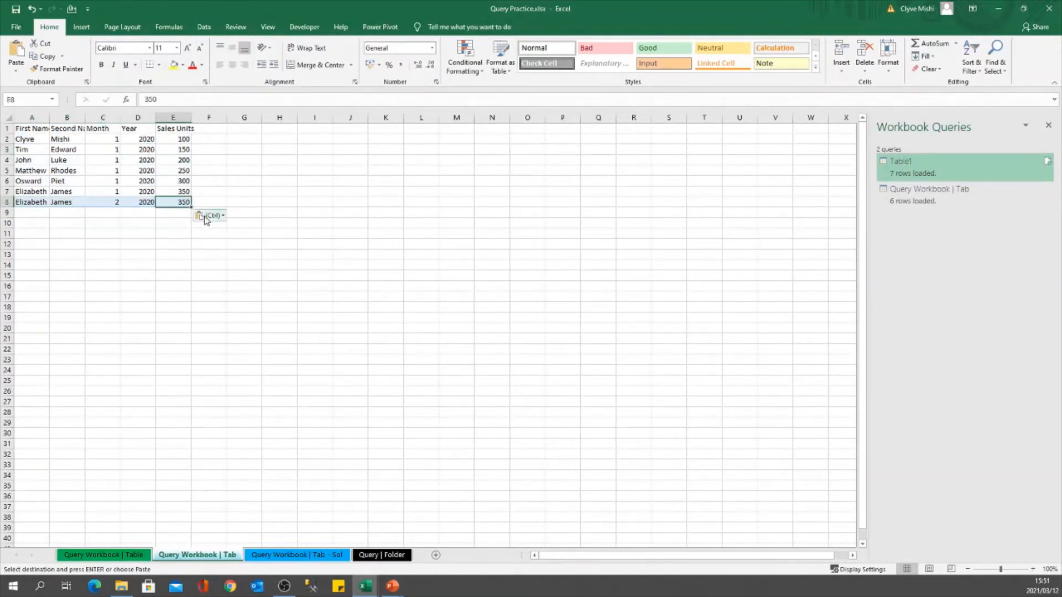
key("Escape")
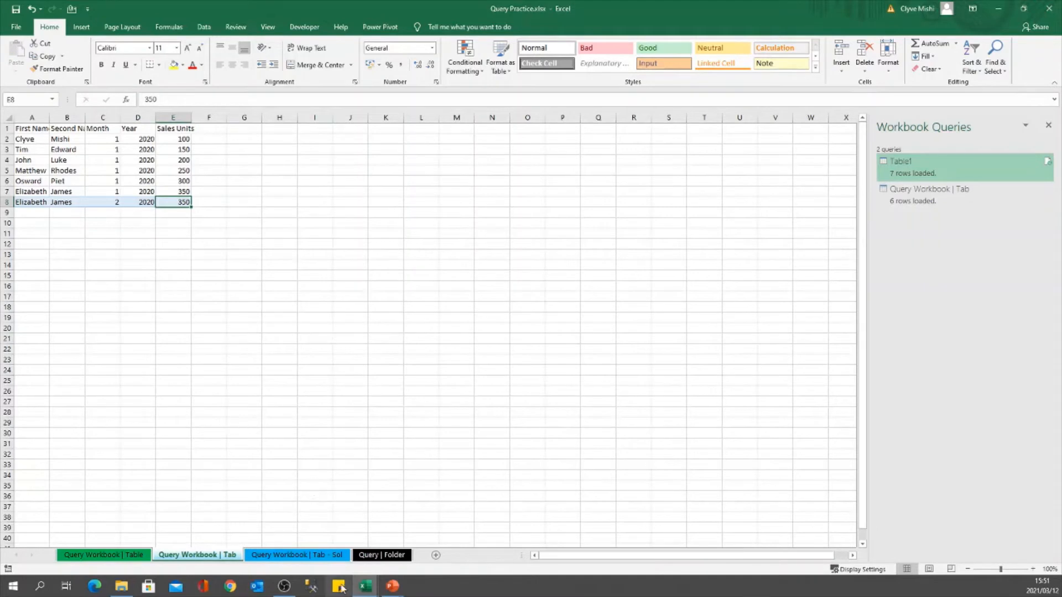
Refresh the query table on the Query Workbook | Tab - Sol sheet and check its row 8
left_click(320, 555)
right_click(143, 175)
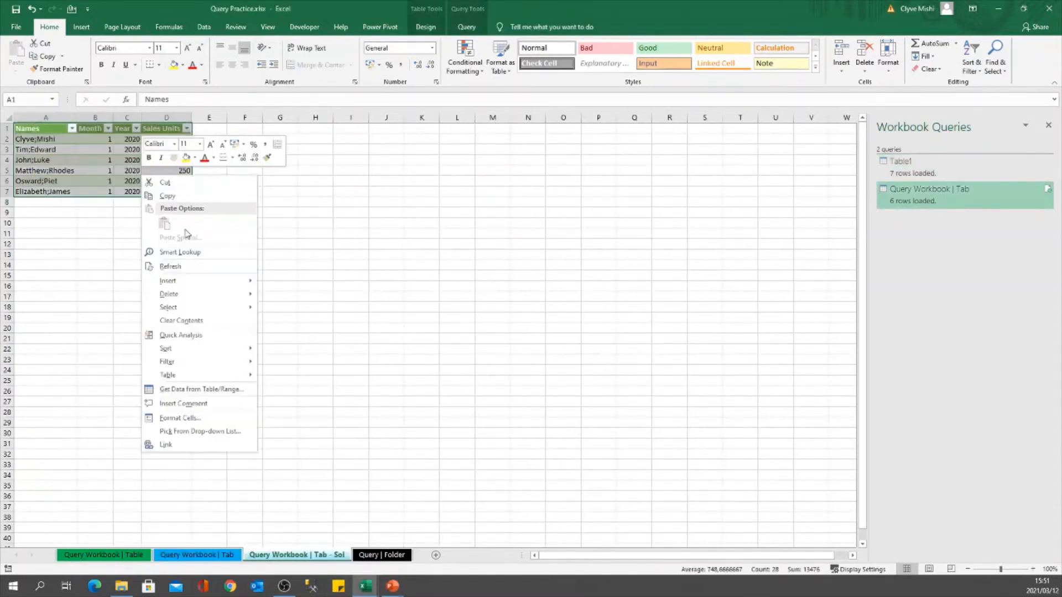
key("Escape")
right_click(135, 152)
left_click(160, 244)
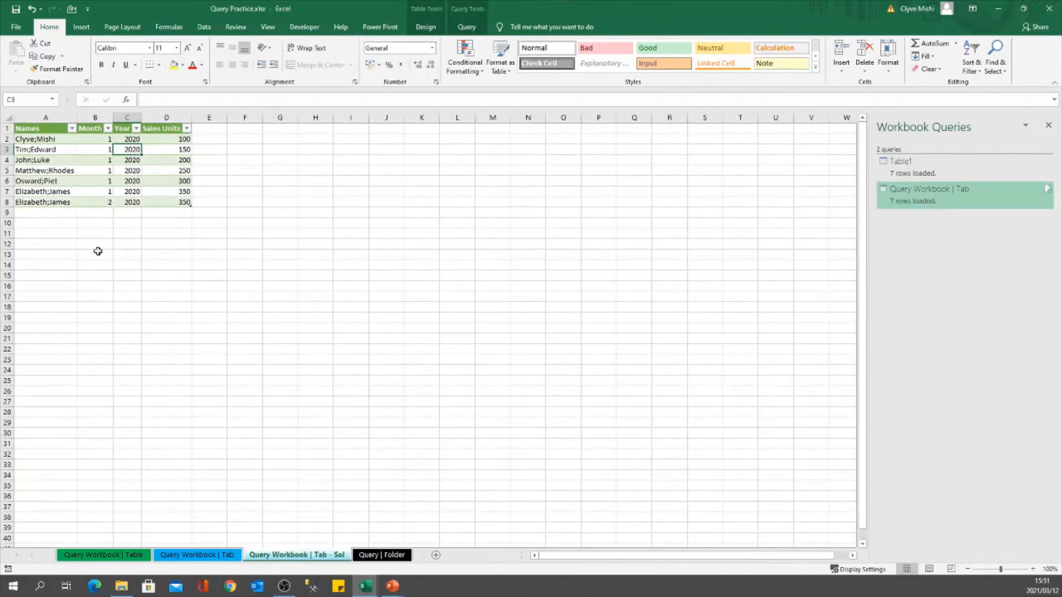
left_click(7, 202)
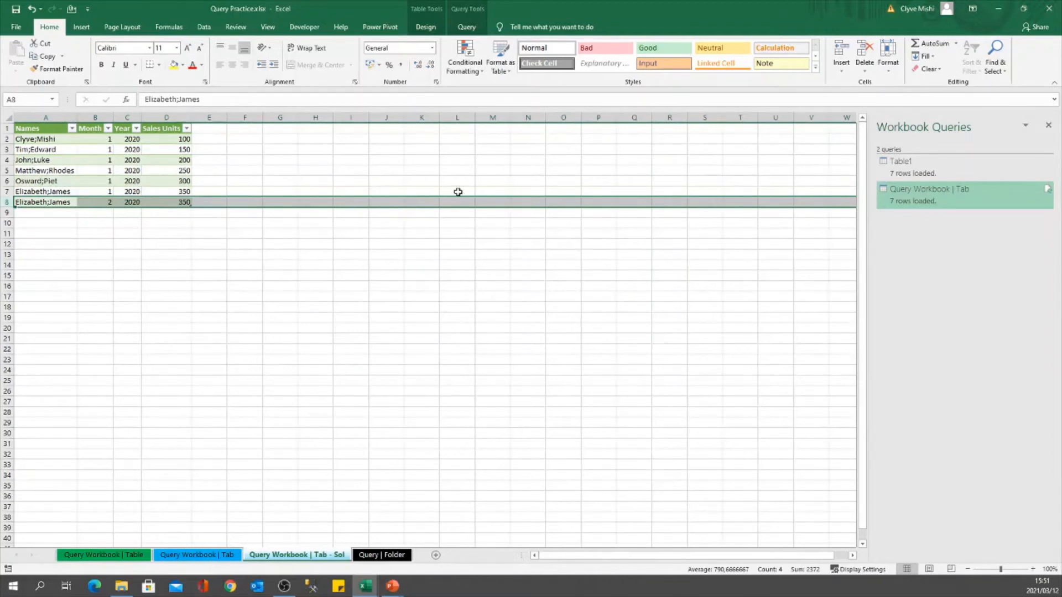
Switch to the Query | Folder sheet and examine the contents of the RandomFiles folder in File Explorer
left_click(394, 555)
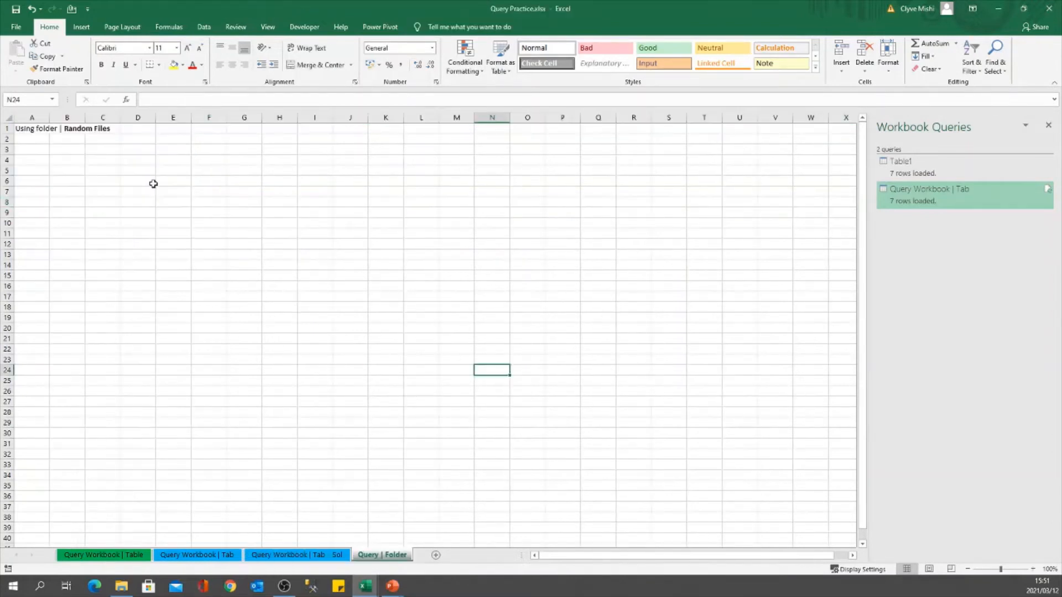
left_click(41, 151)
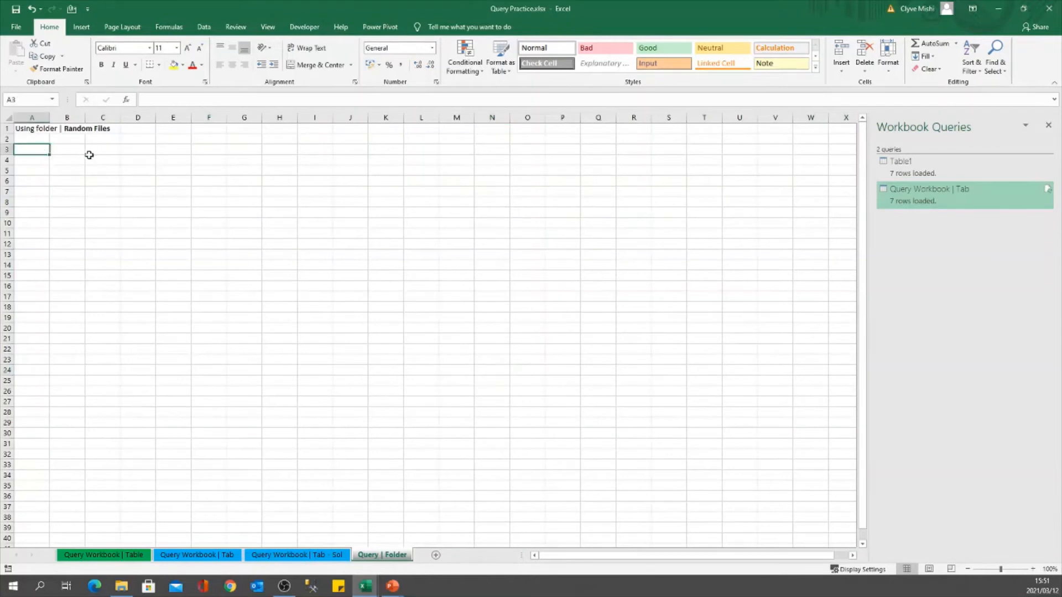
left_click(999, 10)
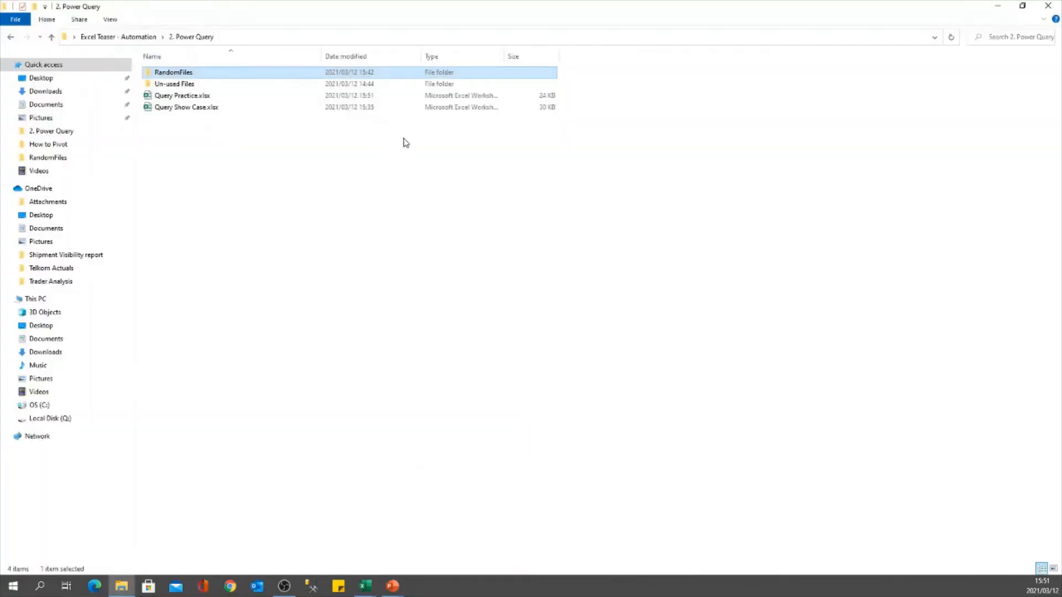
double_click(210, 75)
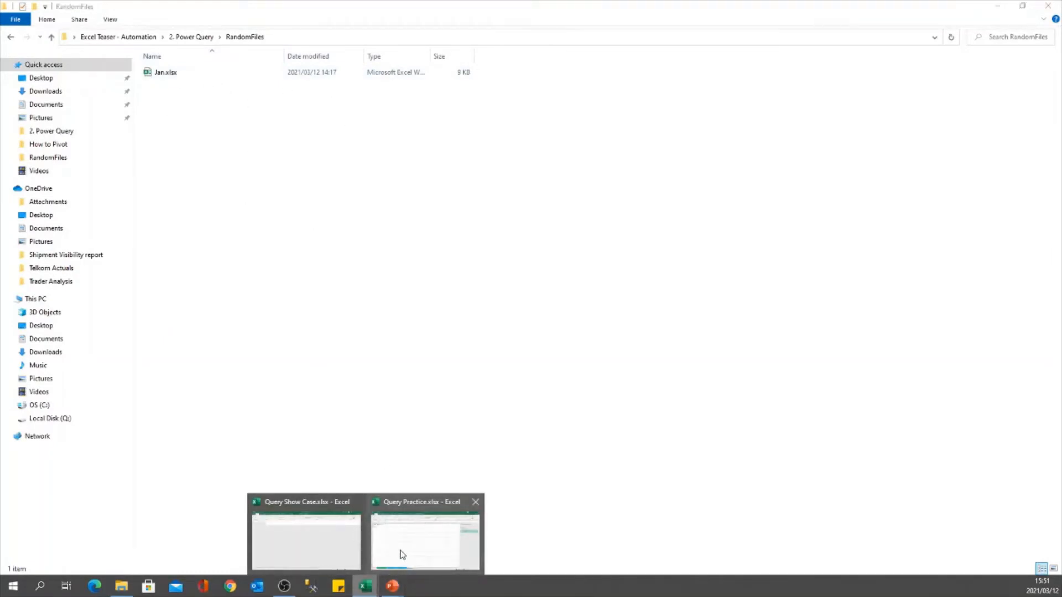
left_click(410, 552)
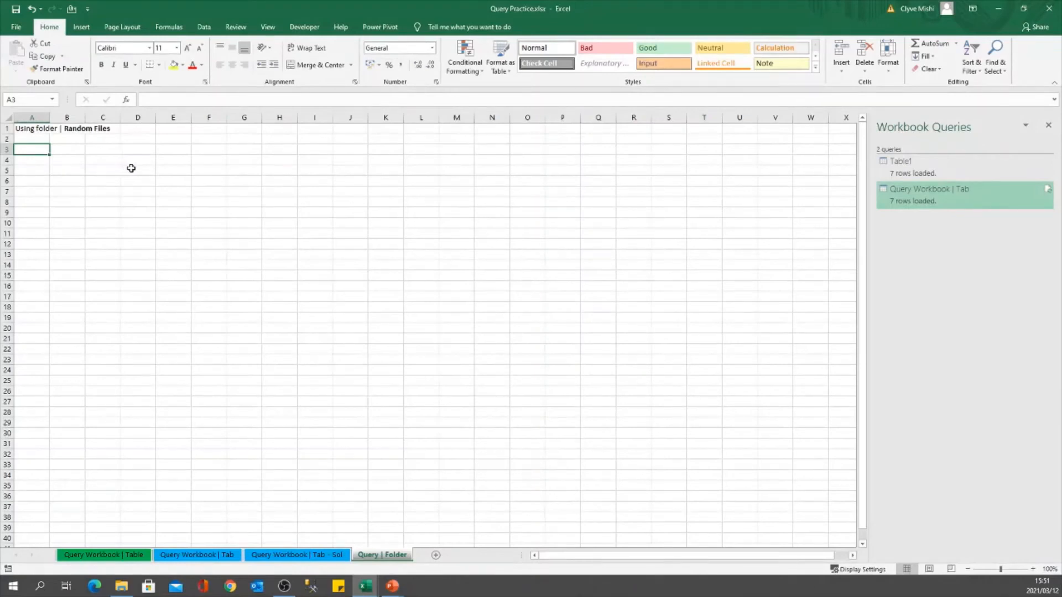
key("alt+Tab")
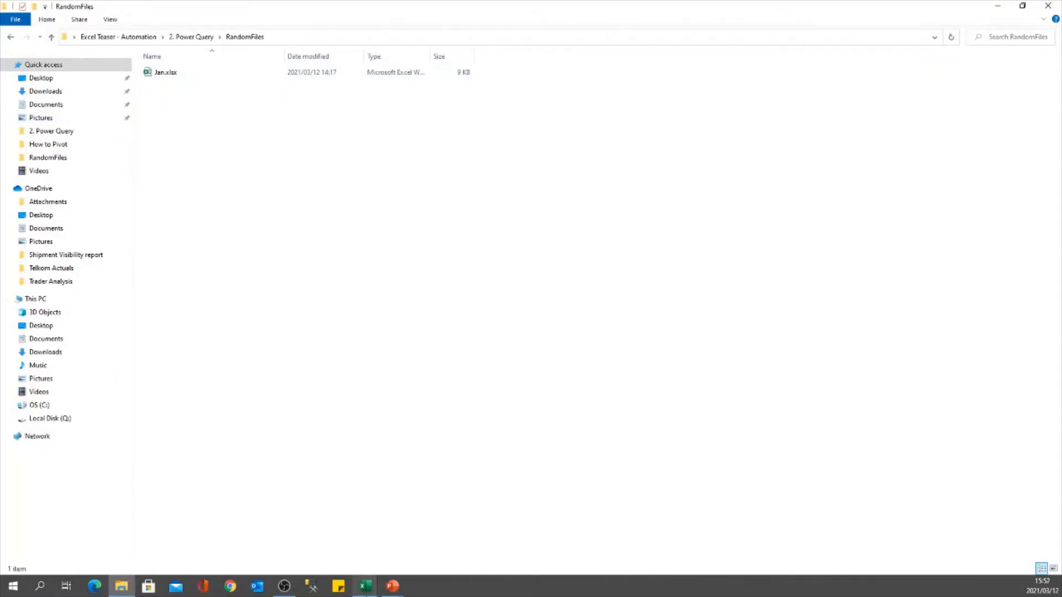
mouse_move(378, 591)
left_click(424, 550)
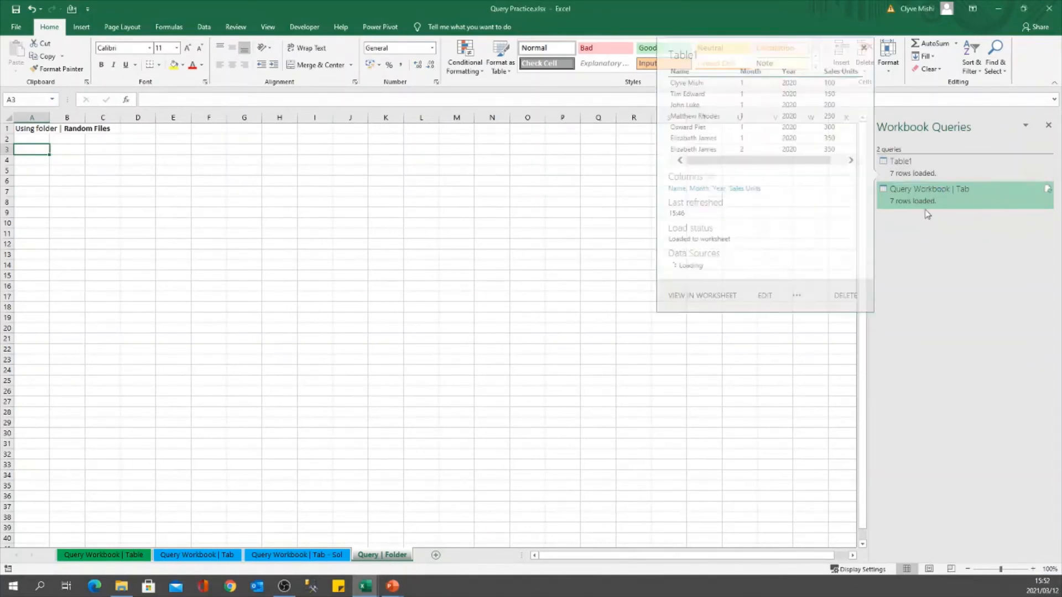
Preview the loaded data of the Table1 and Query Workbook | Tab queries
mouse_move(916, 173)
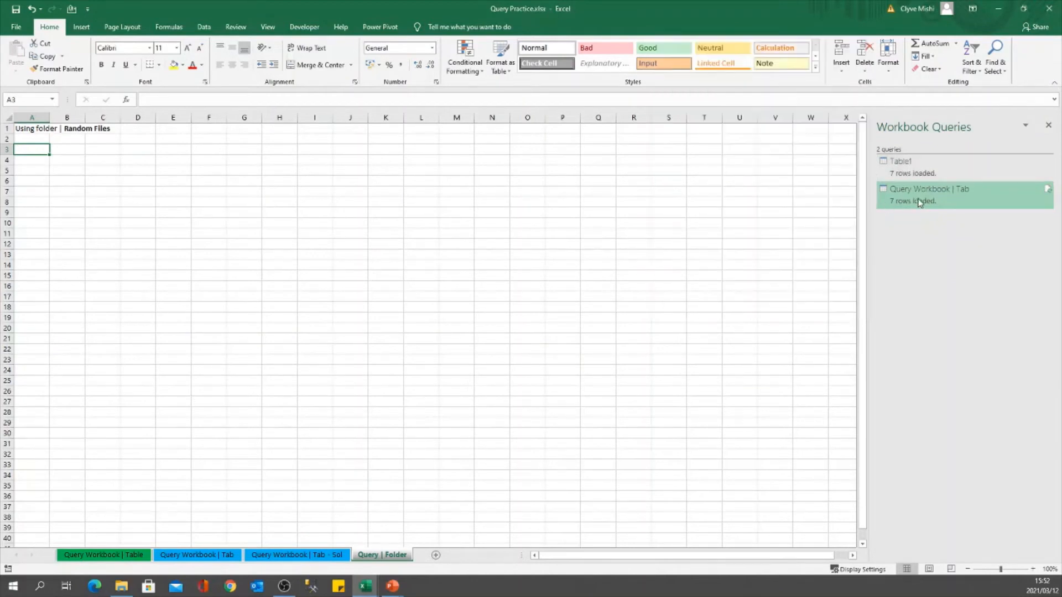
mouse_move(920, 203)
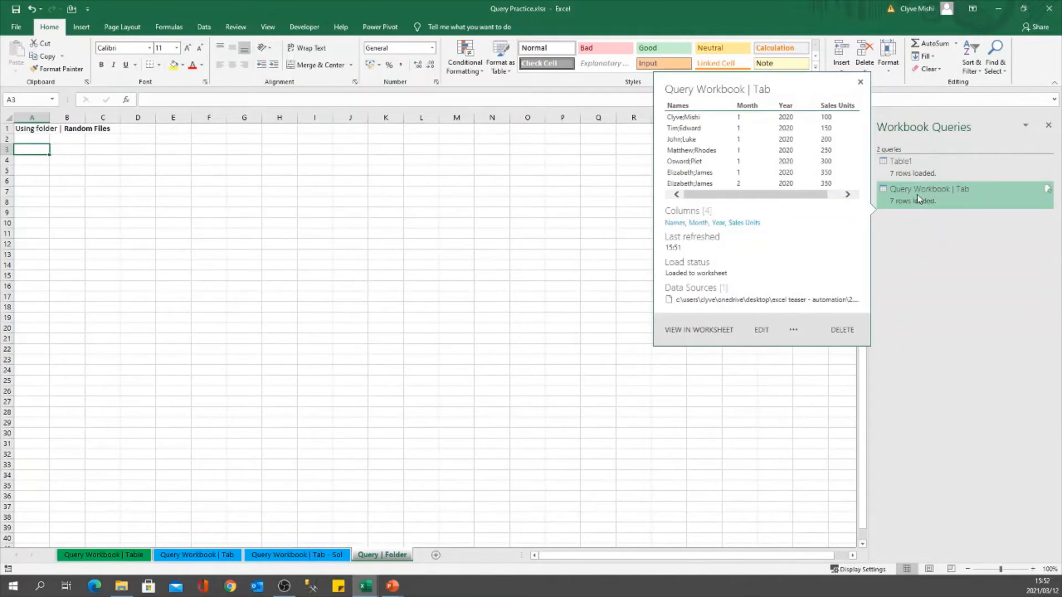
left_click(244, 149)
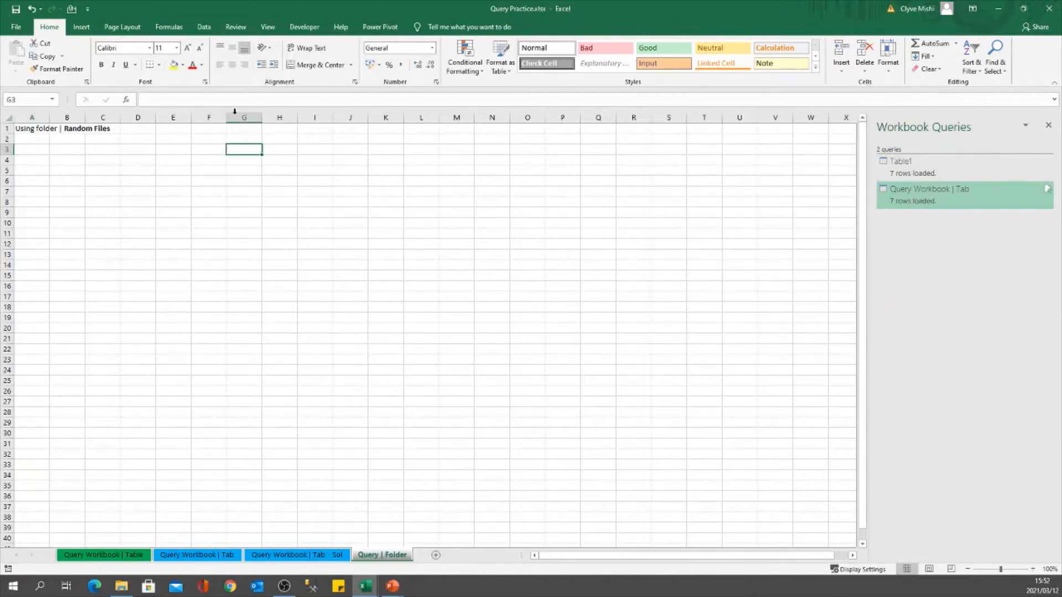
Create a new query from the RandomFiles folder under Excel Teaser - Automation, 2. Power Query, with cell A4 selected on the Query | Folder sheet
left_click(206, 28)
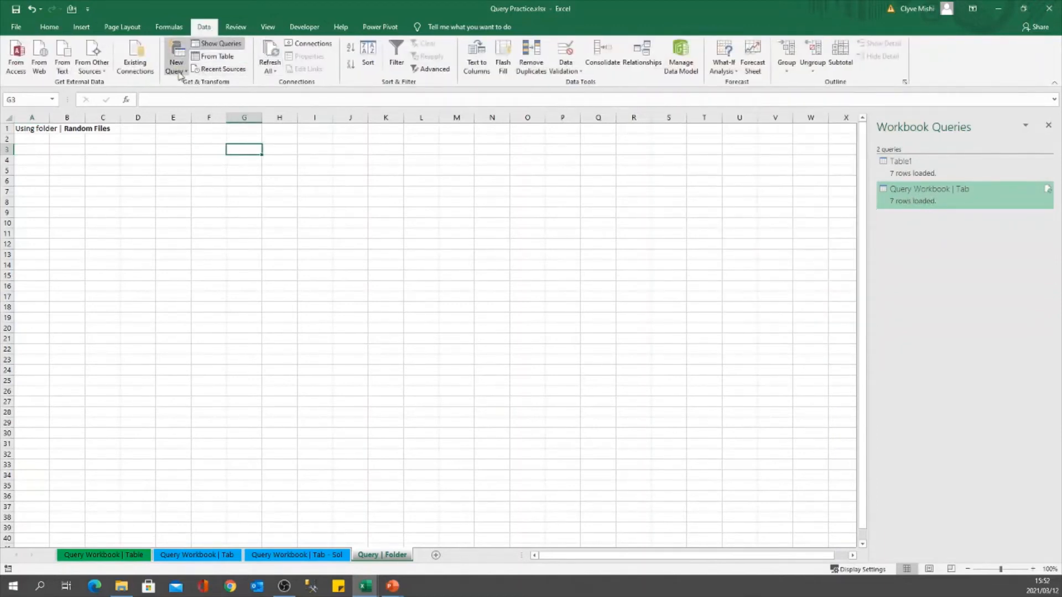
left_click(43, 164)
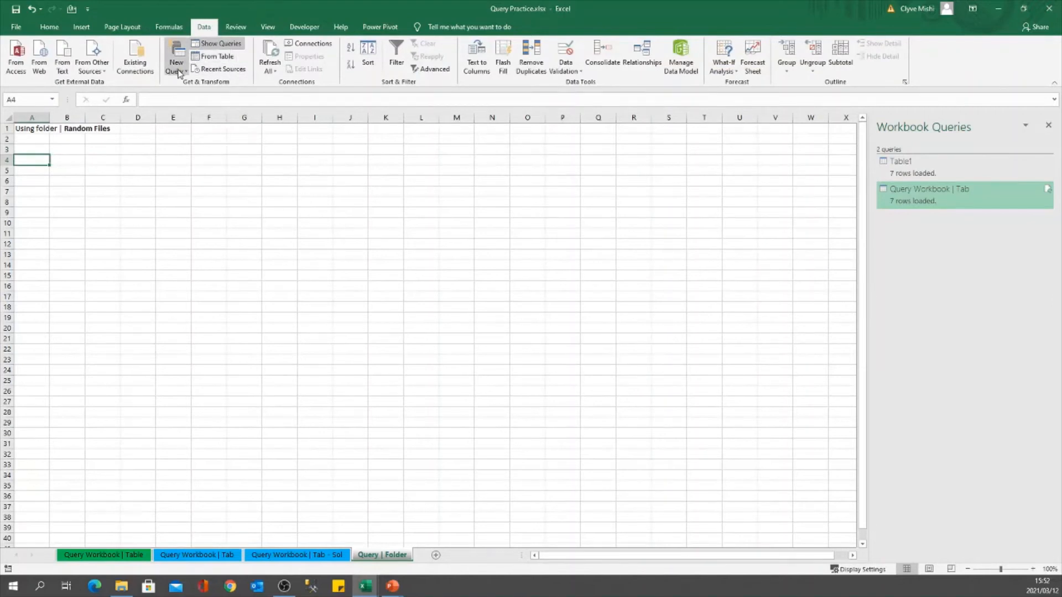
left_click(176, 62)
mouse_move(215, 98)
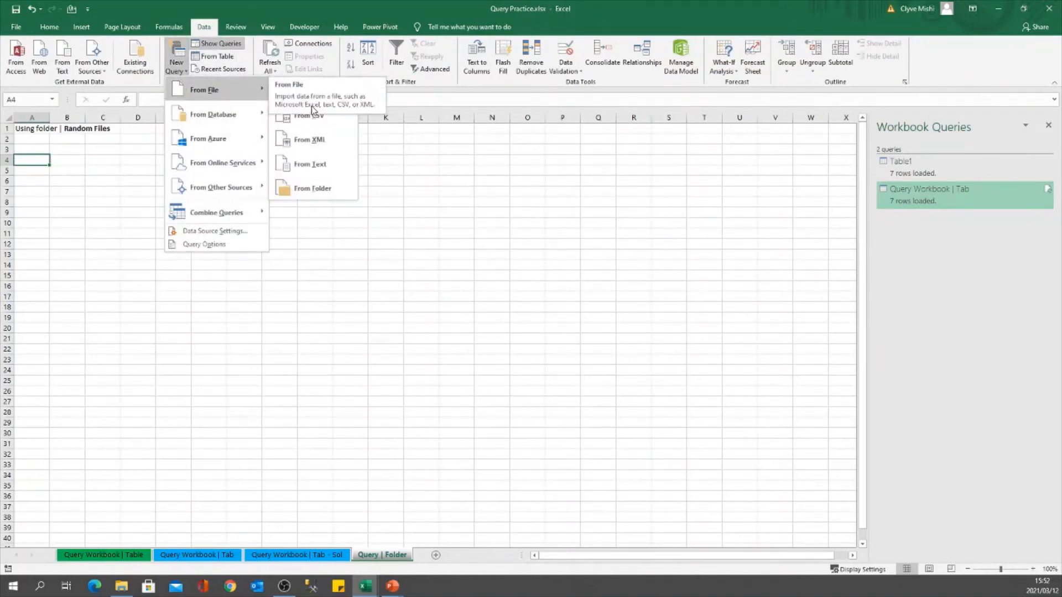
left_click(329, 197)
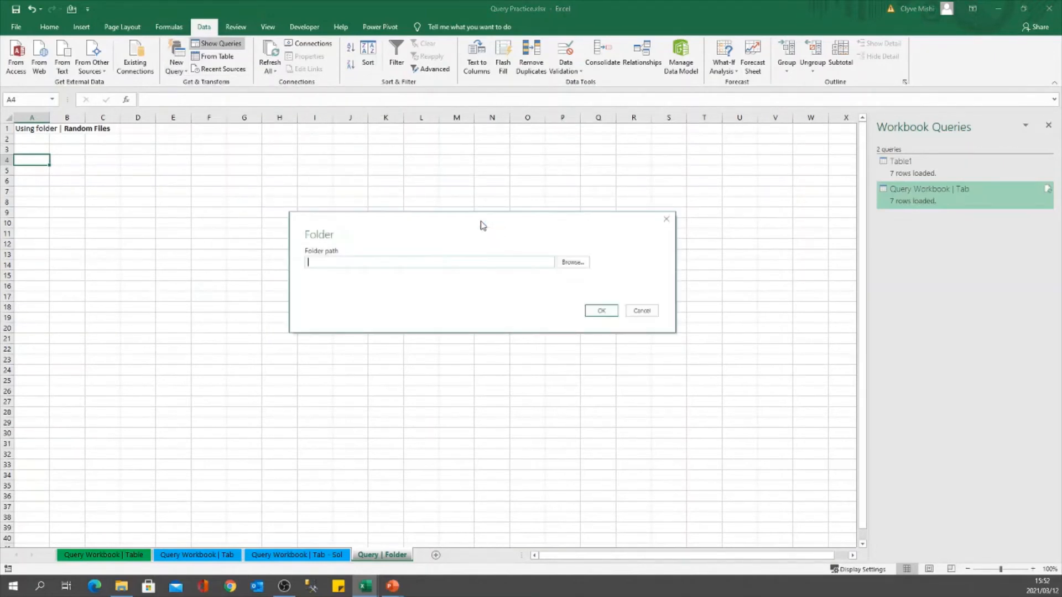
left_click(575, 263)
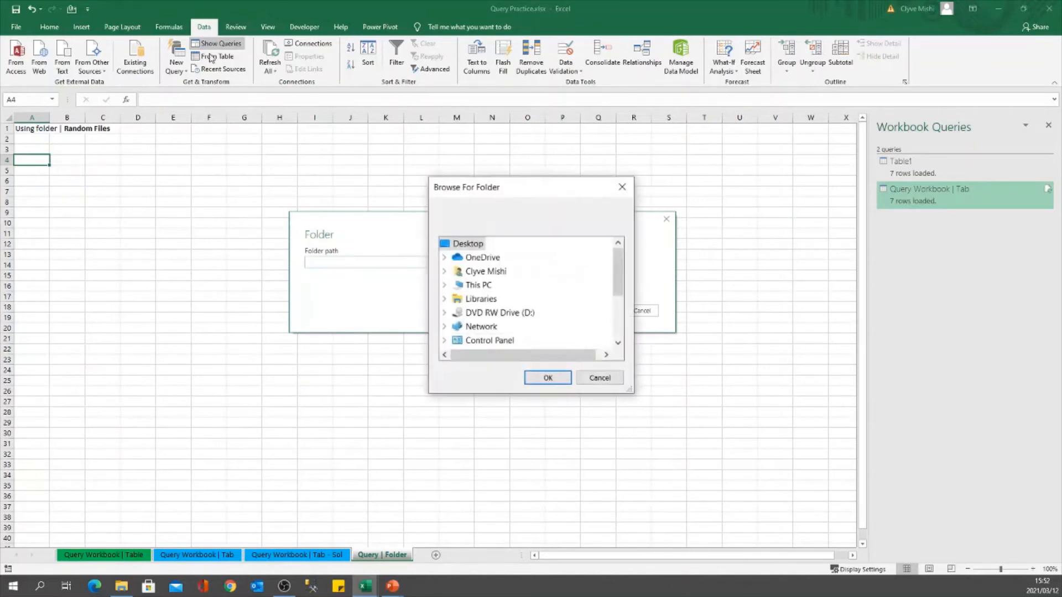
scroll(556, 307, "down", 2)
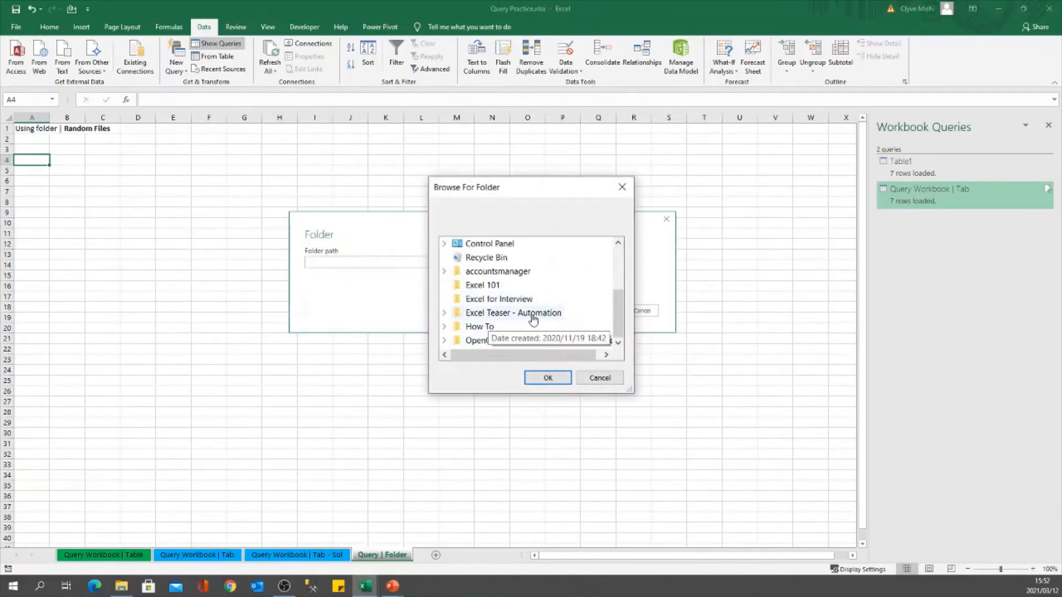
left_click(498, 314)
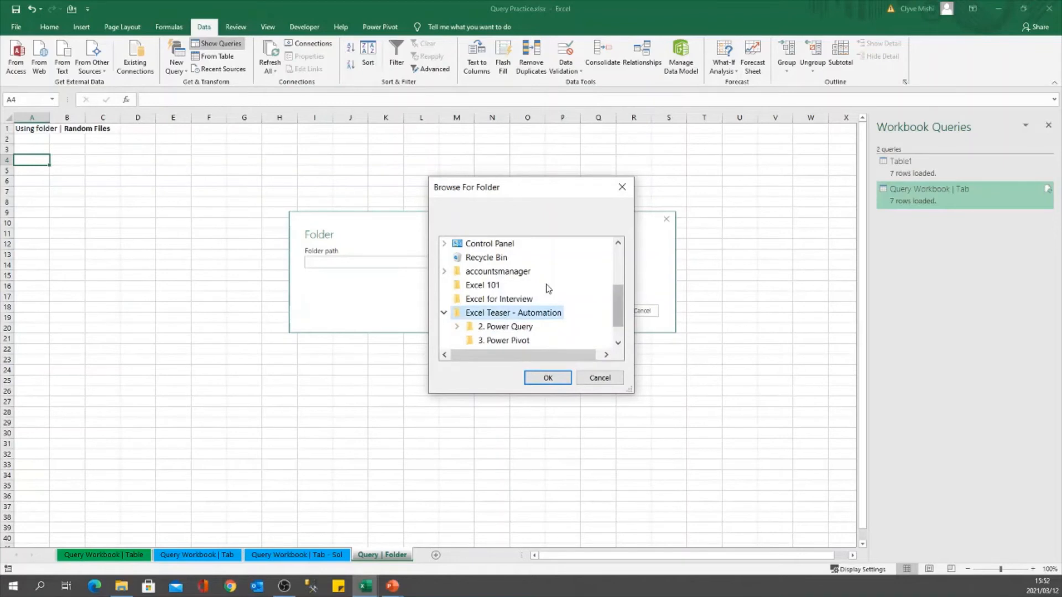
left_click(512, 327)
scroll(517, 340, "down", 1)
left_click(514, 285)
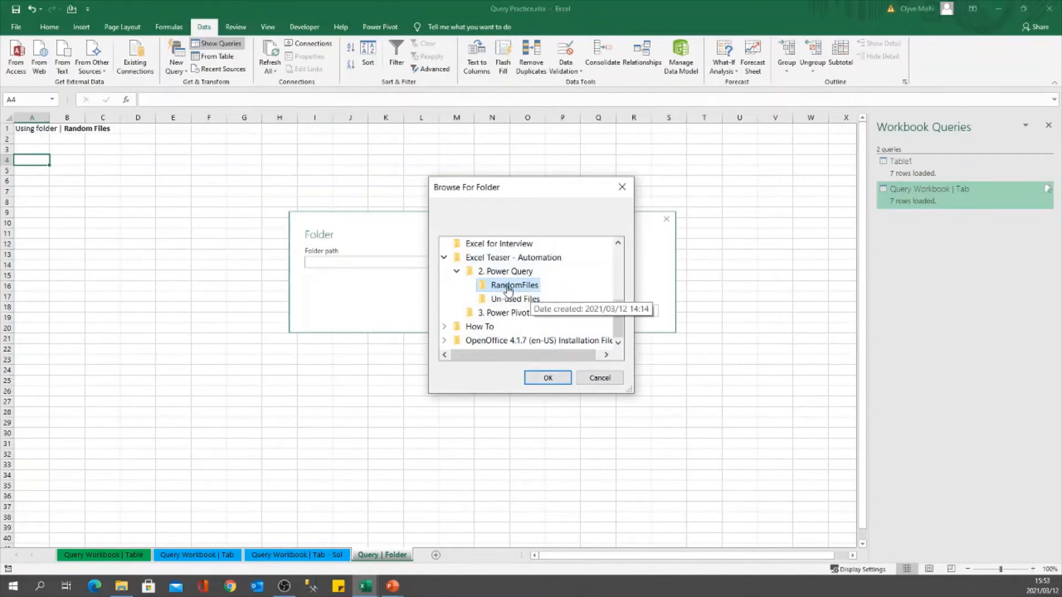
left_click(544, 378)
left_click(601, 312)
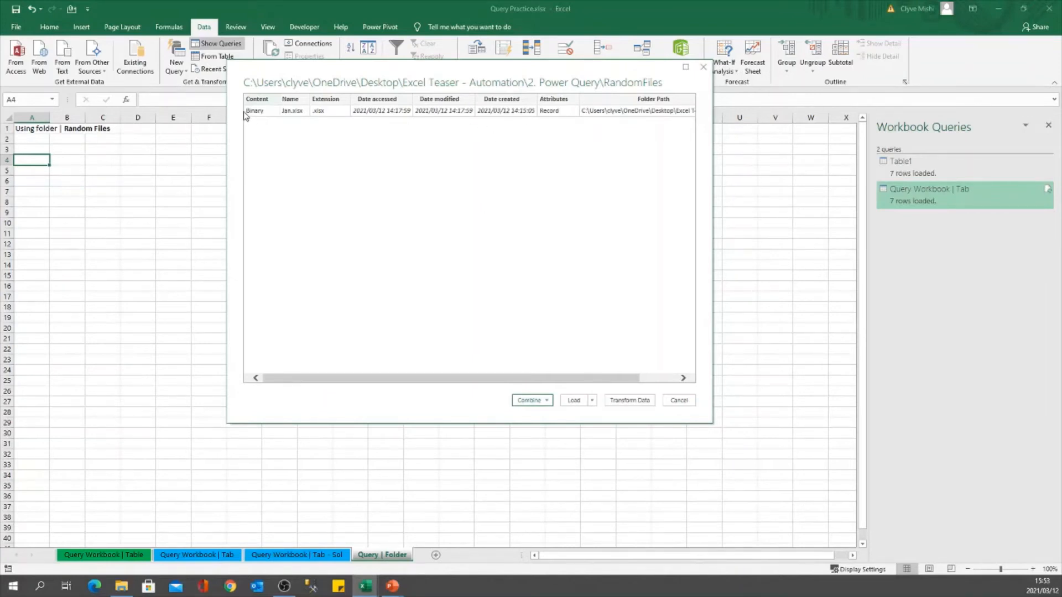
Open the RandomFiles folder query for transformation and check the file types offered in the Extension column's filter
left_click(634, 402)
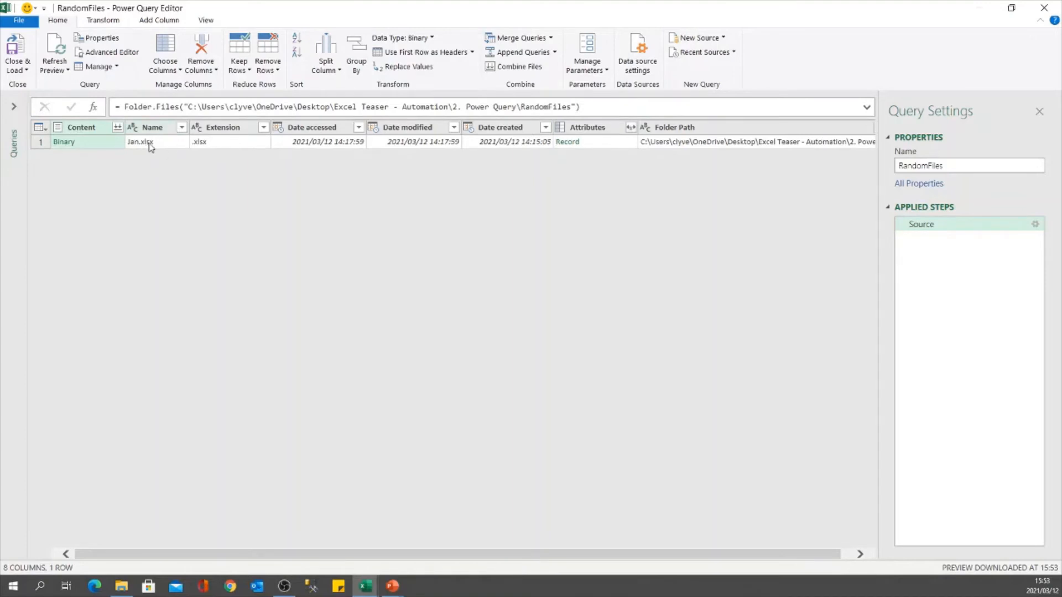
left_click(263, 128)
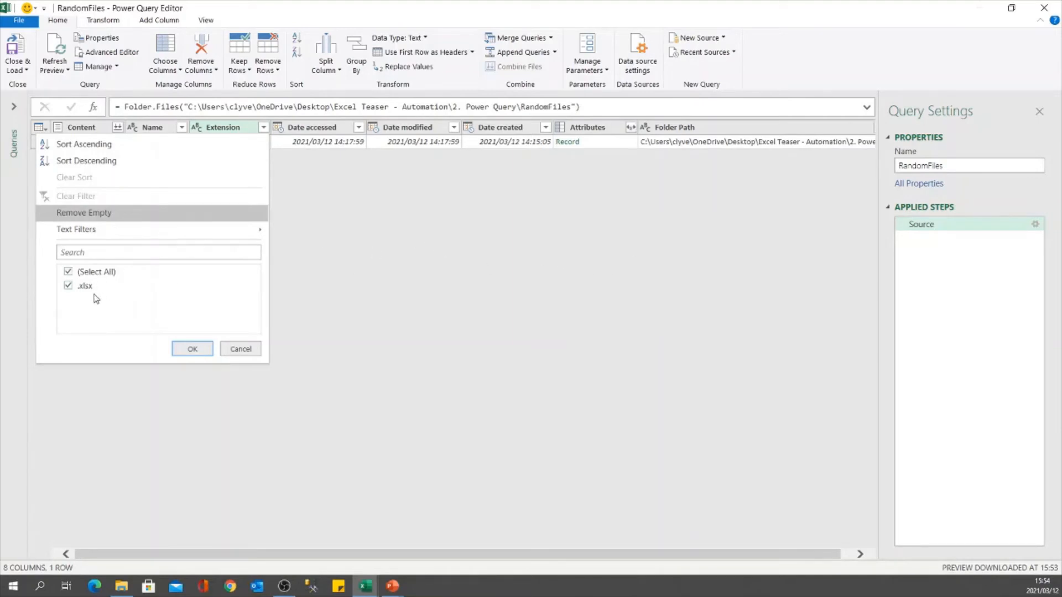
left_click(466, 267)
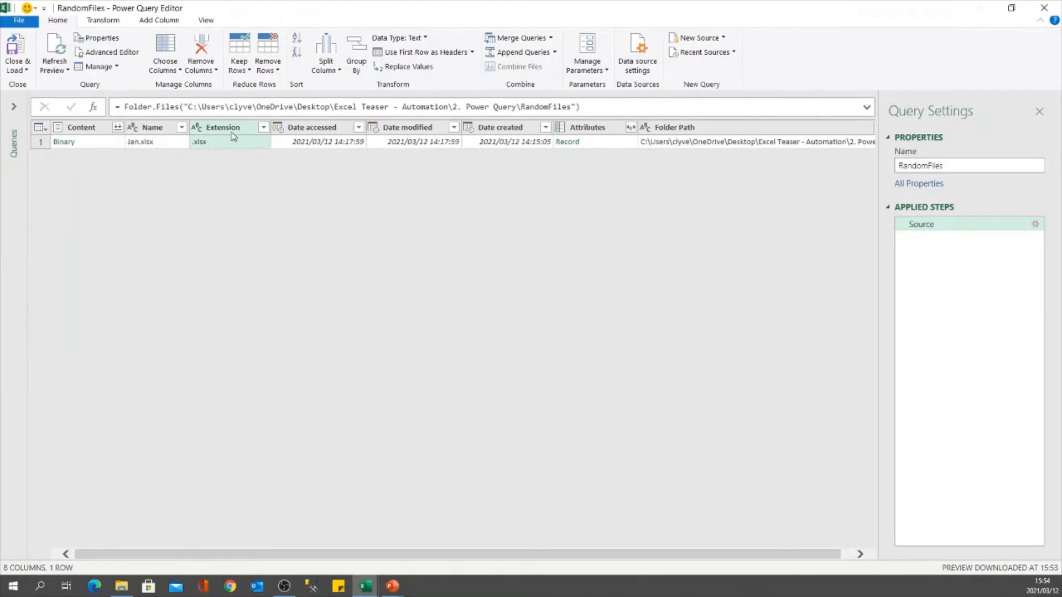
Combine the files in the Content column, using the first file as the sample and Sheet1 as the object to extract
left_click(120, 128)
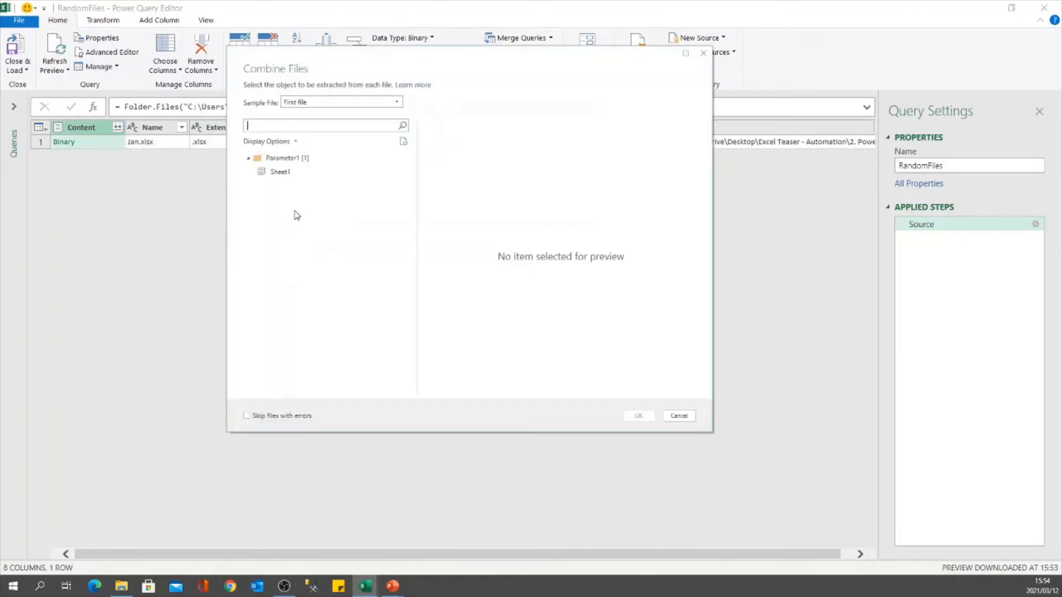
left_click(281, 175)
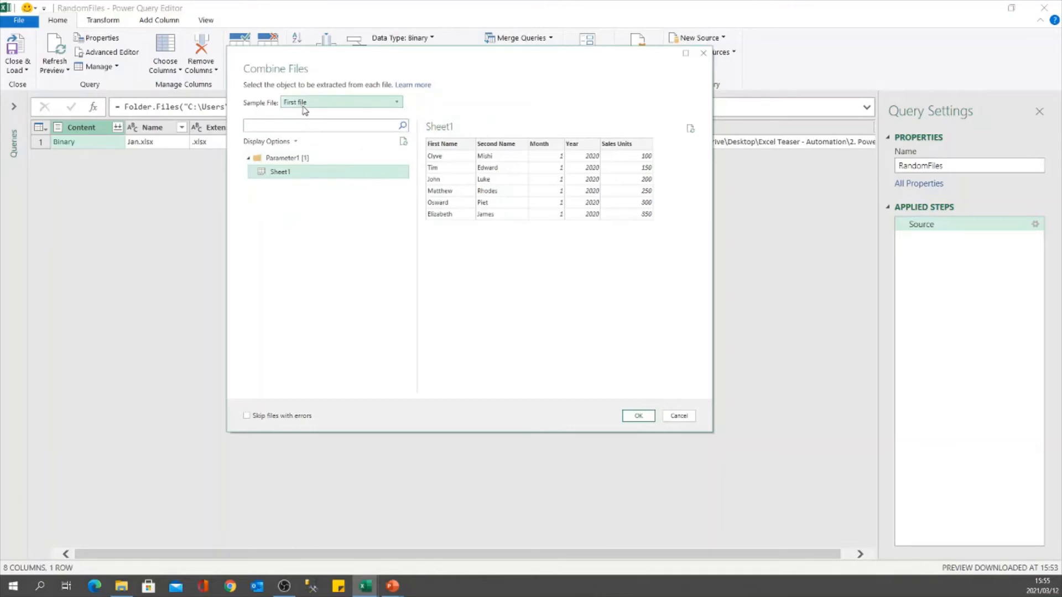
left_click(348, 106)
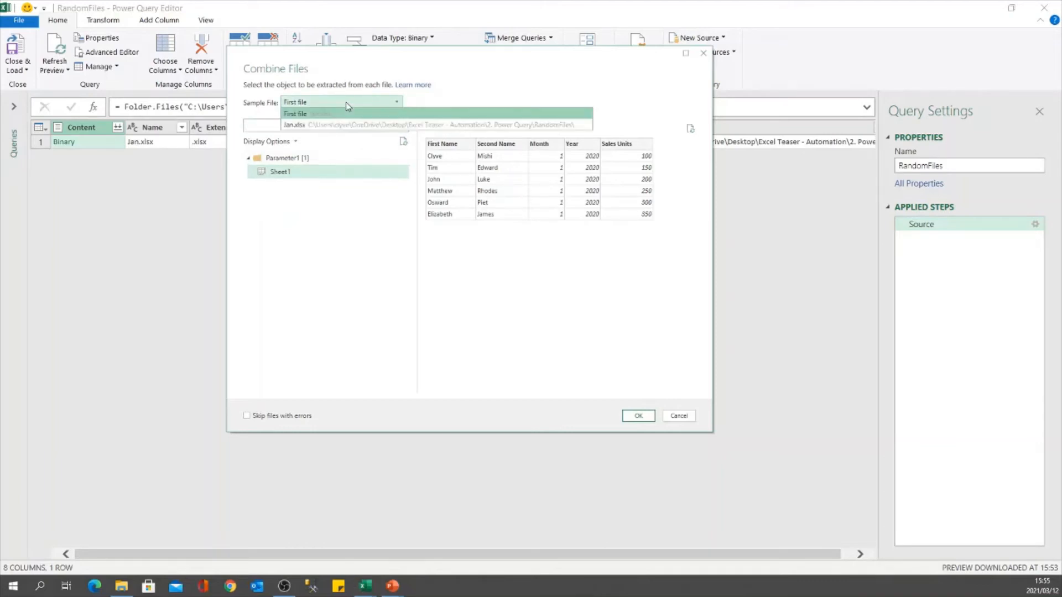
left_click(311, 114)
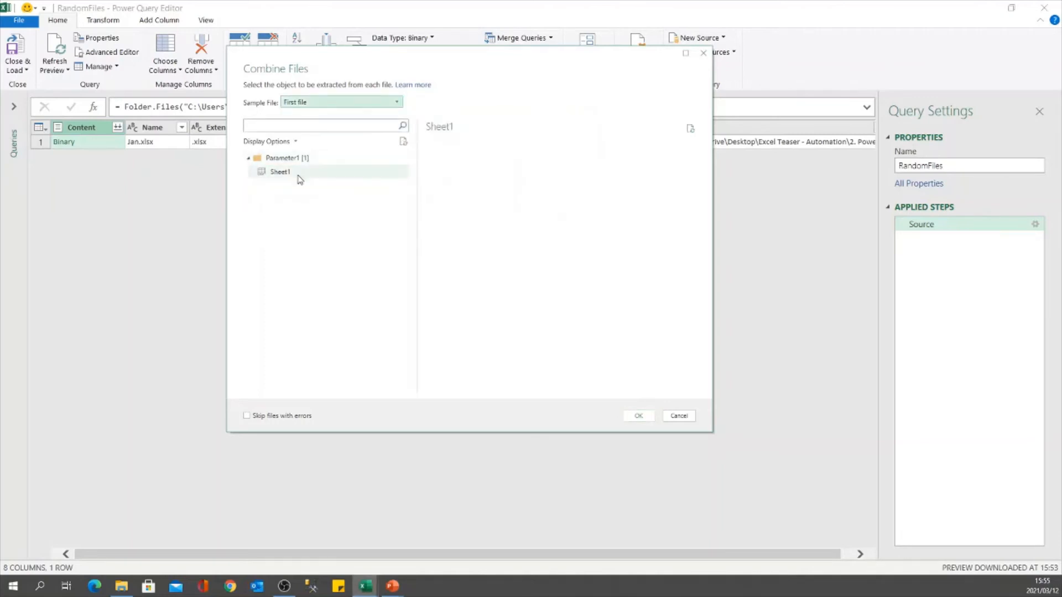
left_click(299, 174)
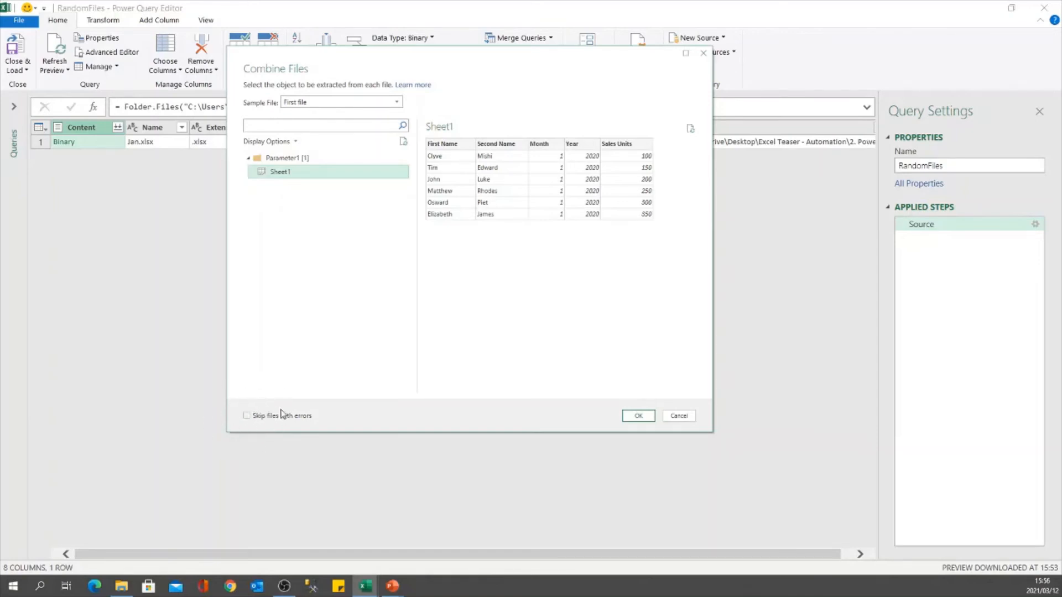
left_click(638, 416)
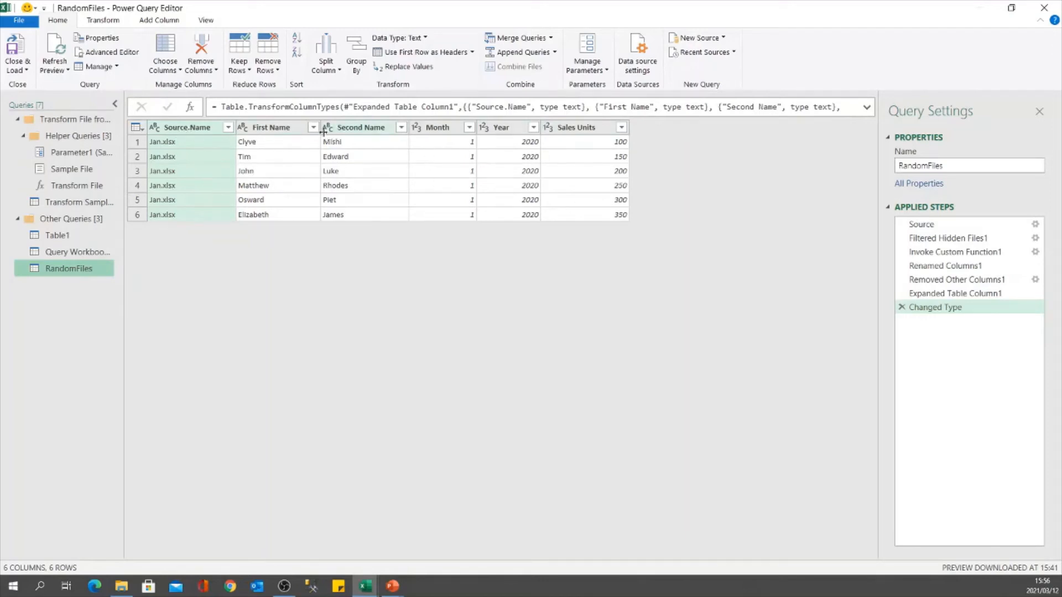
Remove the Source.Name column from the RandomFiles query
right_click(195, 131)
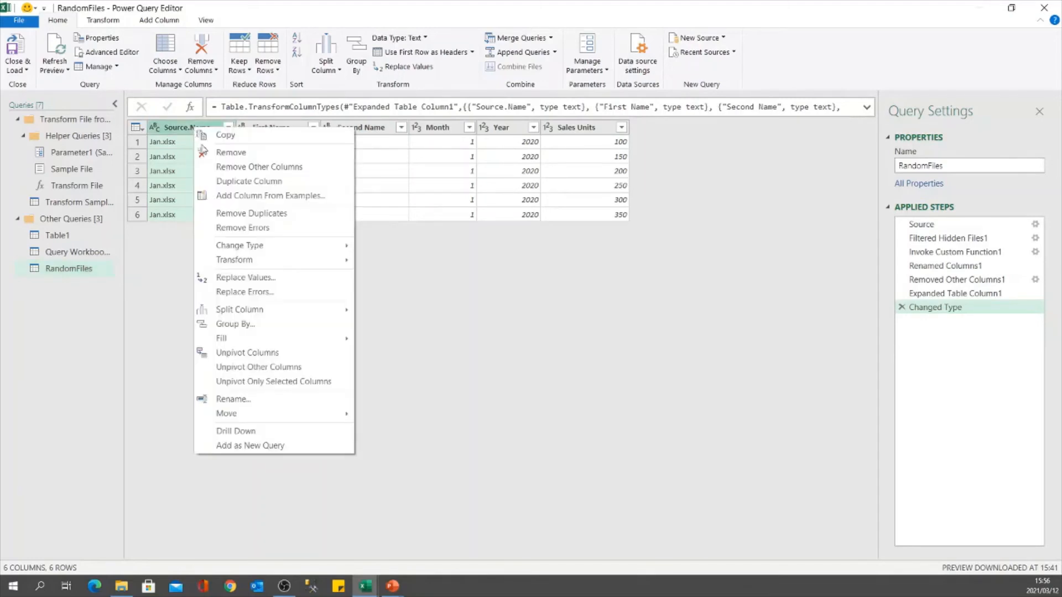
left_click(225, 151)
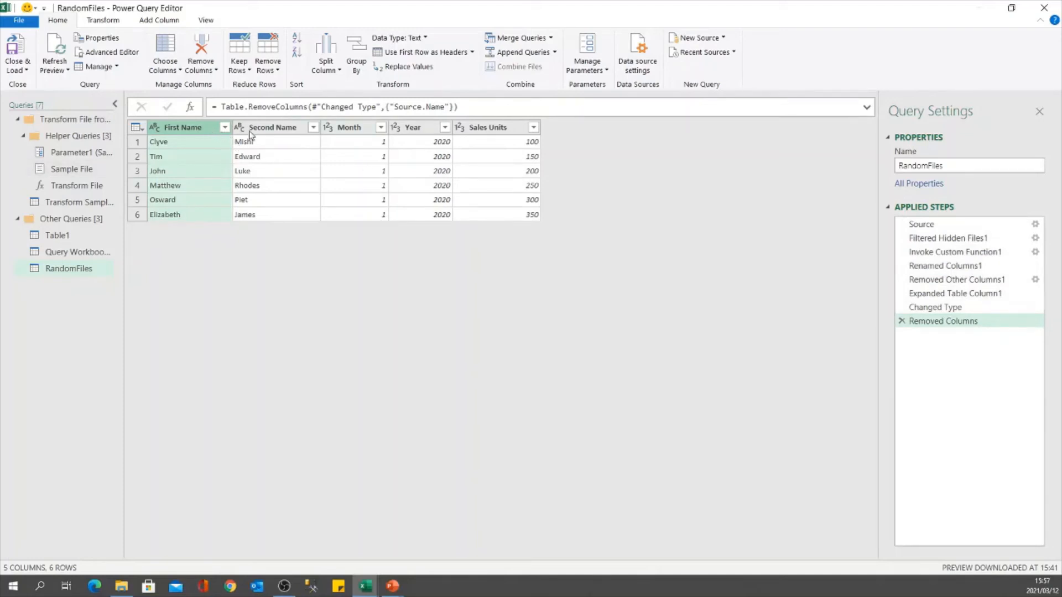
Merge the First Name and Second Name columns with the custom separator | into a column named Name|Surname
left_click(273, 128, "ctrl")
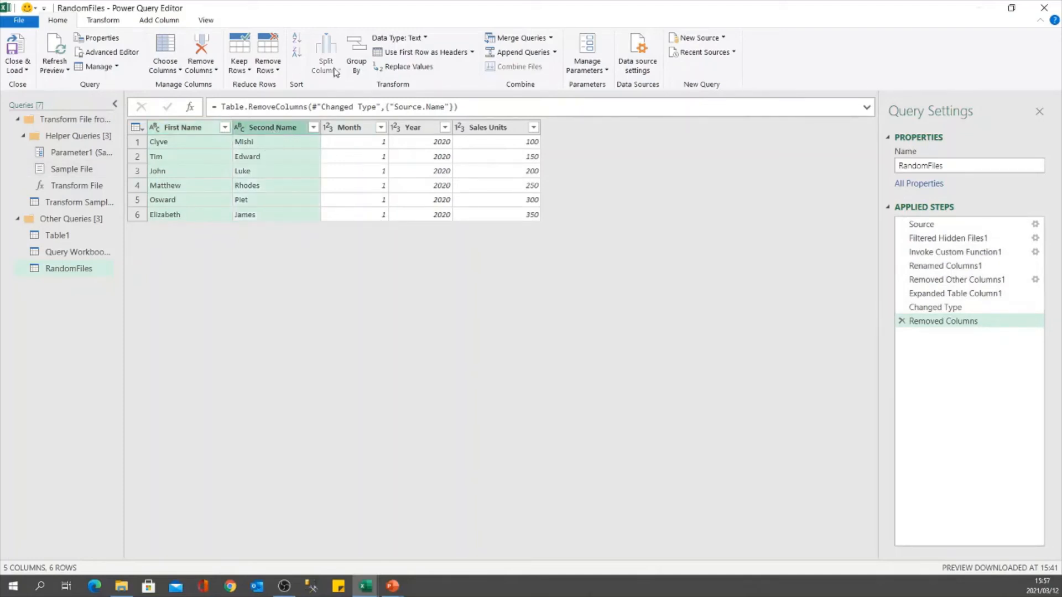
right_click(265, 157)
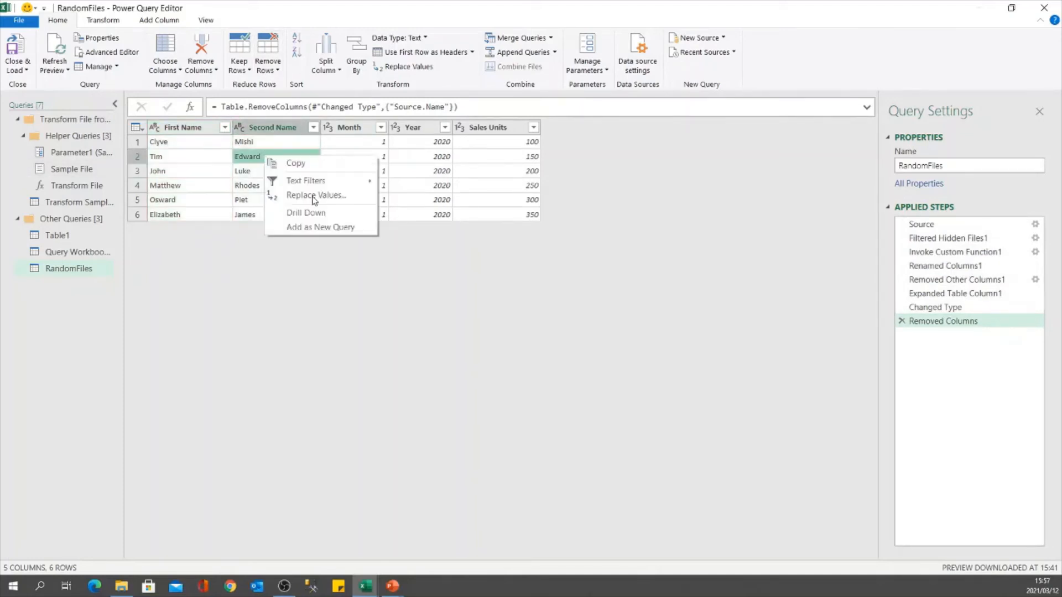
left_click(196, 128)
left_click(307, 129, "ctrl")
right_click(263, 126)
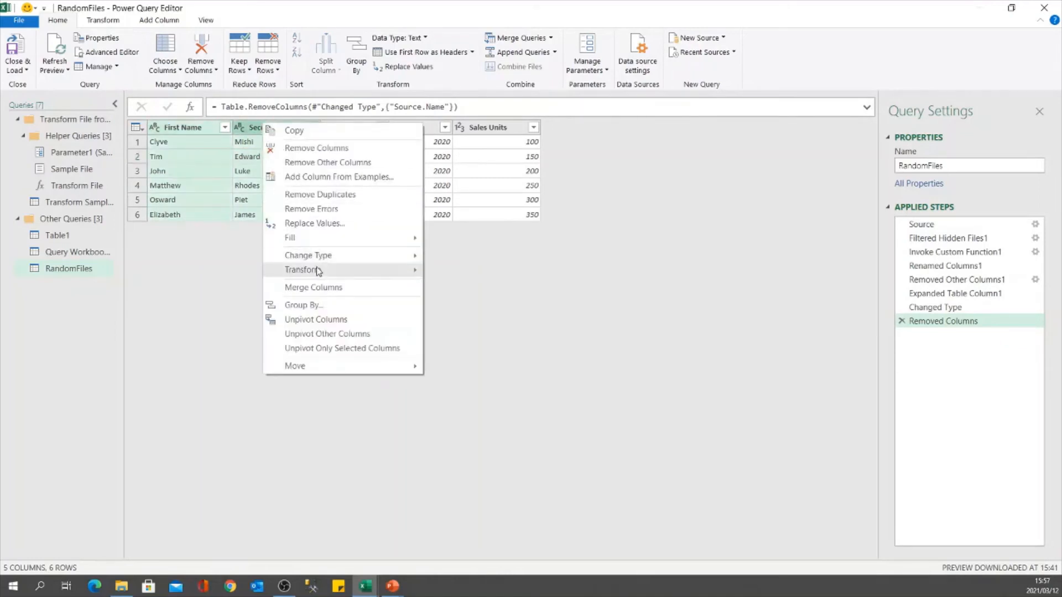
left_click(332, 288)
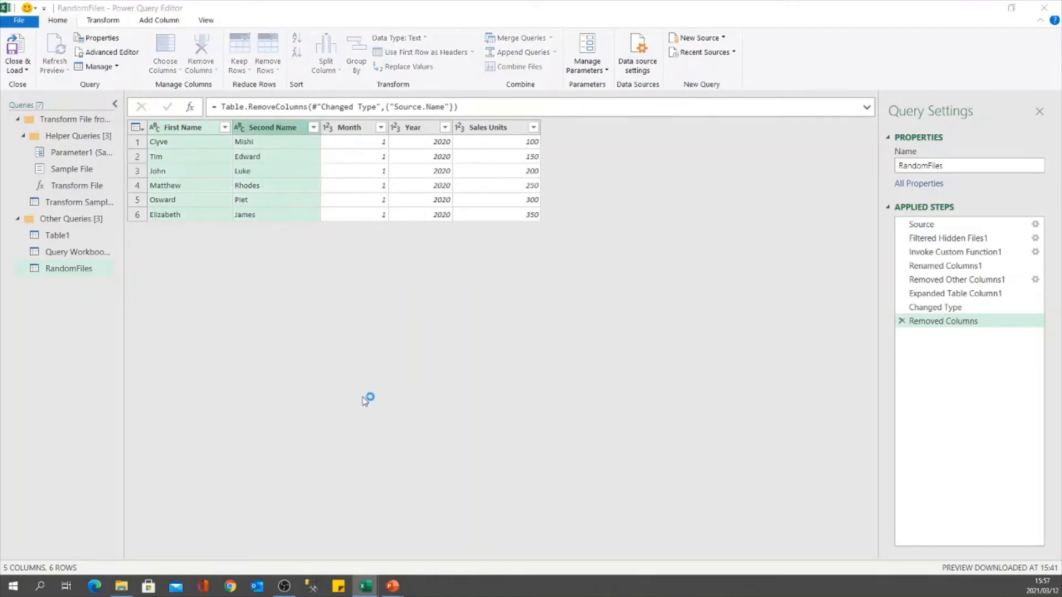
left_click(348, 266)
left_click(324, 354)
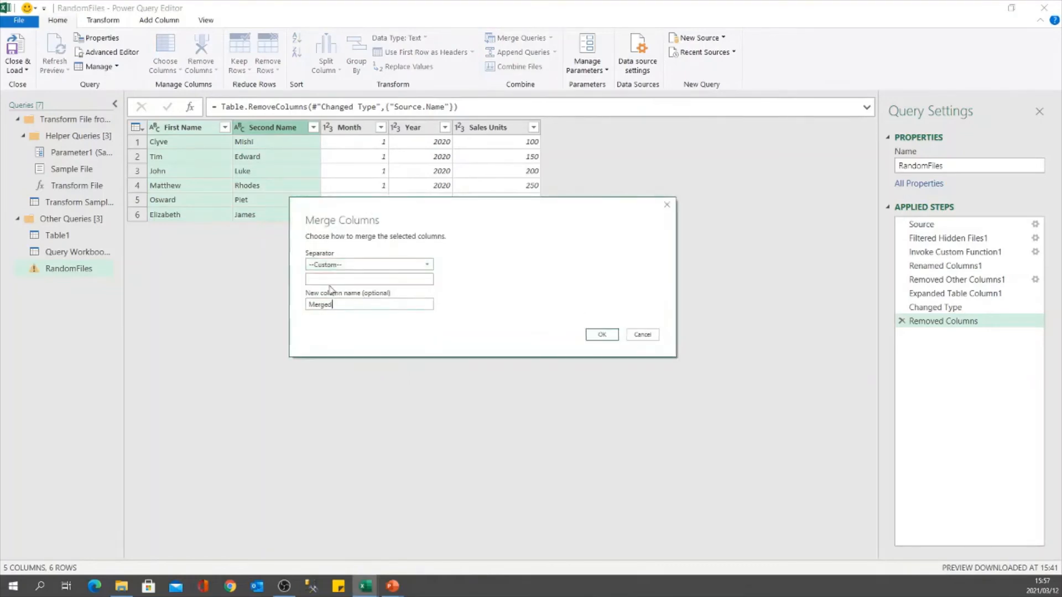
double_click(308, 305)
type("Name")
key("BackSpace")
key("BackSpace")
key("BackSpace")
key("BackSpace")
left_click(595, 335)
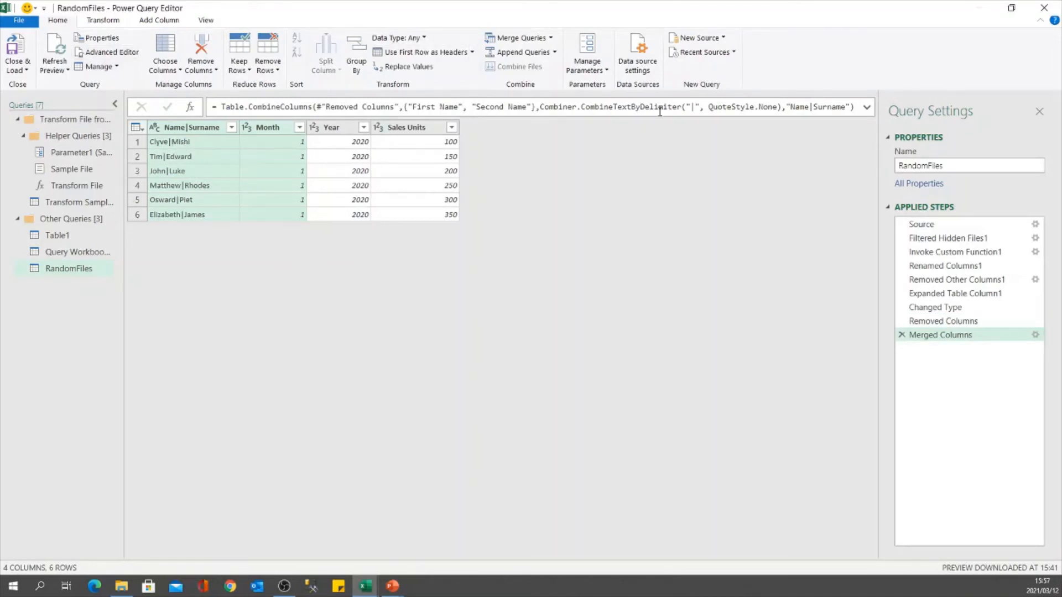
Load the RandomFiles query to the workbook as a table on a new worksheet
left_click(18, 70)
left_click(63, 102)
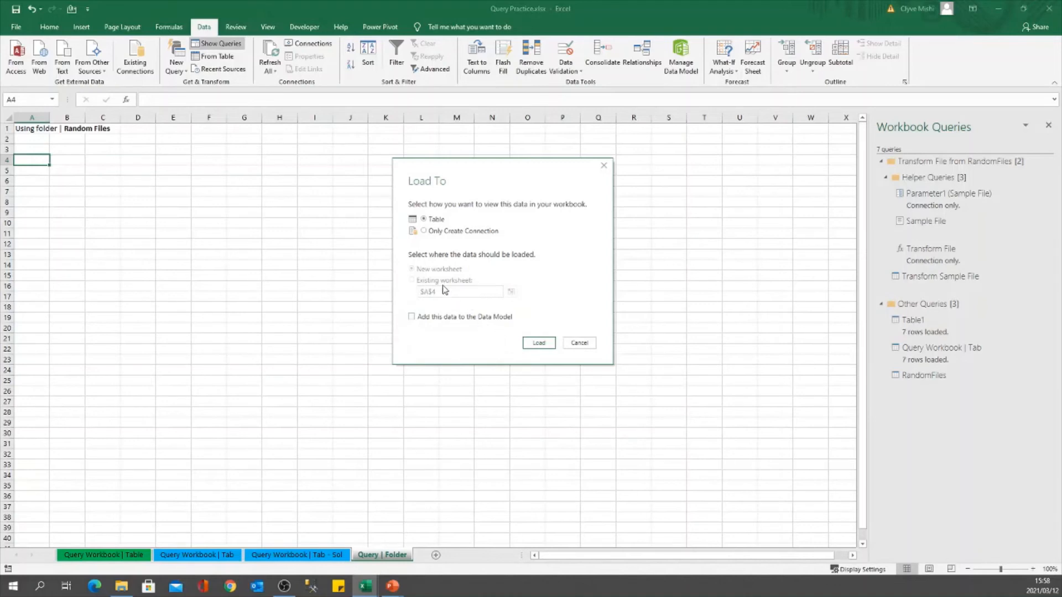
left_click(539, 343)
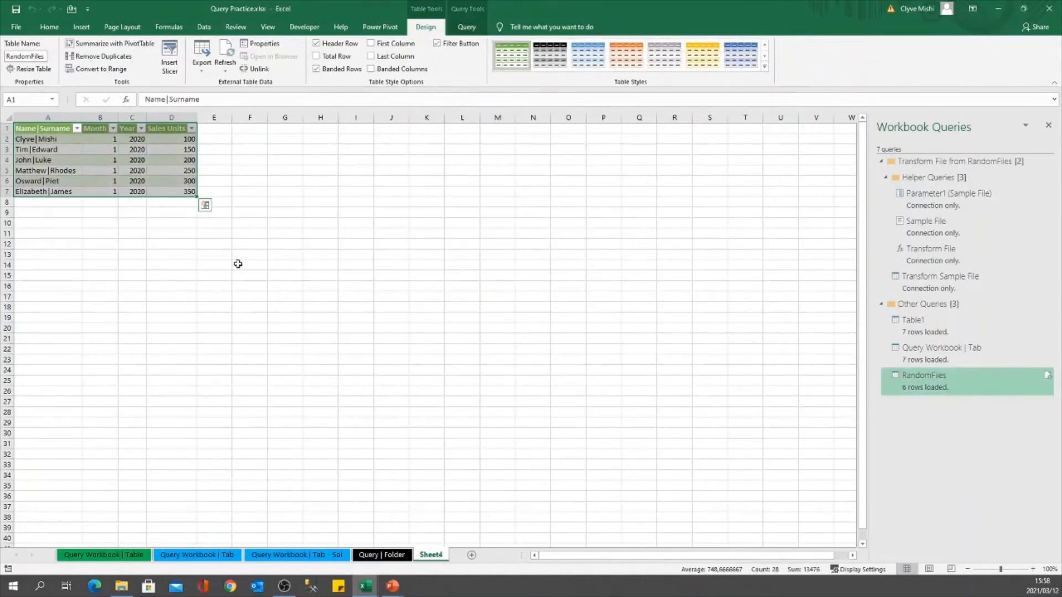
Move the whole loaded RandomFiles table from Sheet4 to cell A4 on the Query | Folder sheet
left_click(37, 119)
left_click(37, 129)
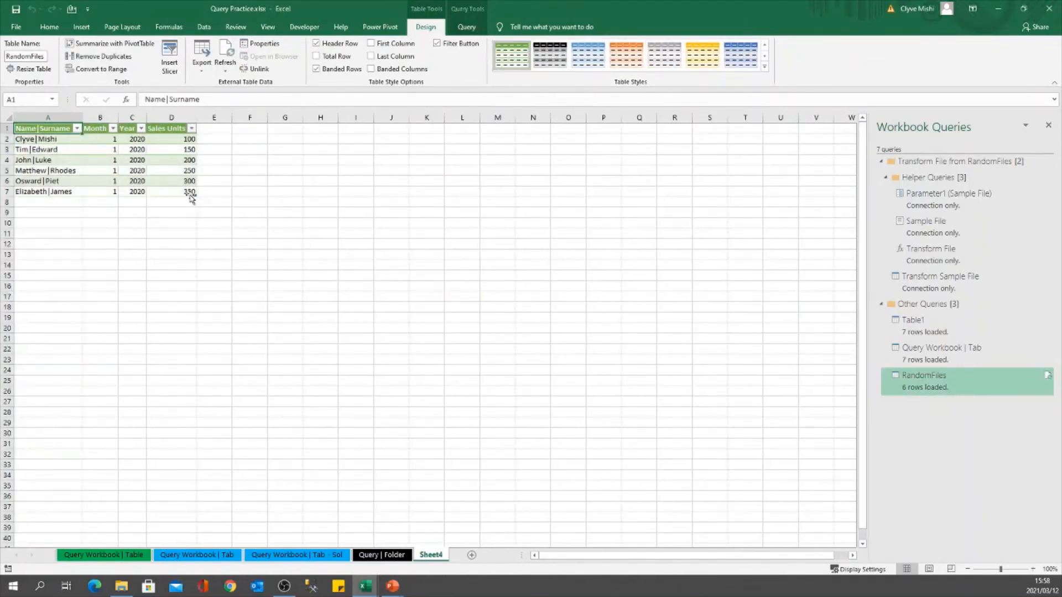
left_click_drag(190, 194, 46, 122)
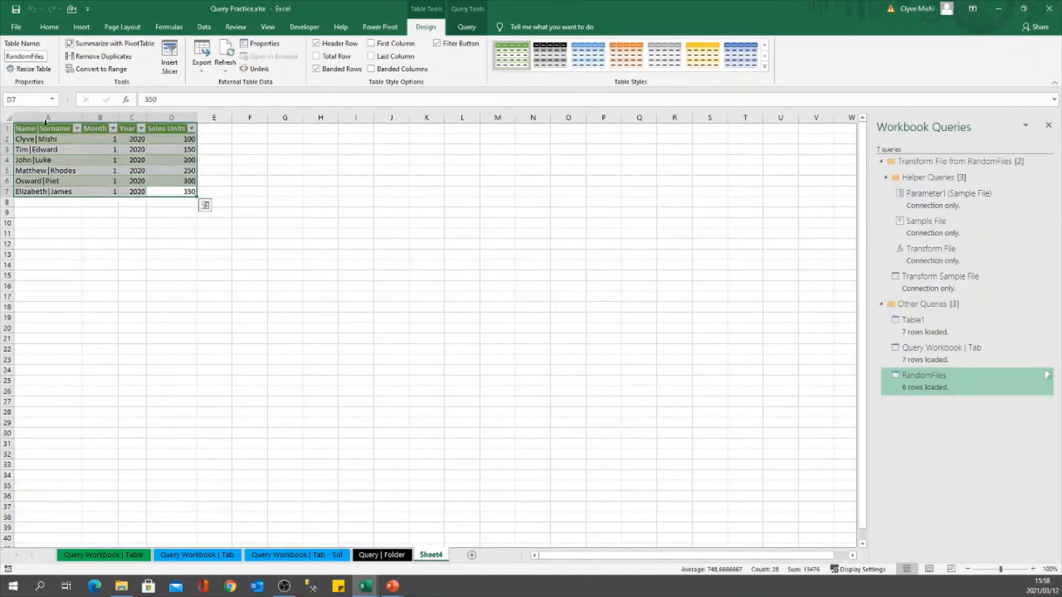
key("ctrl+c")
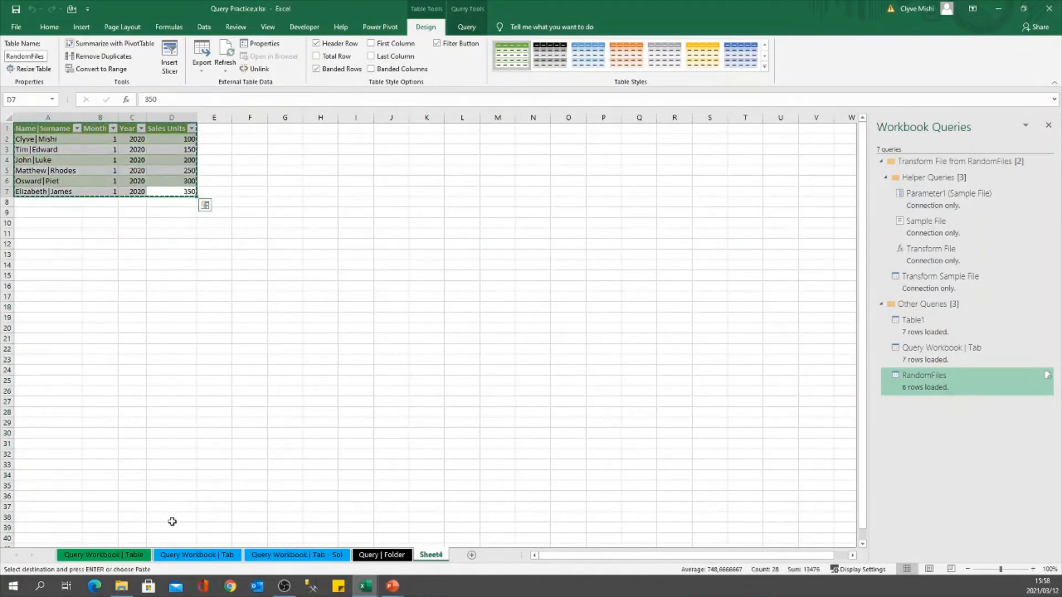
left_click(383, 554)
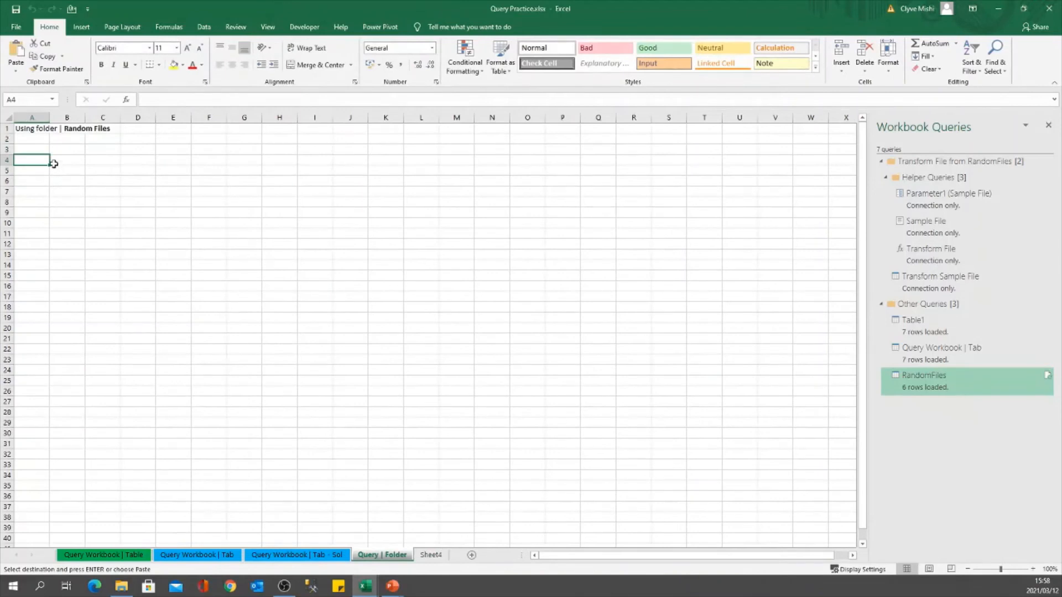
key("Return")
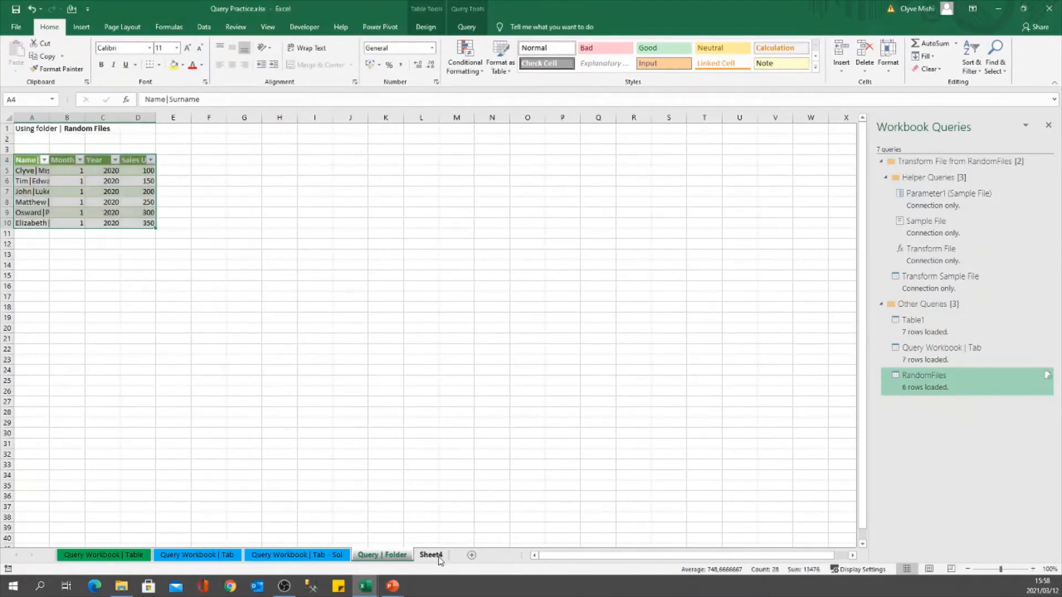
Delete the emptied Sheet4 from the workbook
right_click(434, 557)
left_click(468, 446)
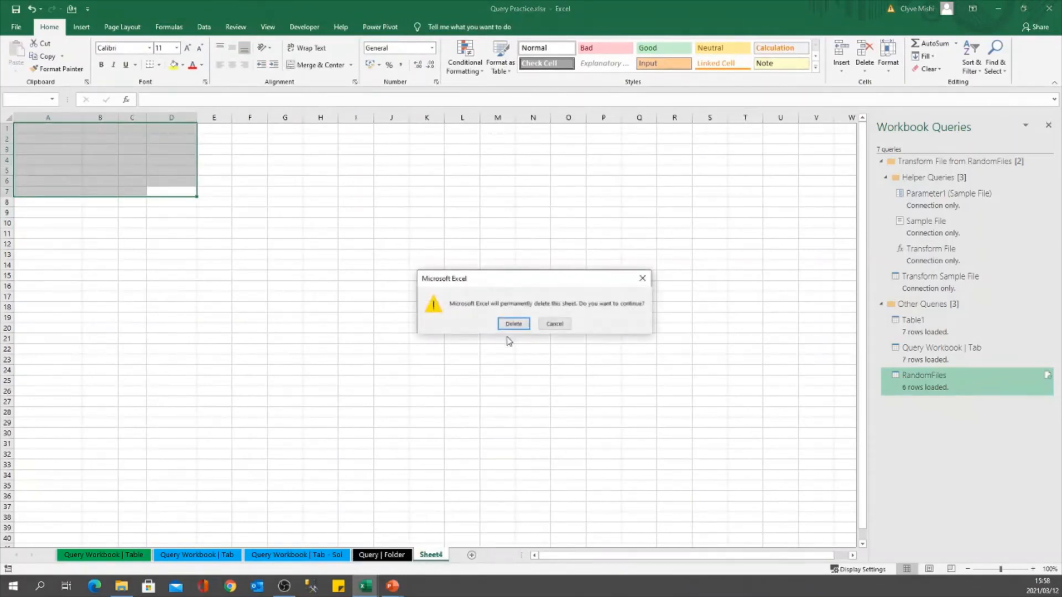
left_click(514, 324)
Refresh the moved RandomFiles table on the Query | Folder sheet
left_click(95, 191)
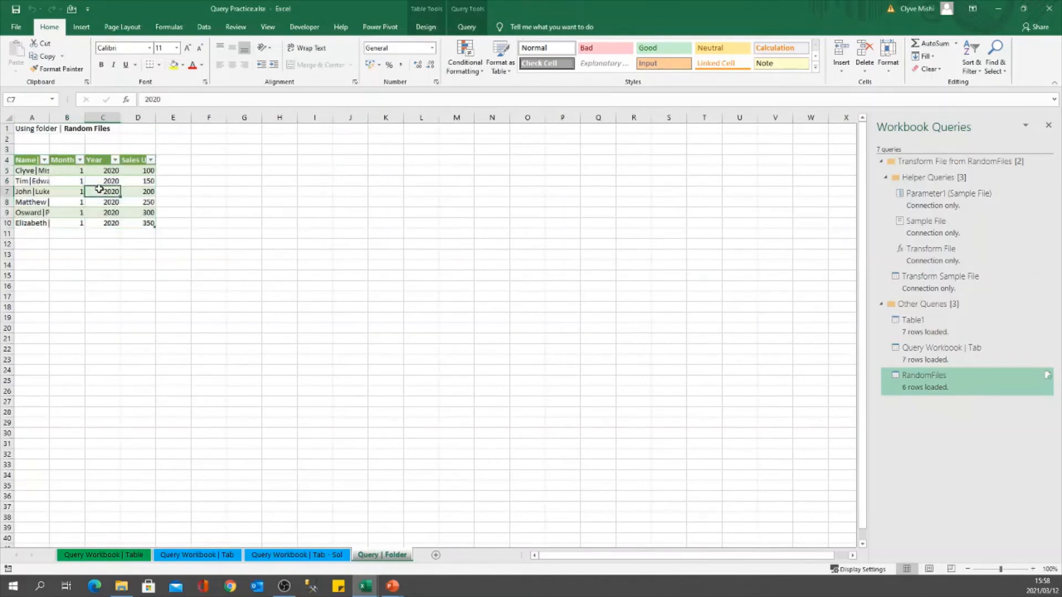
right_click(95, 191)
left_click(134, 281)
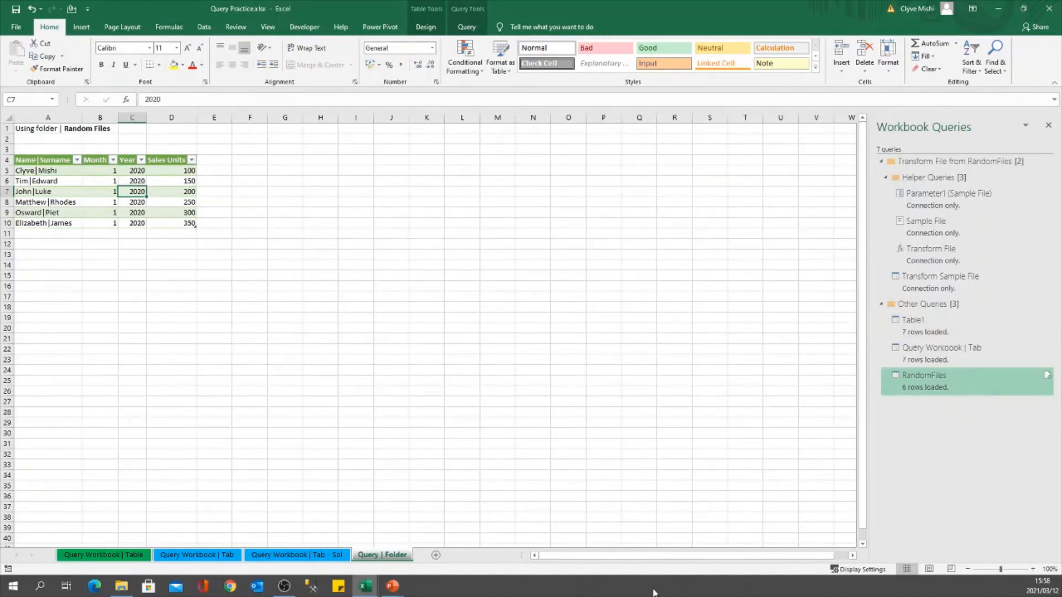
Switch to File Explorer and transfer Feb.xlsx from the Un-used Files folder into the RandomFiles folder
left_click(121, 586)
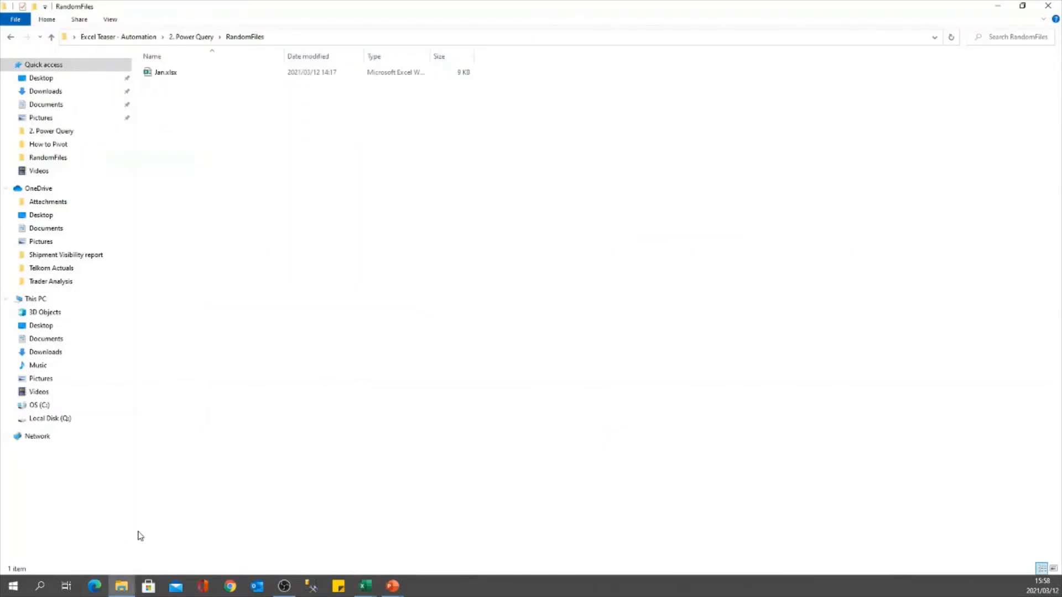
left_click(195, 38)
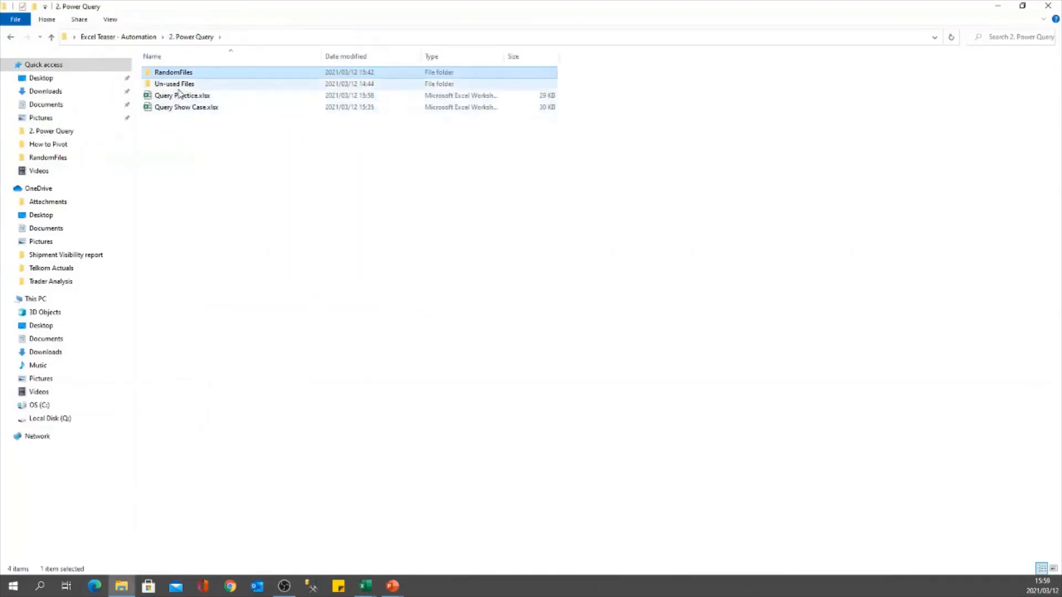
double_click(188, 87)
left_click(169, 72)
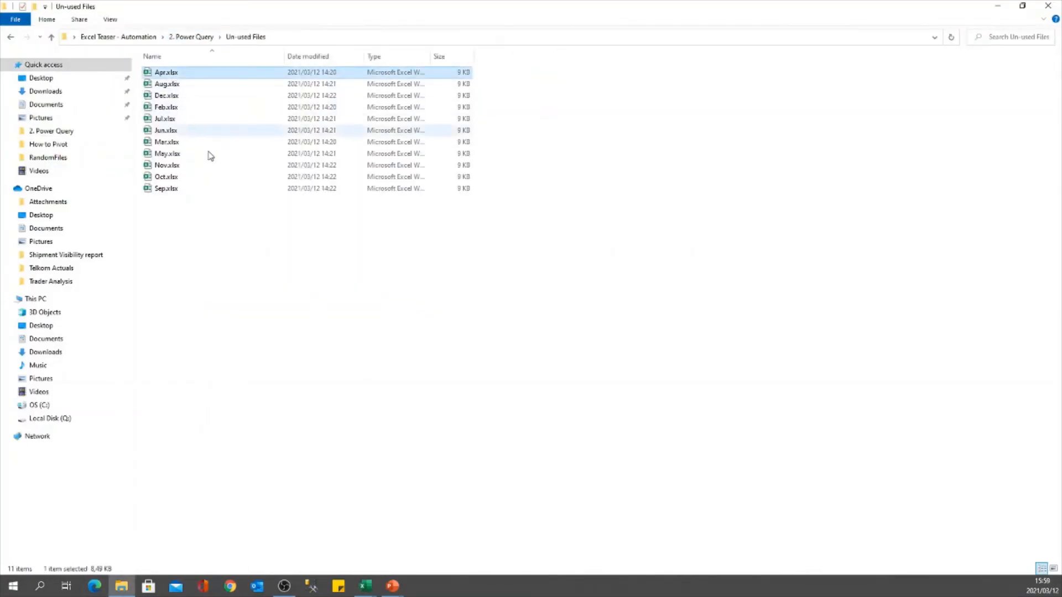
left_click(174, 108)
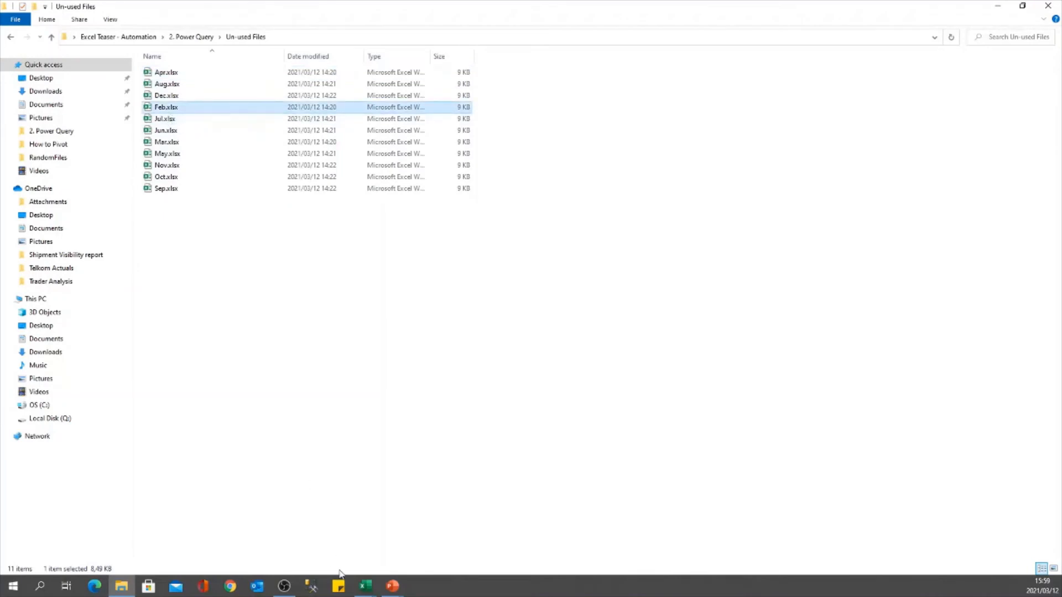
left_click(187, 38)
double_click(166, 73)
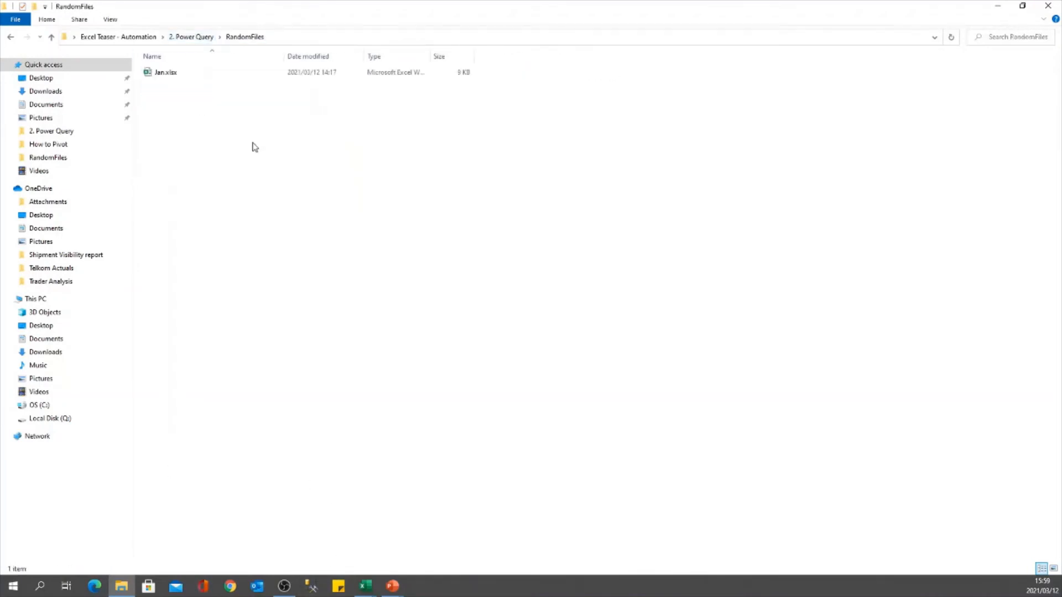
key("ctrl+v")
Return to the Query Practice workbook in Excel and refresh the RandomFiles table to pull in the February file
left_click(366, 586)
left_click(411, 522)
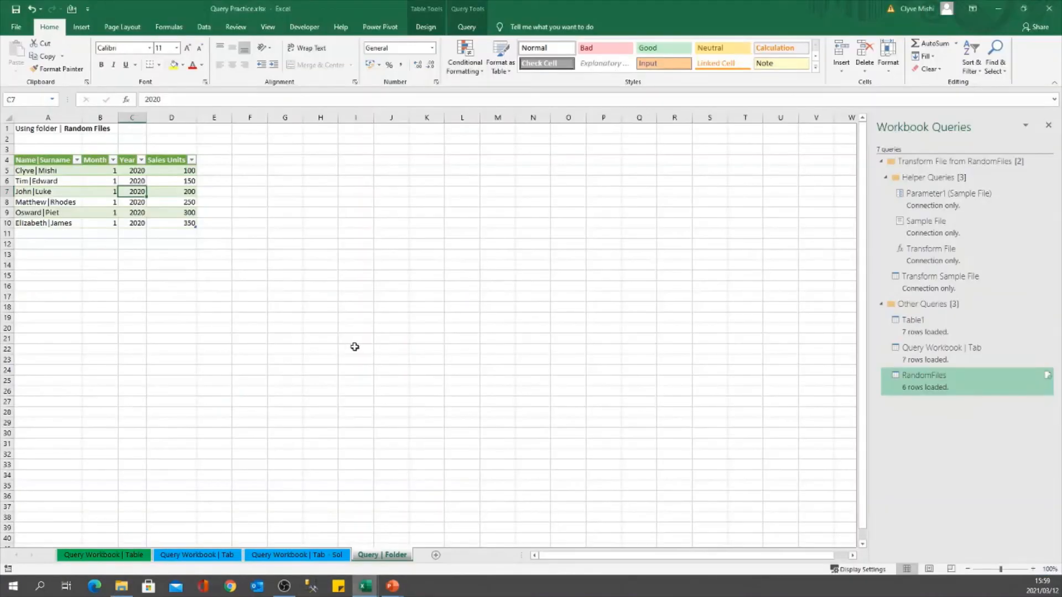
right_click(140, 208)
left_click(199, 287)
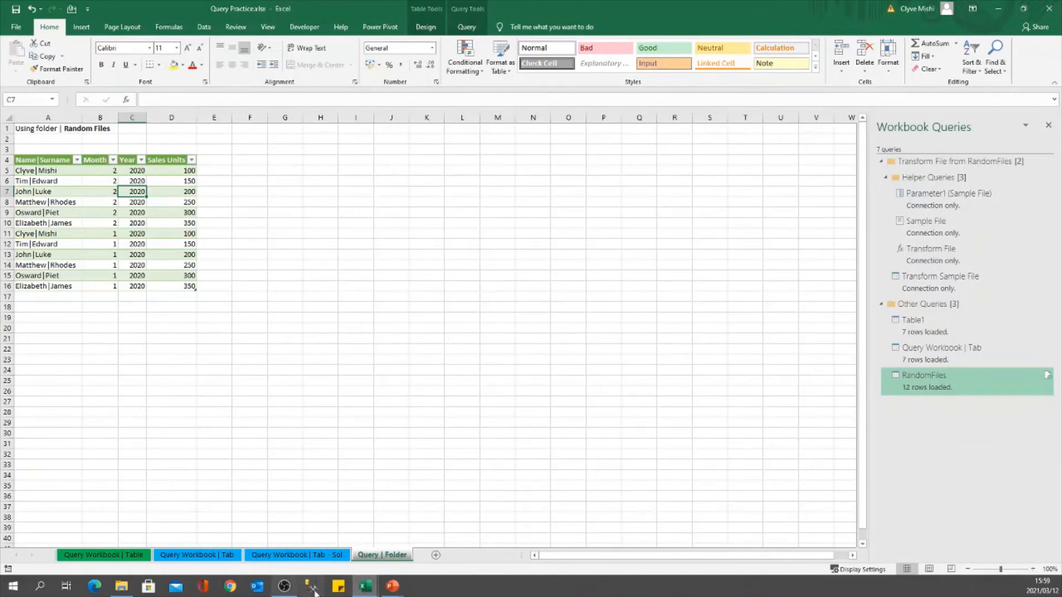
mouse_move(133, 591)
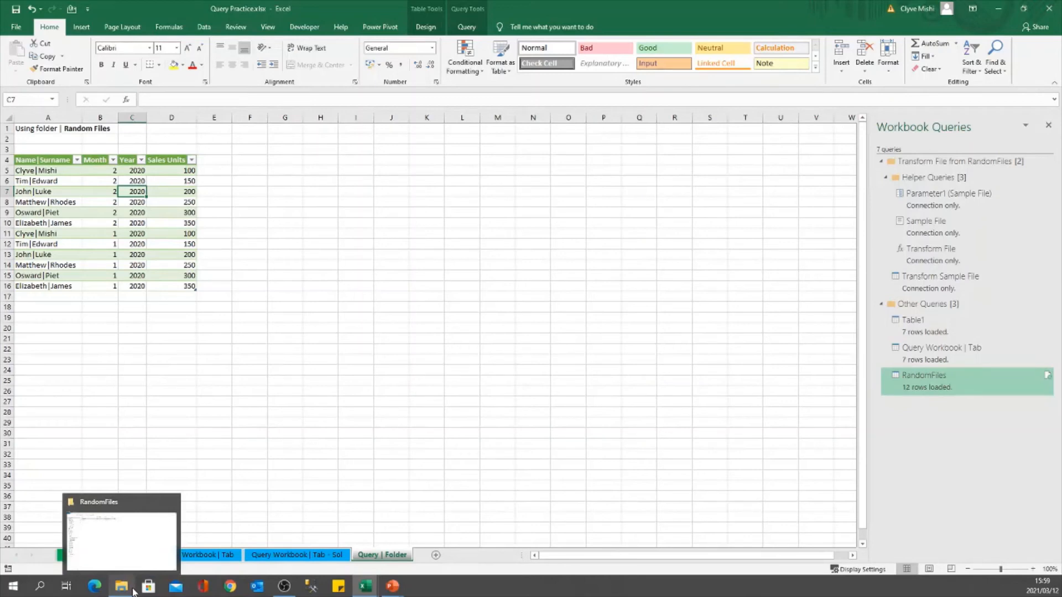
Switch to File Explorer and copy all files from Un-used Files into the RandomFiles folder, skipping the duplicate Feb.xlsx
left_click(133, 592)
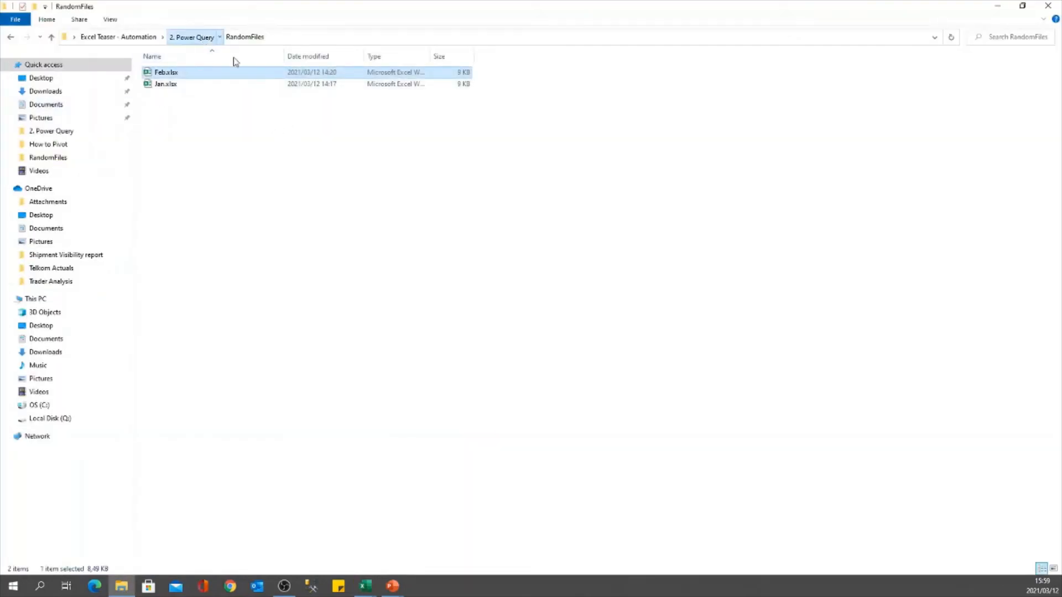
left_click(192, 37)
double_click(177, 83)
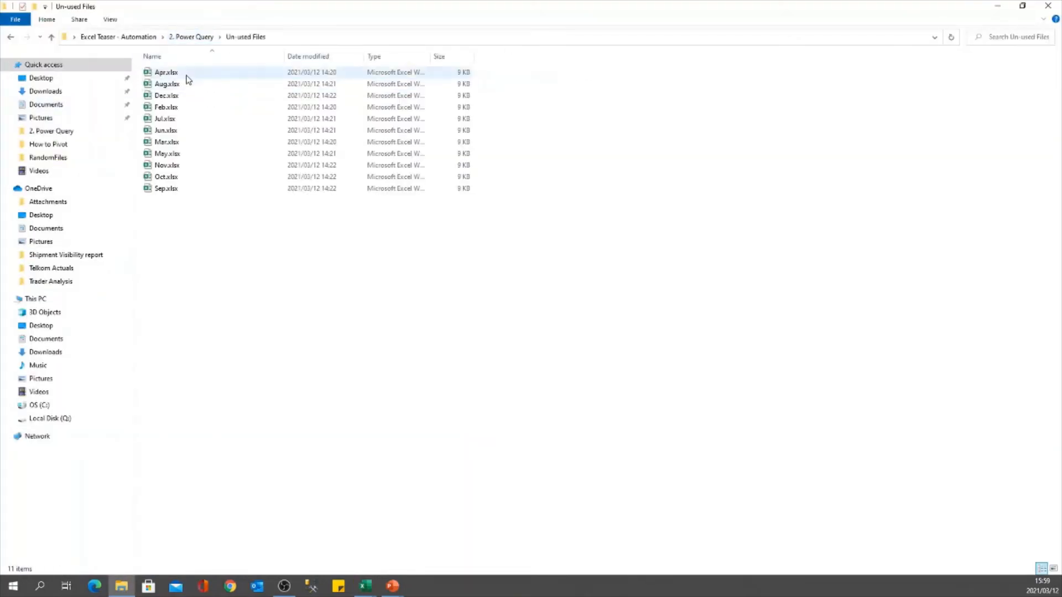
left_click(187, 77)
left_click(190, 189, "shift")
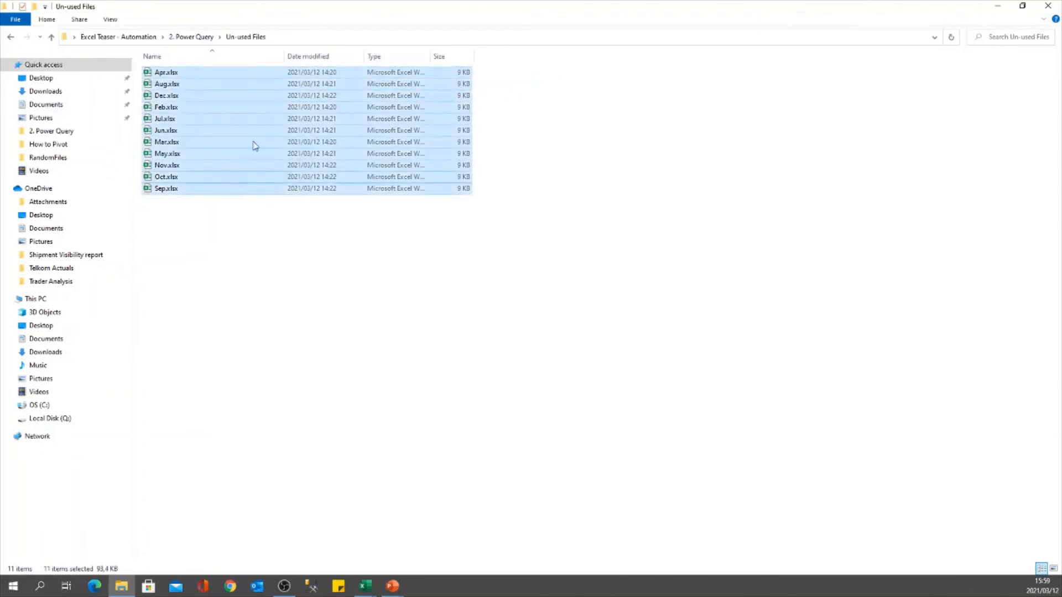
left_click(205, 37)
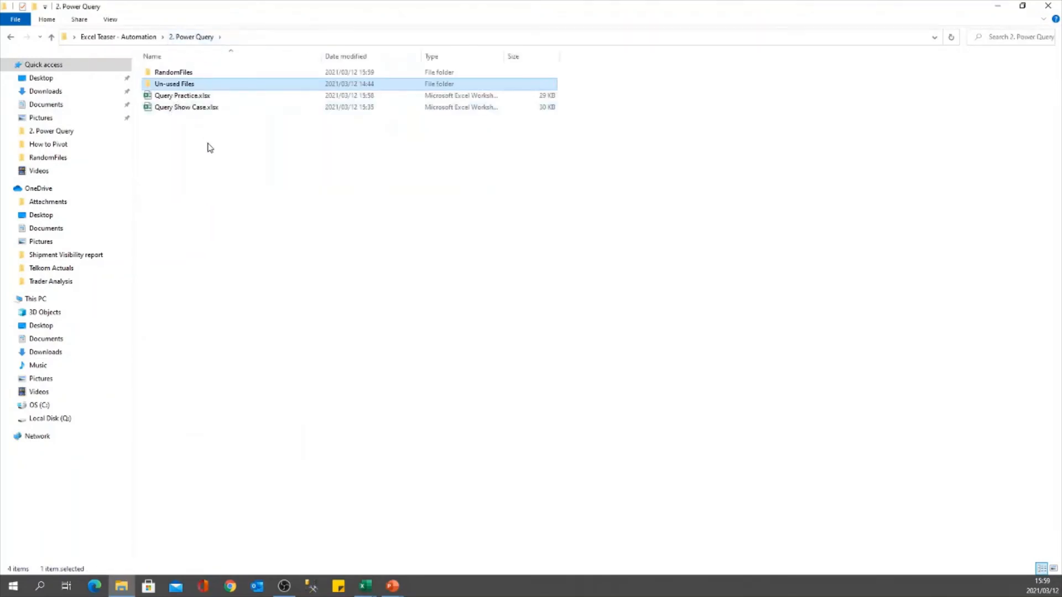
left_click(177, 73)
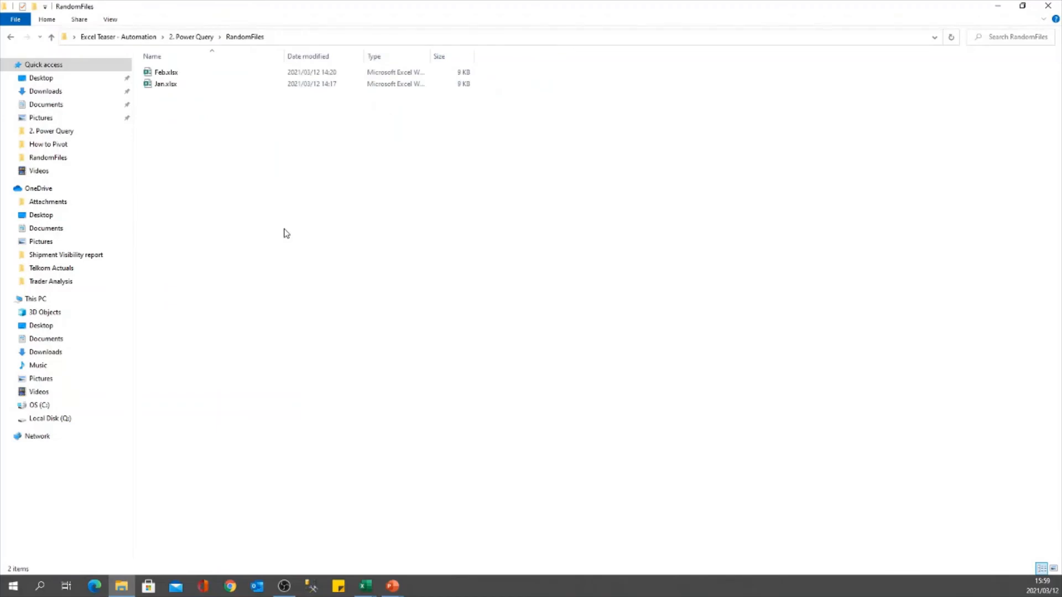
key("ctrl+v")
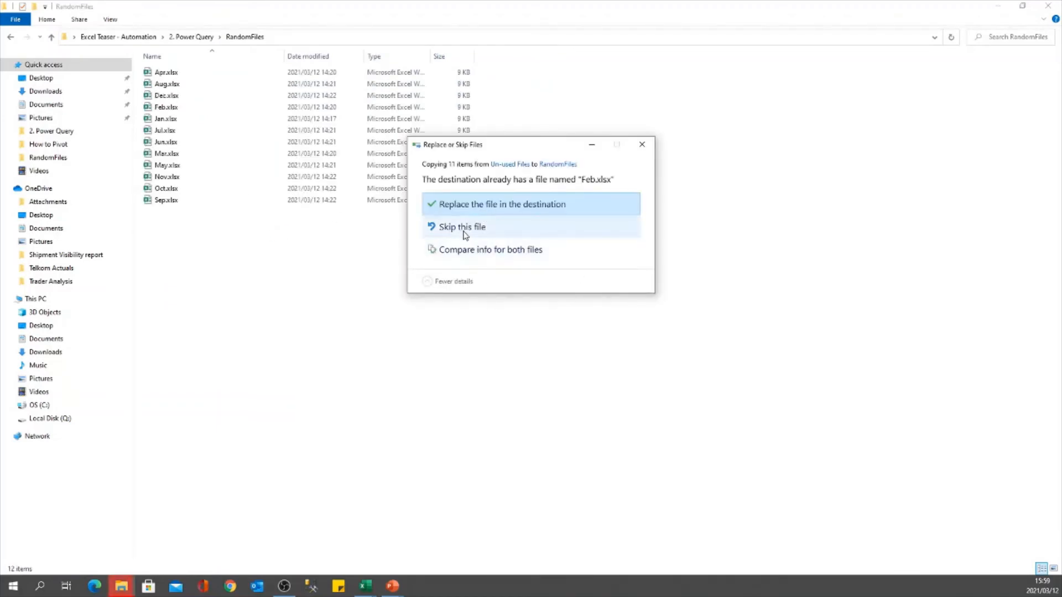
left_click(468, 233)
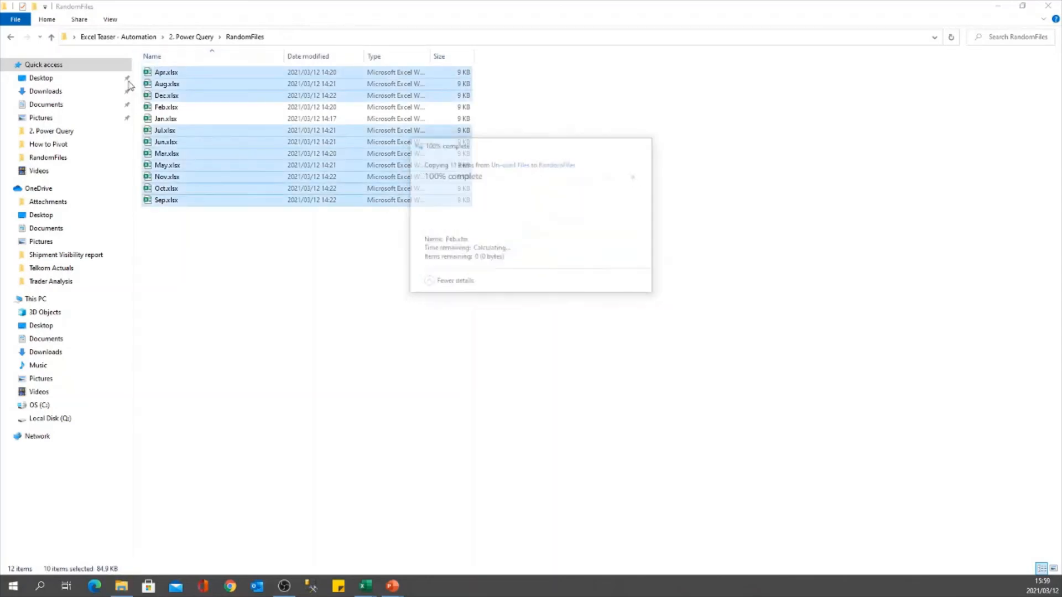
Return to the Query Practice workbook in Excel and refresh the RandomFiles table to load the newly copied monthly files
left_click(367, 588)
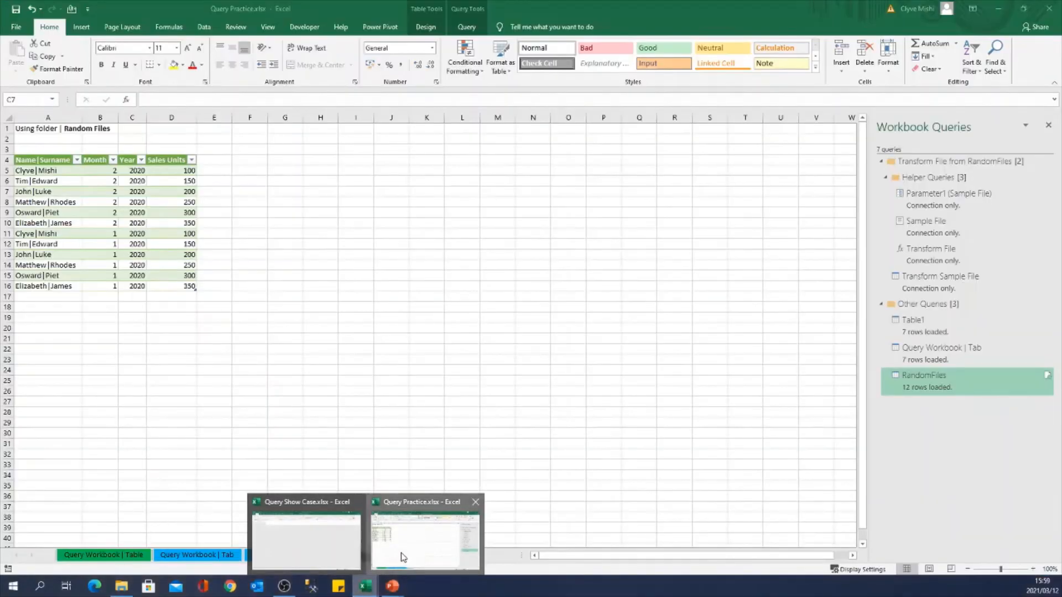
left_click(400, 550)
left_click(294, 255)
left_click(89, 212)
right_click(89, 213)
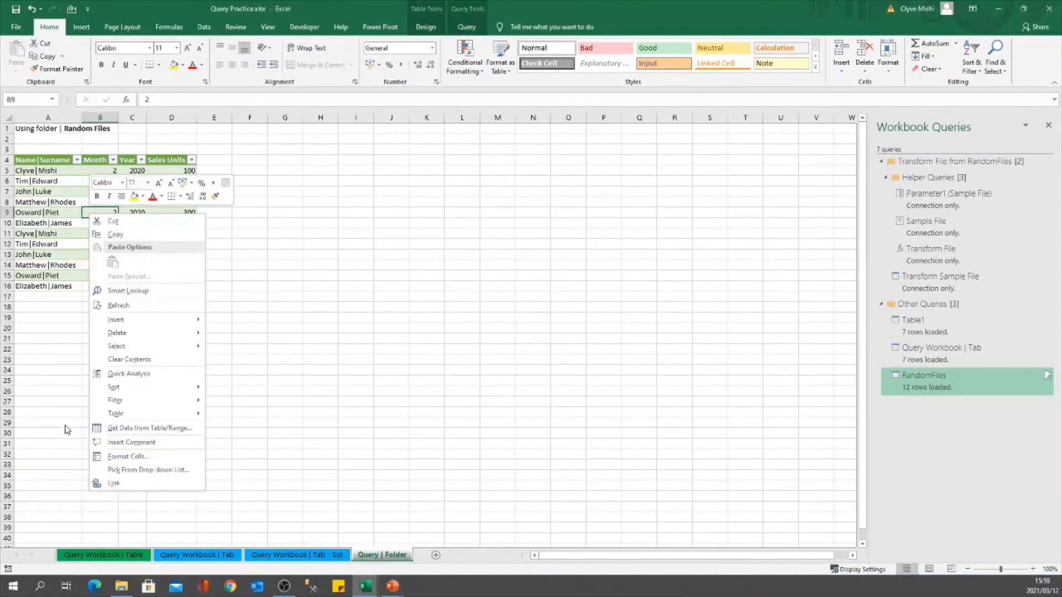
key("Escape")
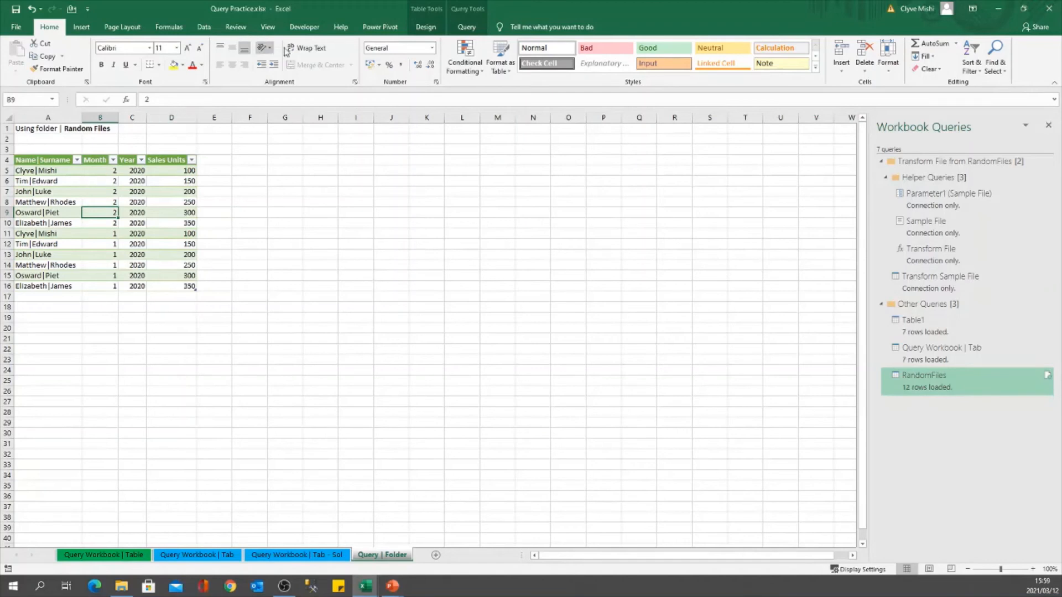
right_click(111, 214)
left_click(150, 303)
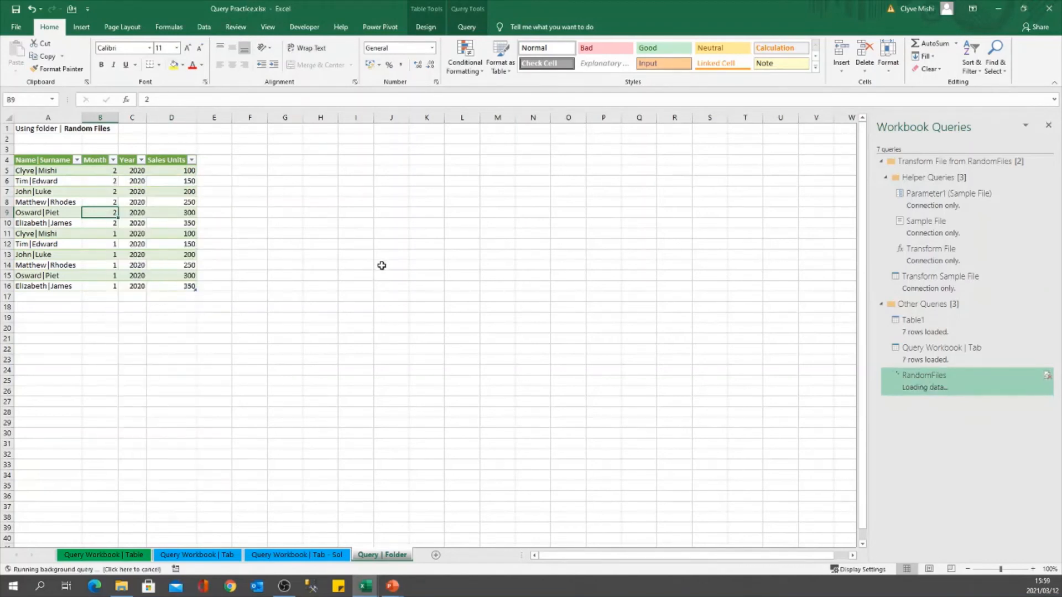
scroll(112, 212, "down", 1)
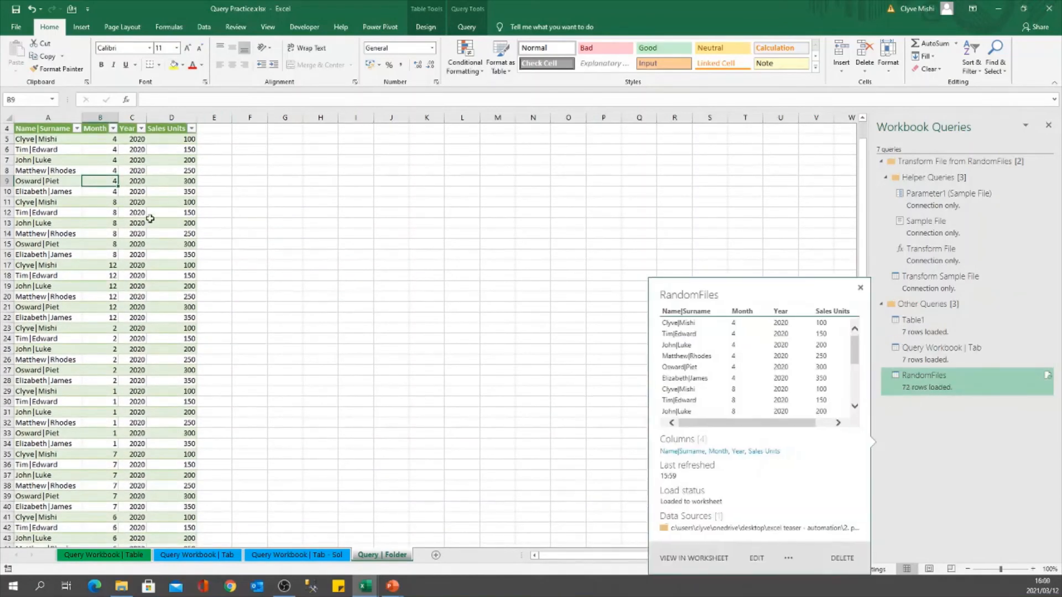
left_click_drag(260, 225, 327, 233)
scroll(188, 244, "down", 10)
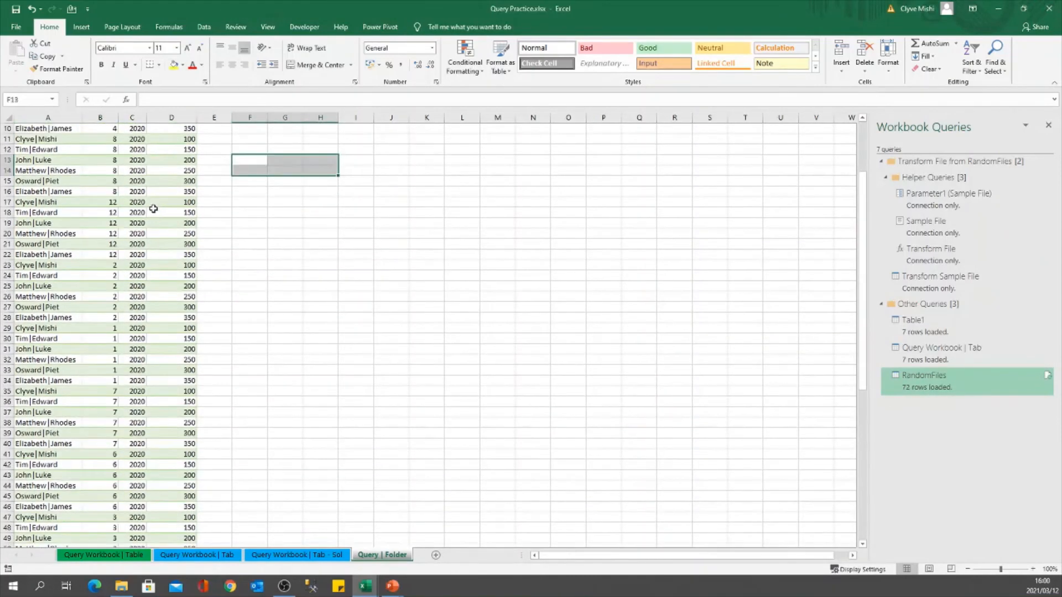
scroll(141, 327, "up", 11)
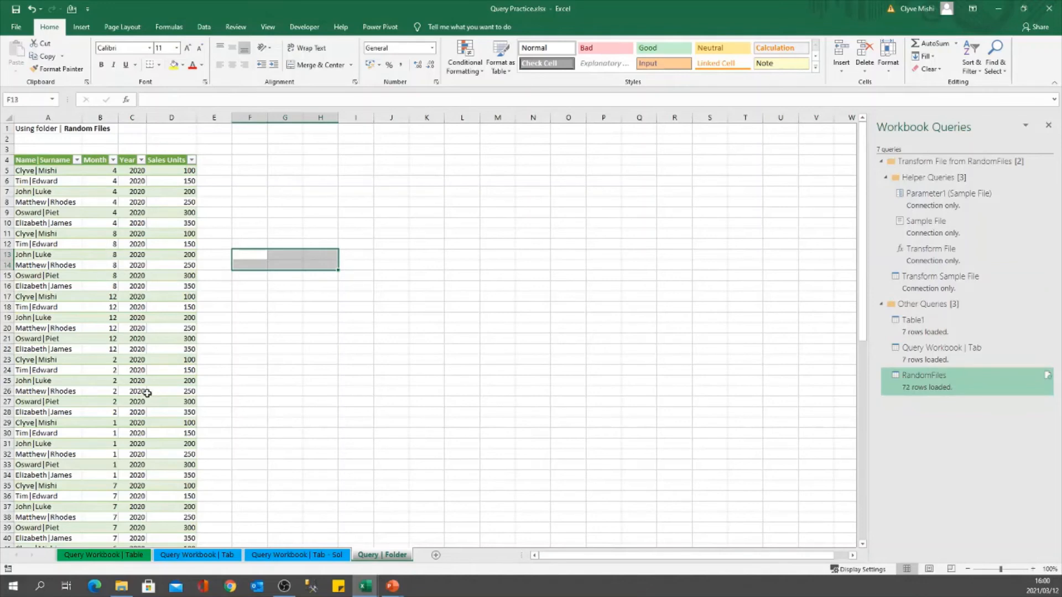
Sort the RandomFiles table by Month from smallest to largest
scroll(97, 236, "down", 5)
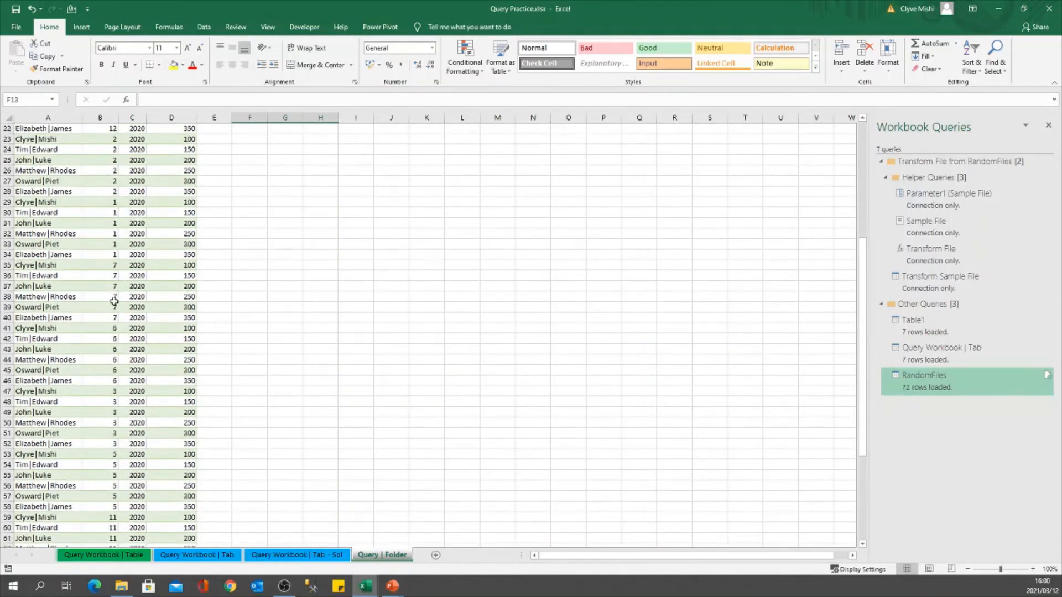
scroll(116, 354, "up", 5)
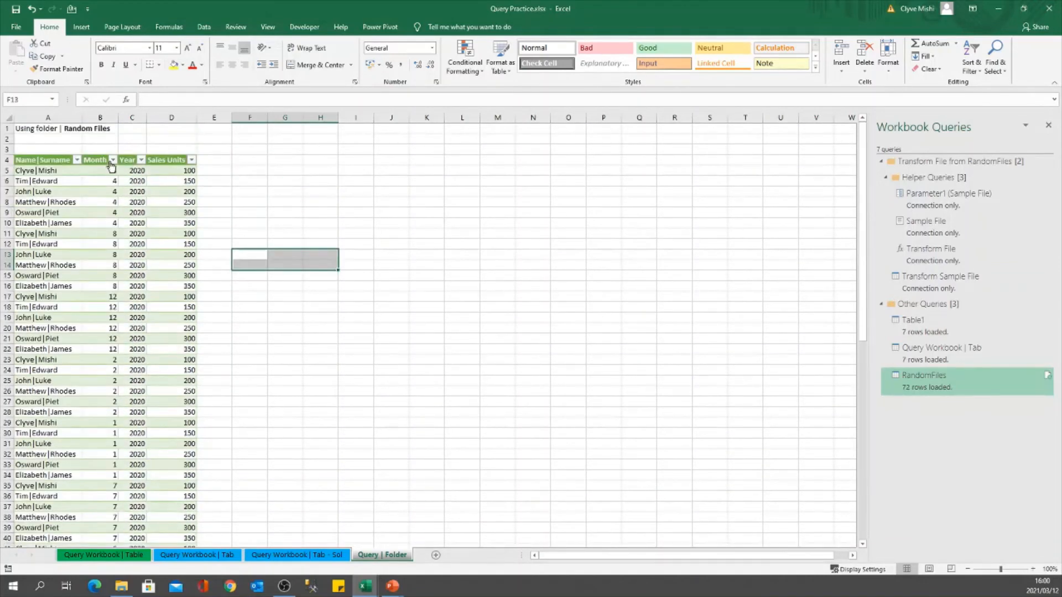
left_click(113, 160)
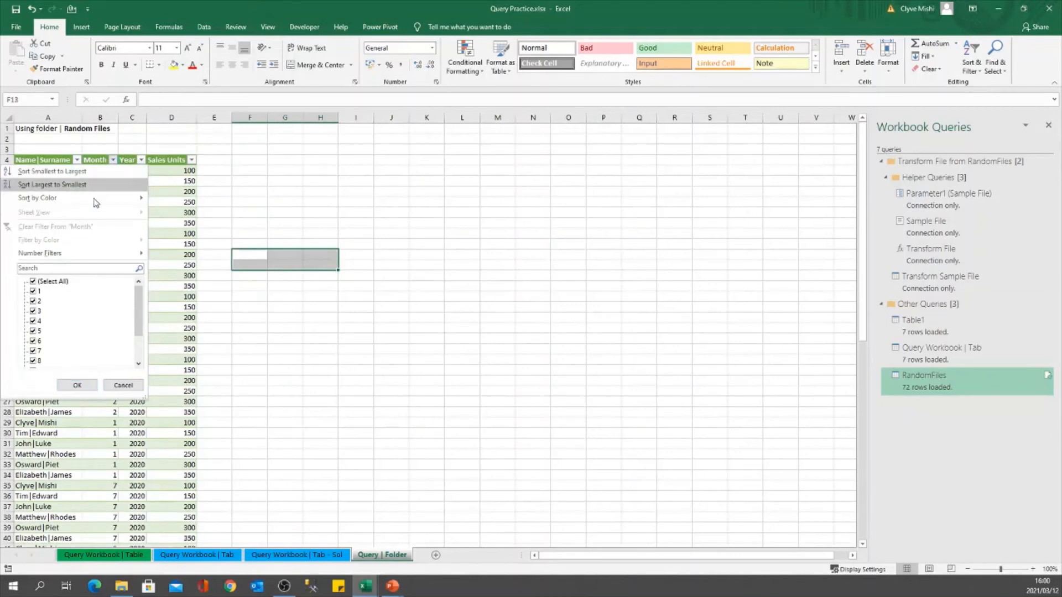
left_click(51, 172)
Look through the sorted RandomFiles table down to its last rows to check which months are included
scroll(111, 219, "down", 5)
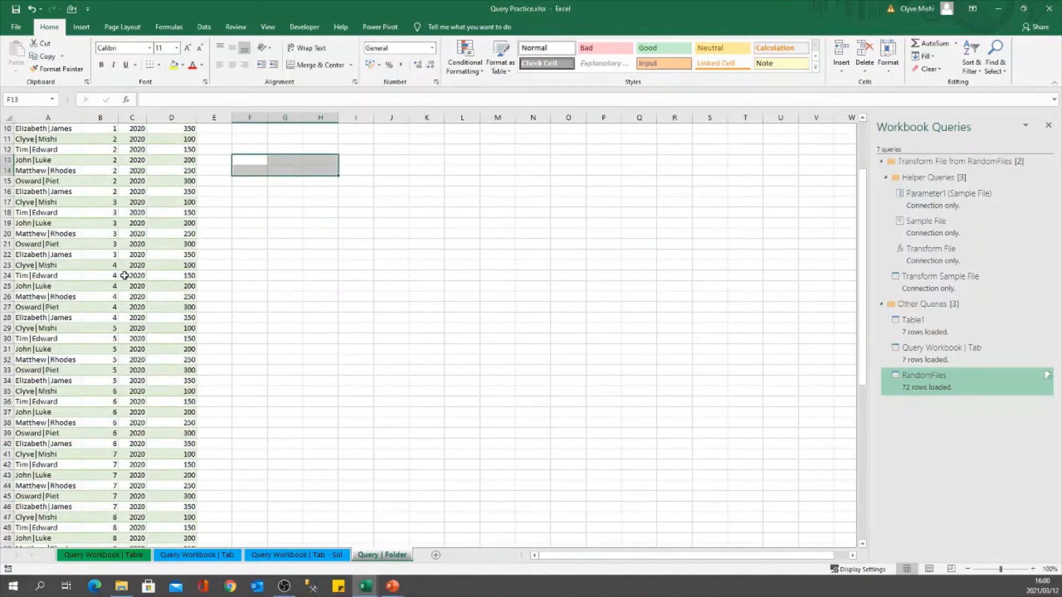
scroll(107, 505, "down", 9)
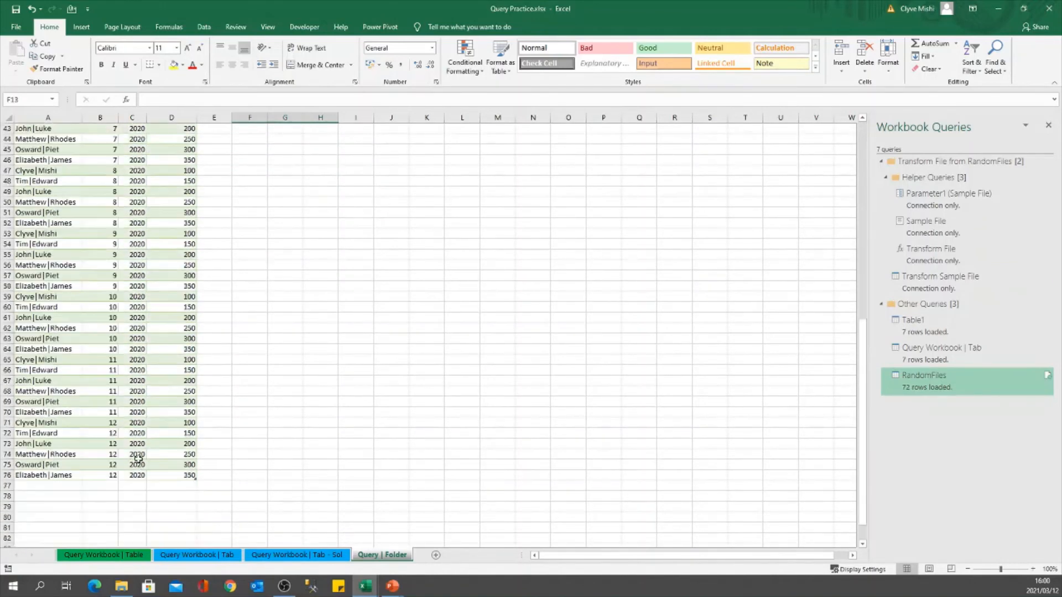
left_click(100, 454)
left_click(259, 401)
left_click(183, 360)
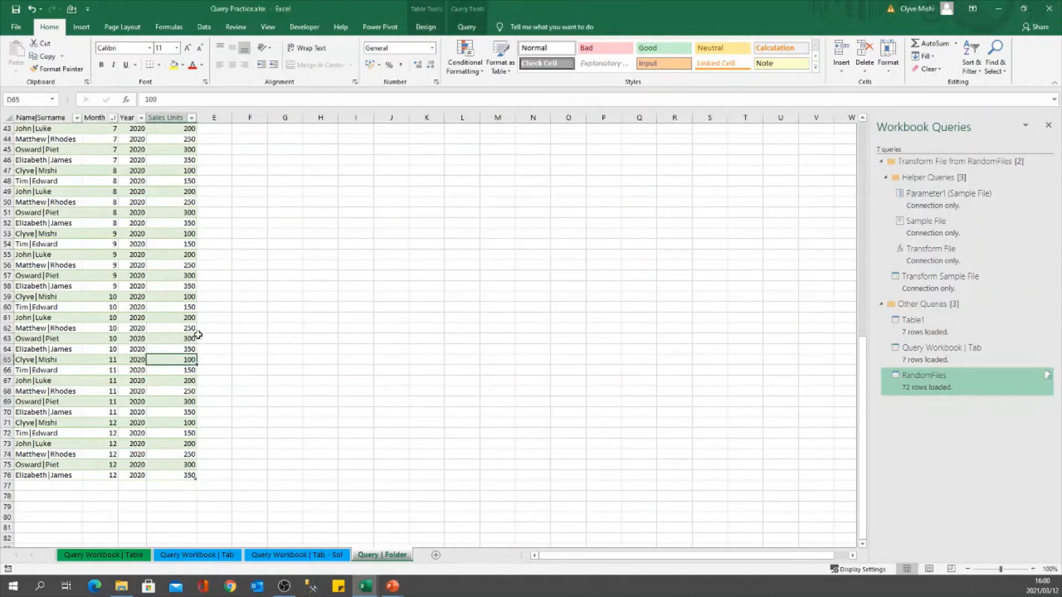
scroll(166, 365, "up", 4)
scroll(122, 326, "up", 10)
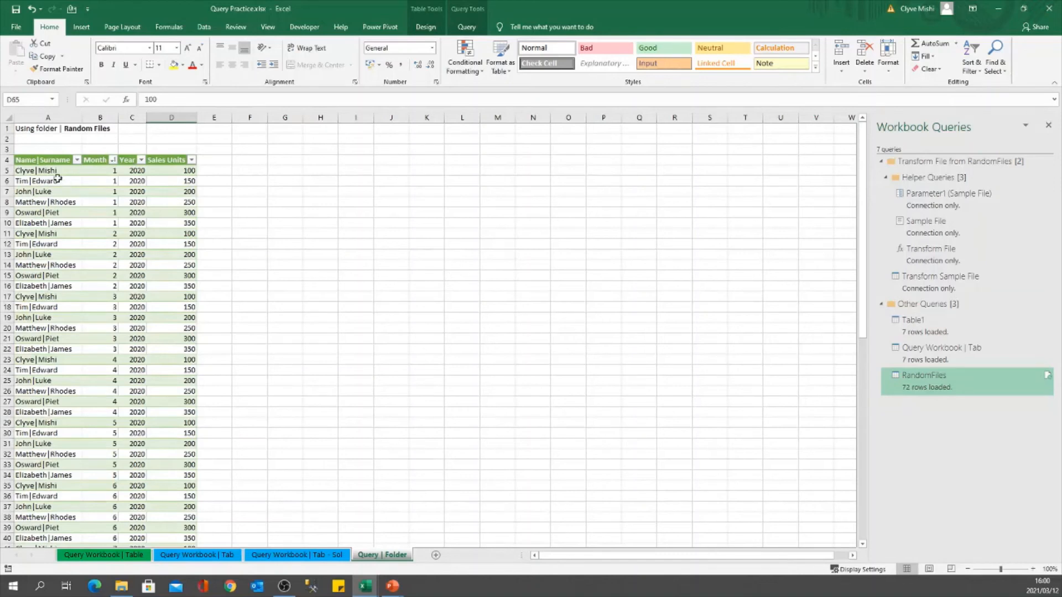
scroll(97, 260, "down", 5)
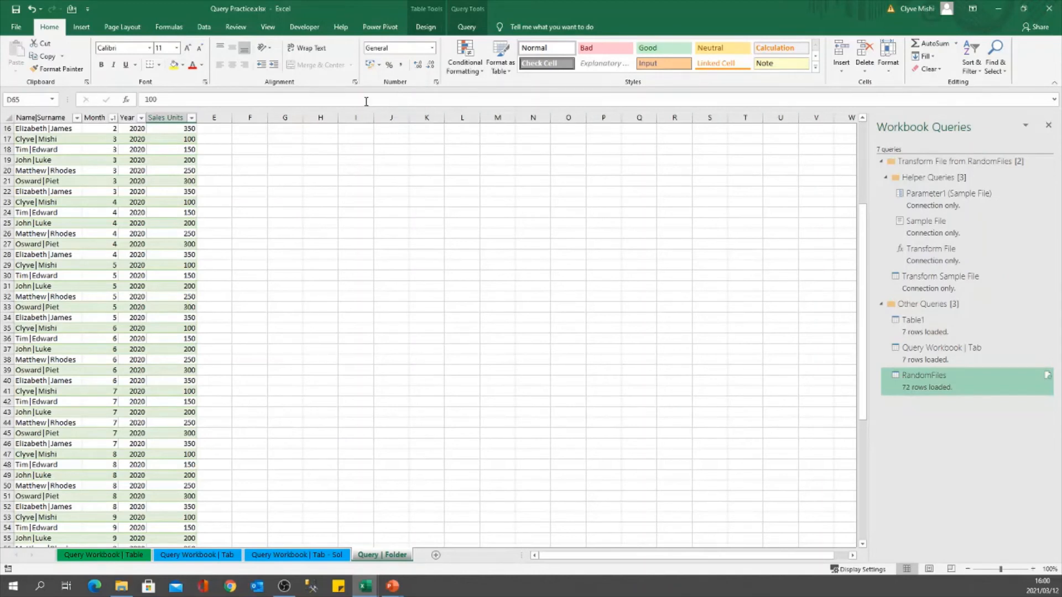
Open the Table1 query in the Power Query Editor and inspect its Changed Type and Merged Columns steps
left_click(425, 26)
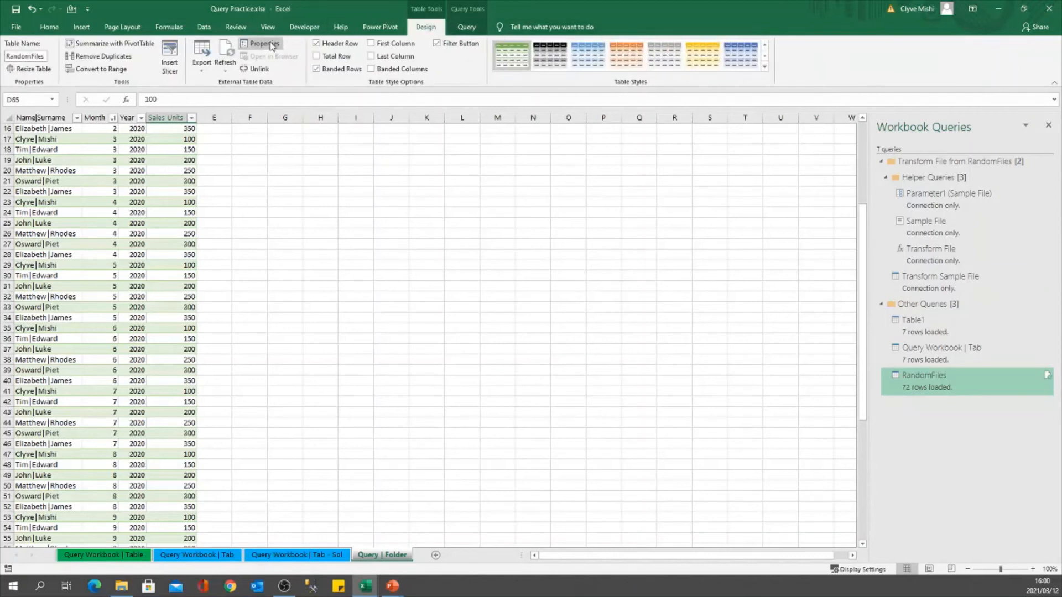
left_click(463, 28)
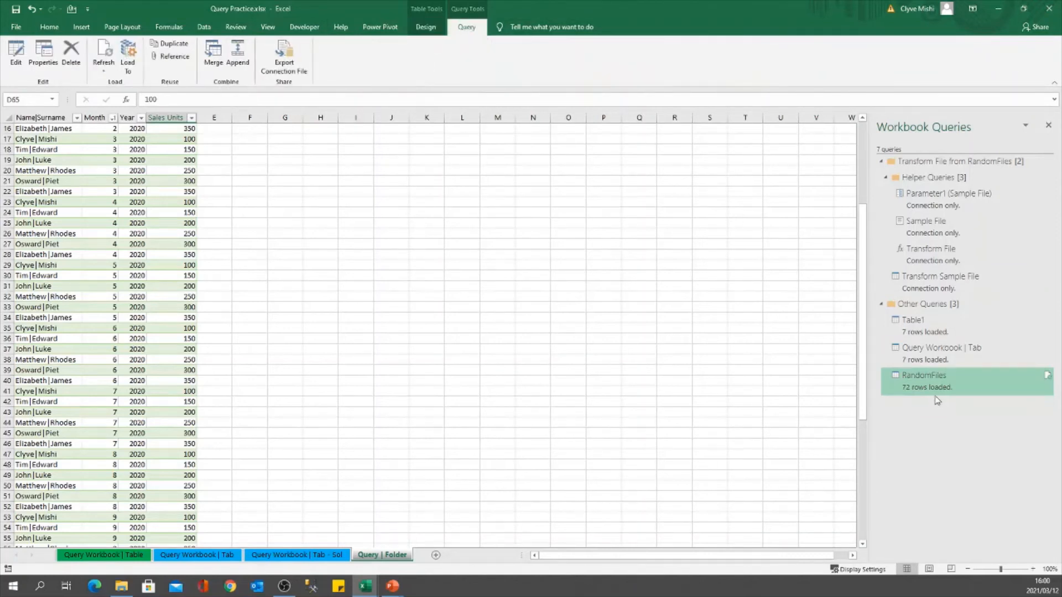
mouse_move(924, 387)
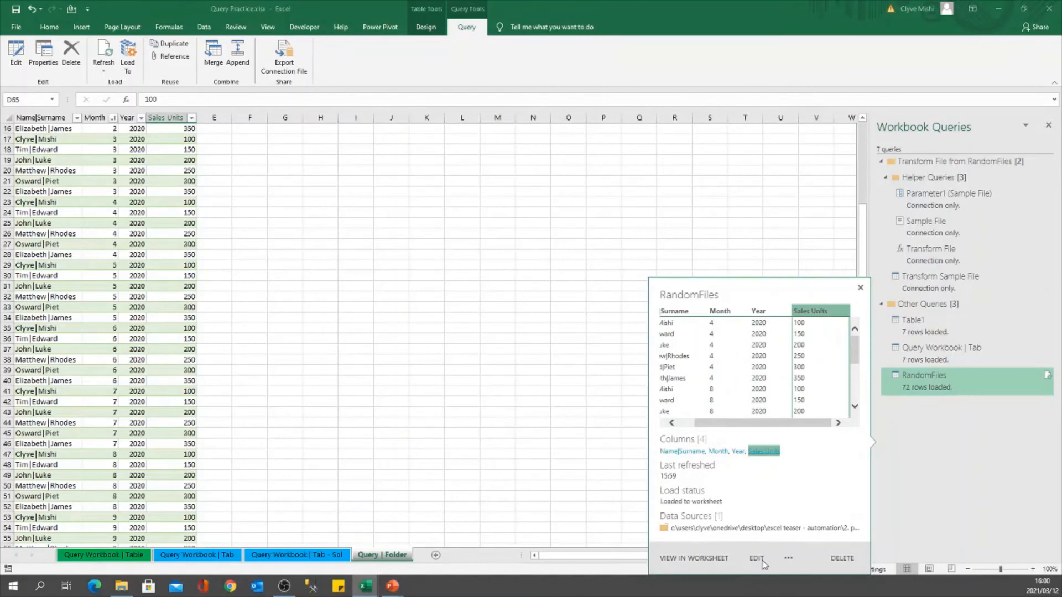
left_click(927, 333)
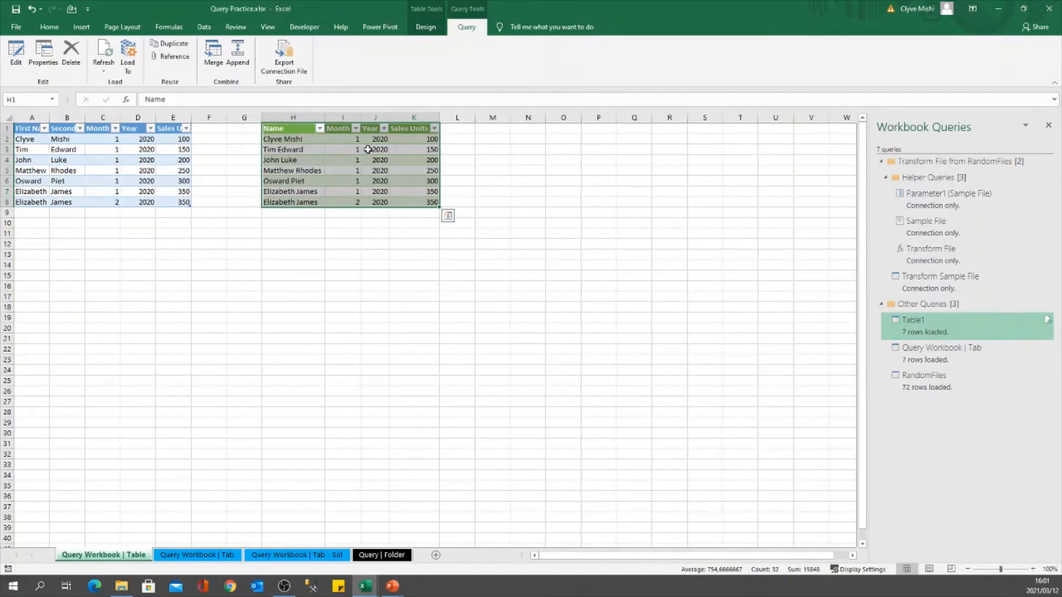
right_click(920, 331)
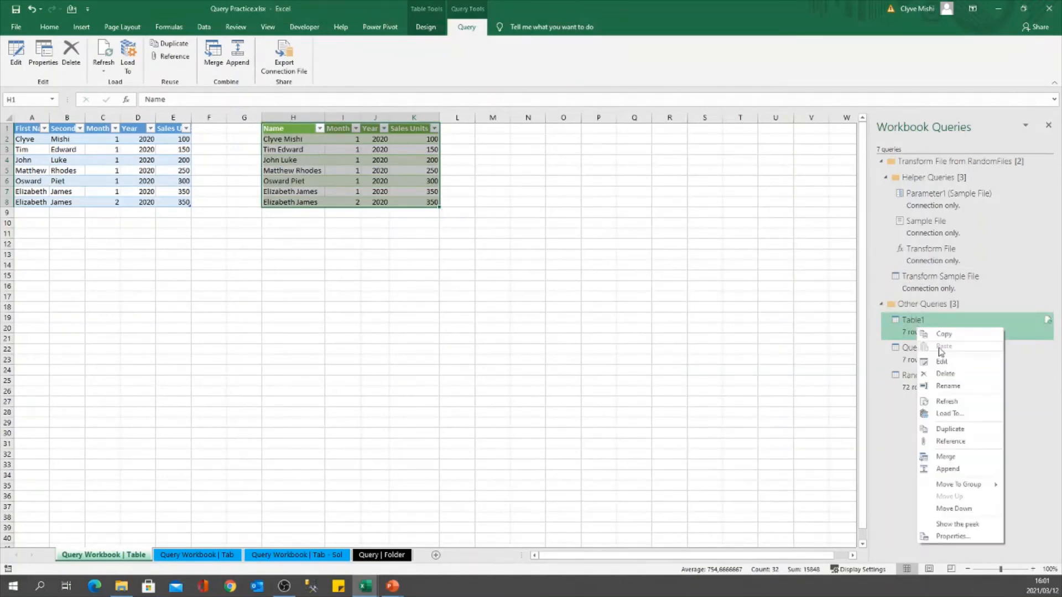
left_click(934, 355)
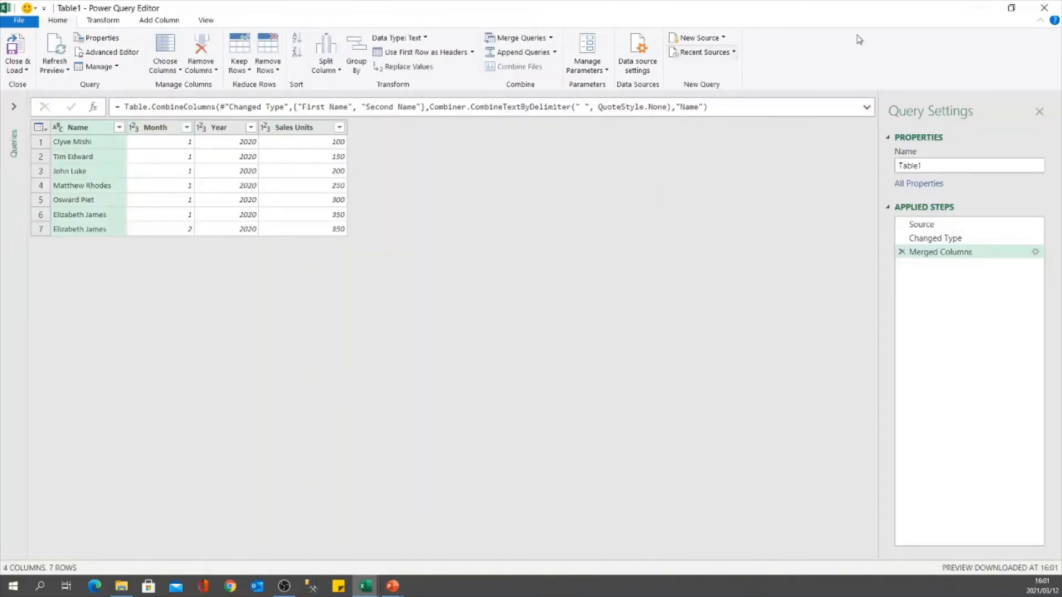
left_click(934, 242)
left_click(943, 253)
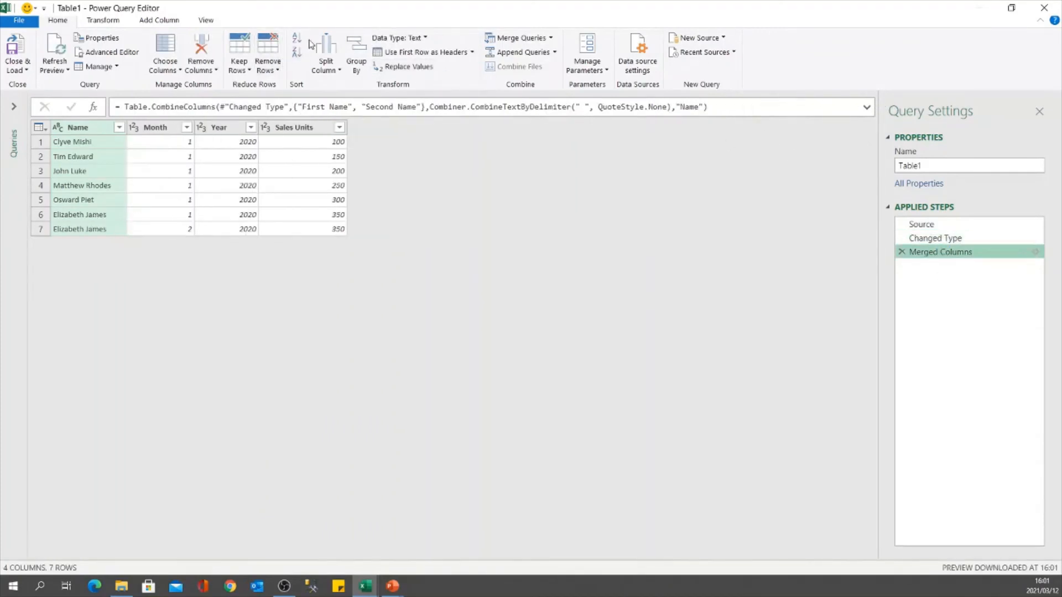
Open Table1's code in the Advanced Editor and examine it, highlighting the full Source line
left_click(130, 52)
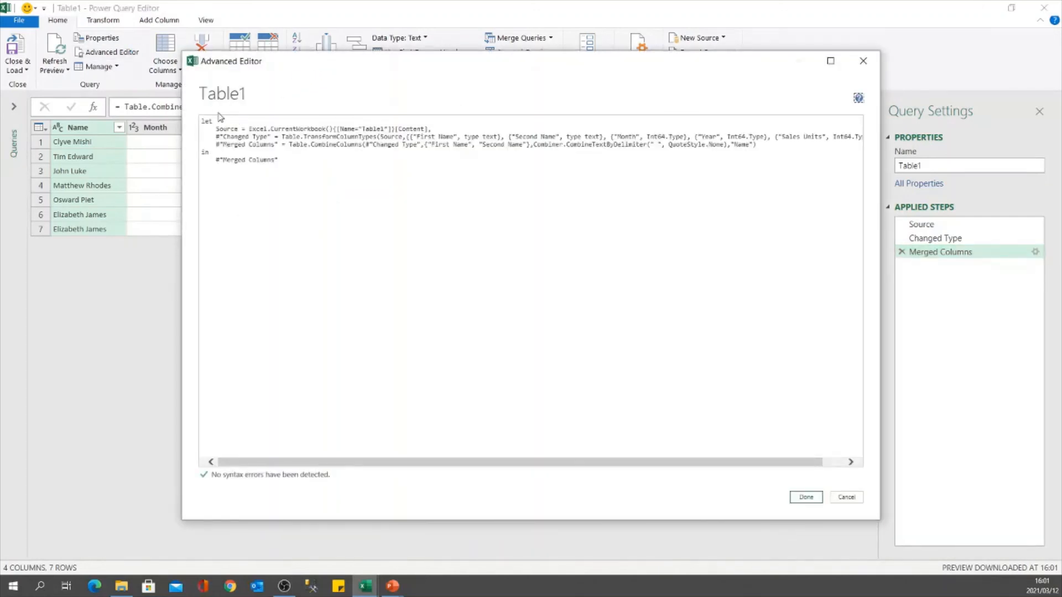
key("ctrl+a")
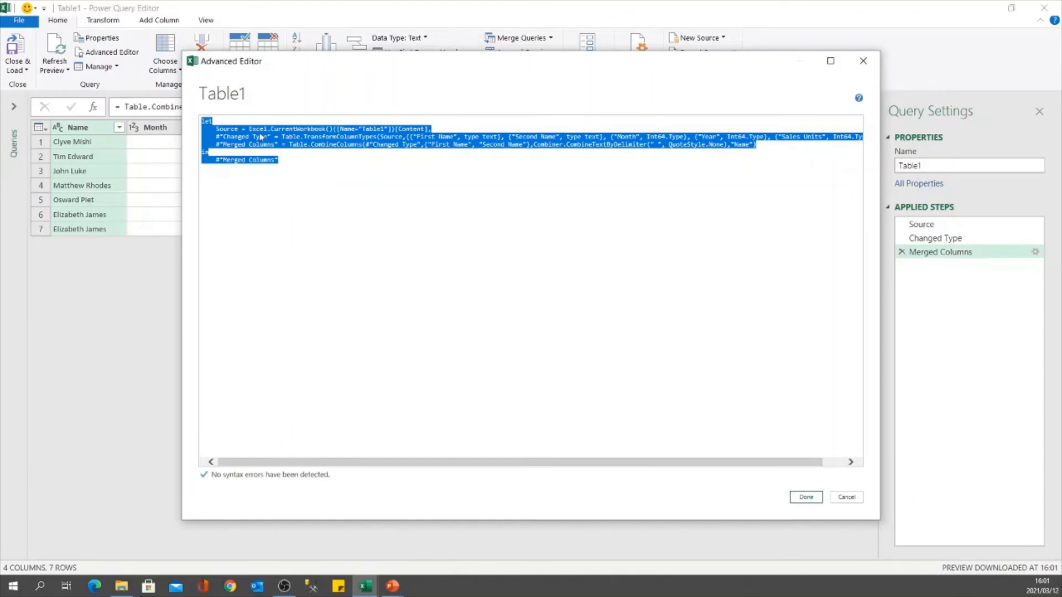
left_click(297, 170)
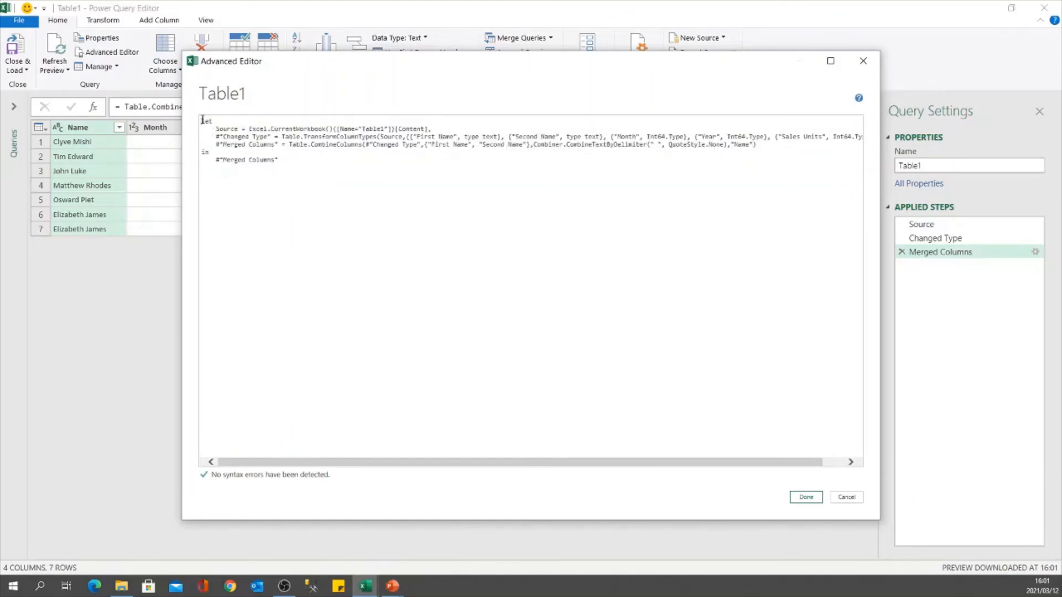
left_click_drag(218, 131, 268, 130)
left_click_drag(377, 136, 436, 140)
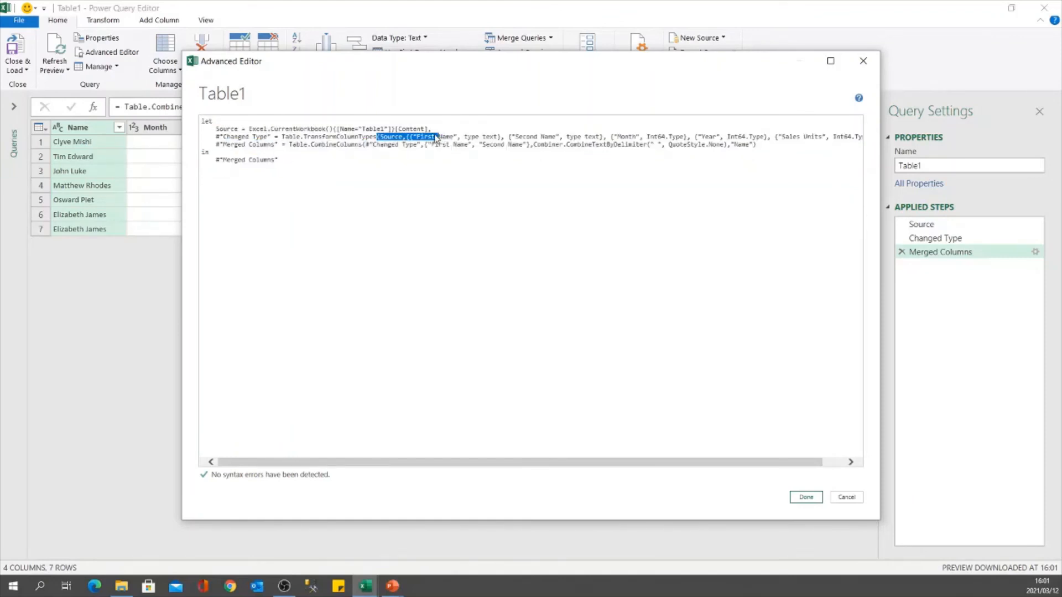
left_click(429, 131)
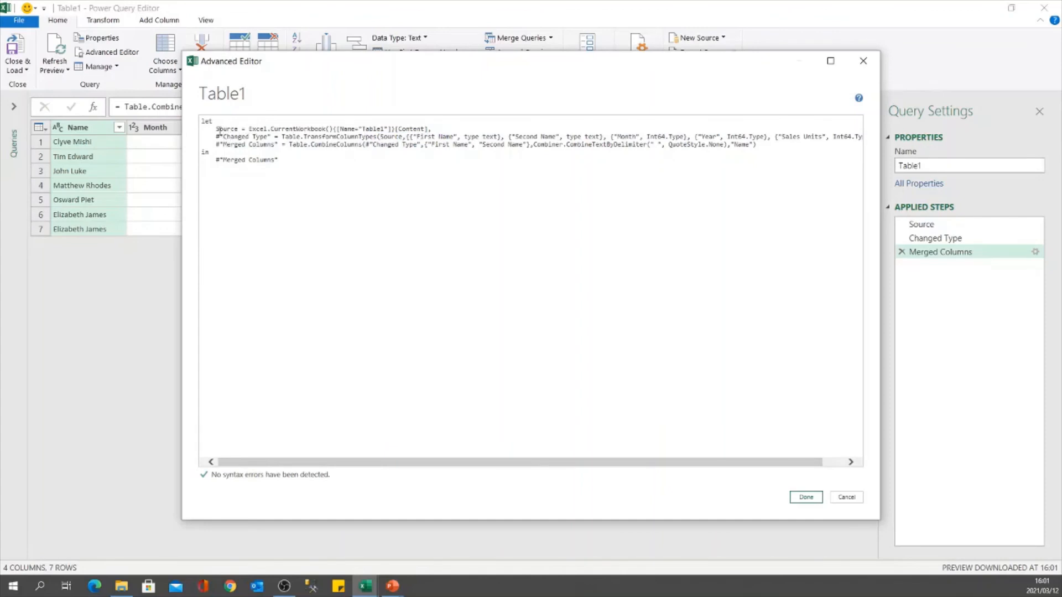
left_click_drag(219, 131, 428, 125)
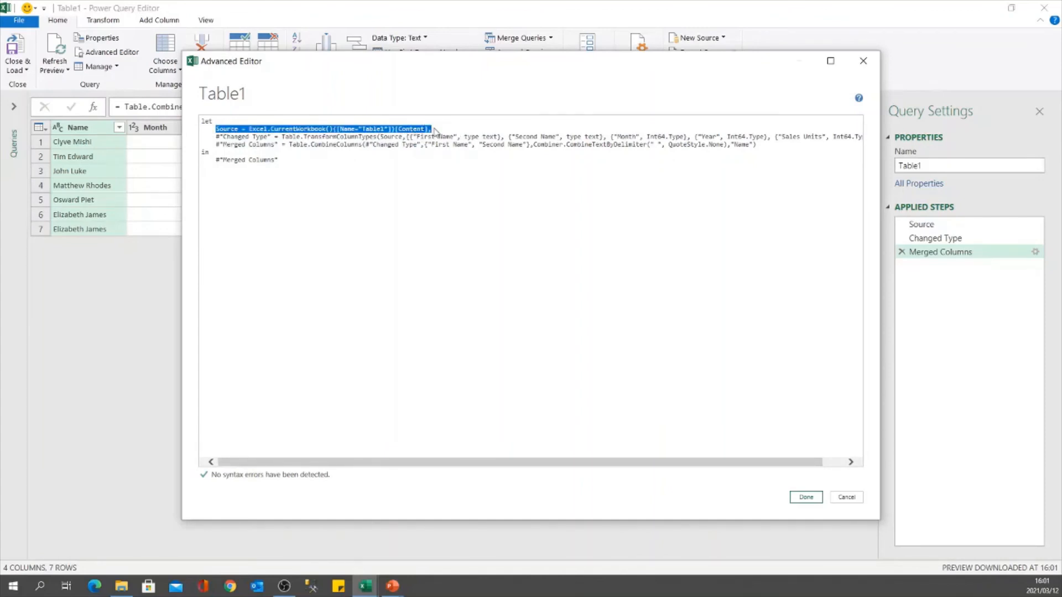
Examine the Source line of Table1's code, highlighting Excel.CurrentWorkbook, the Table1 name and Content in turn
left_click(281, 129)
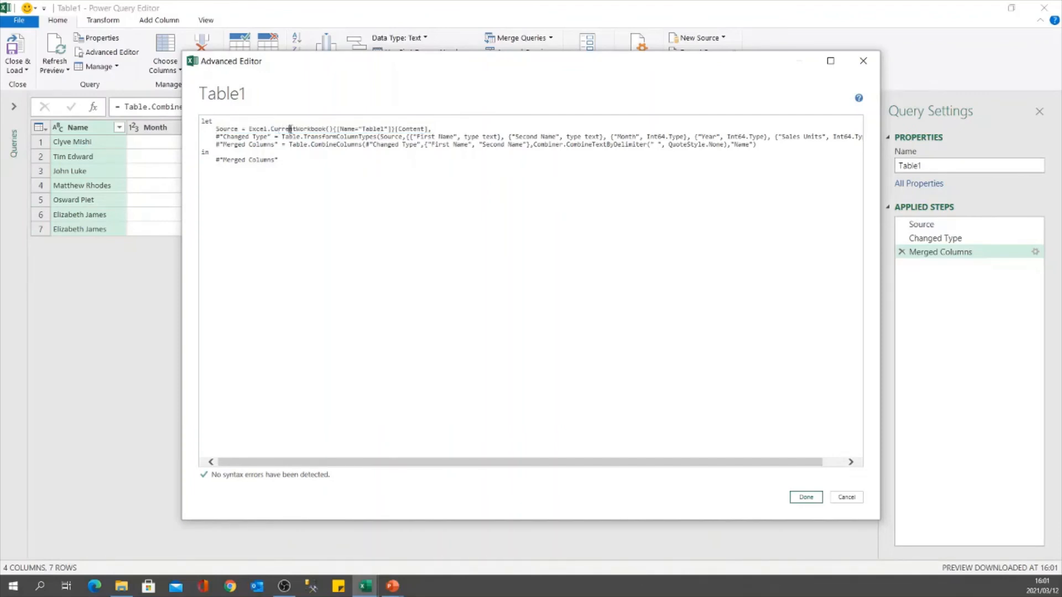
double_click(290, 129)
double_click(263, 129)
left_click(311, 130)
left_click_drag(250, 129, 324, 130)
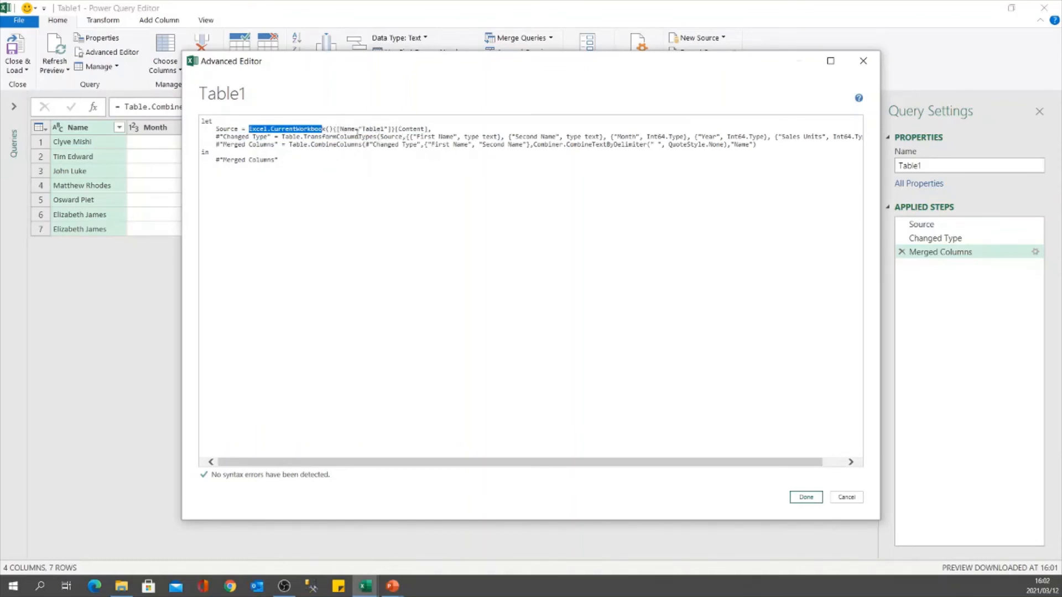
double_click(375, 129)
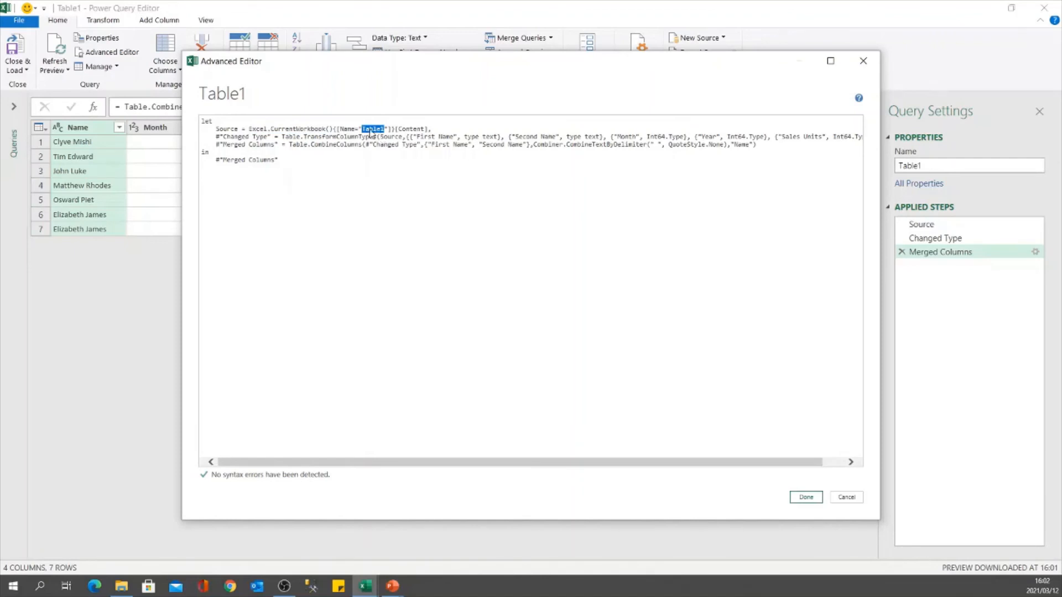
double_click(412, 129)
Examine the Changed Type line, highlighting Table.TransformColumnTypes, its Source reference and the step name
left_click_drag(284, 138, 361, 136)
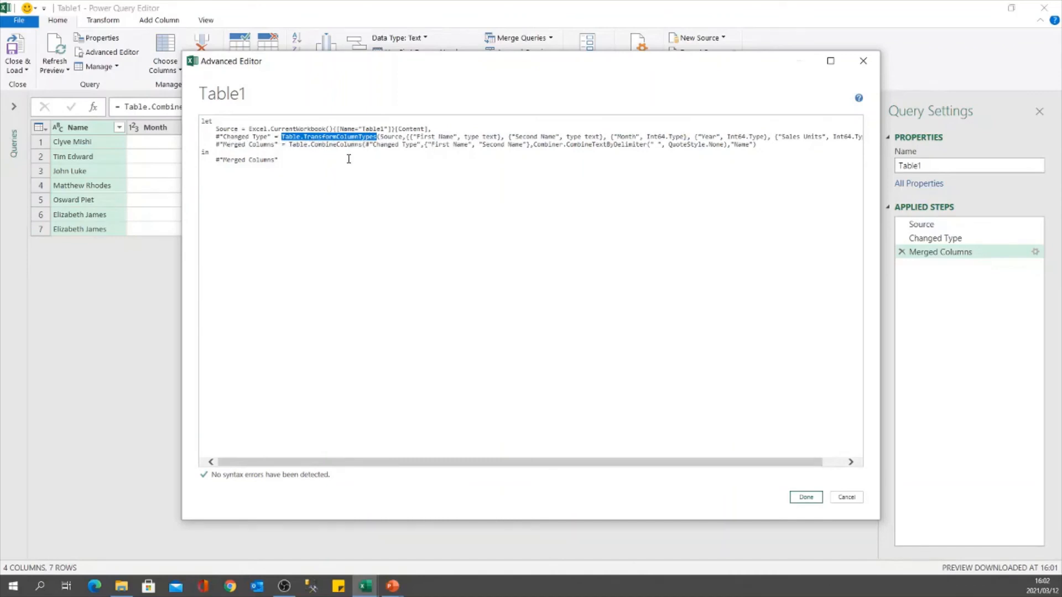
double_click(391, 137)
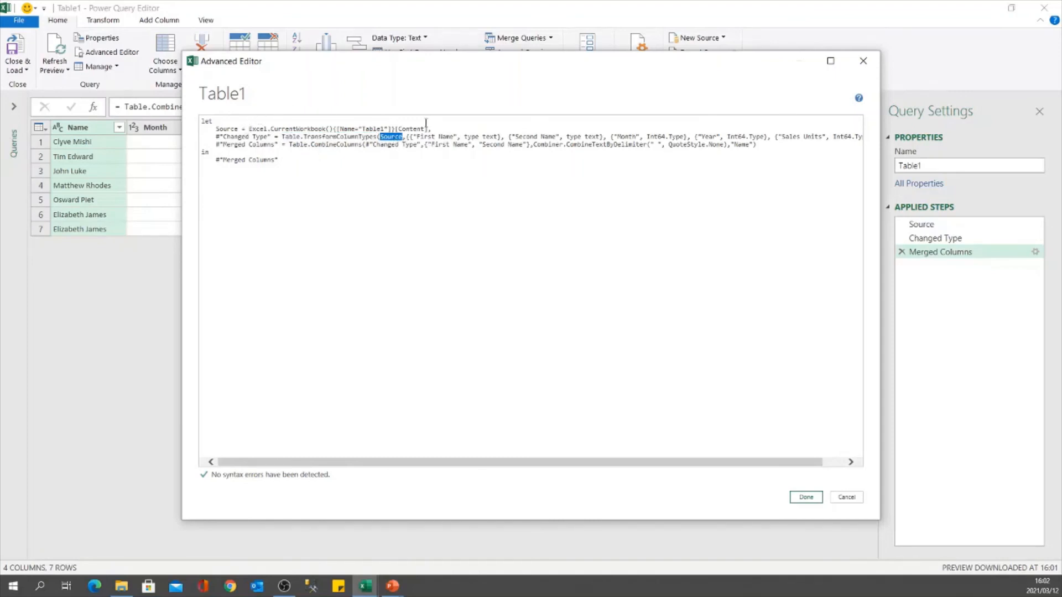
double_click(225, 128)
double_click(391, 137)
left_click_drag(219, 136, 261, 132)
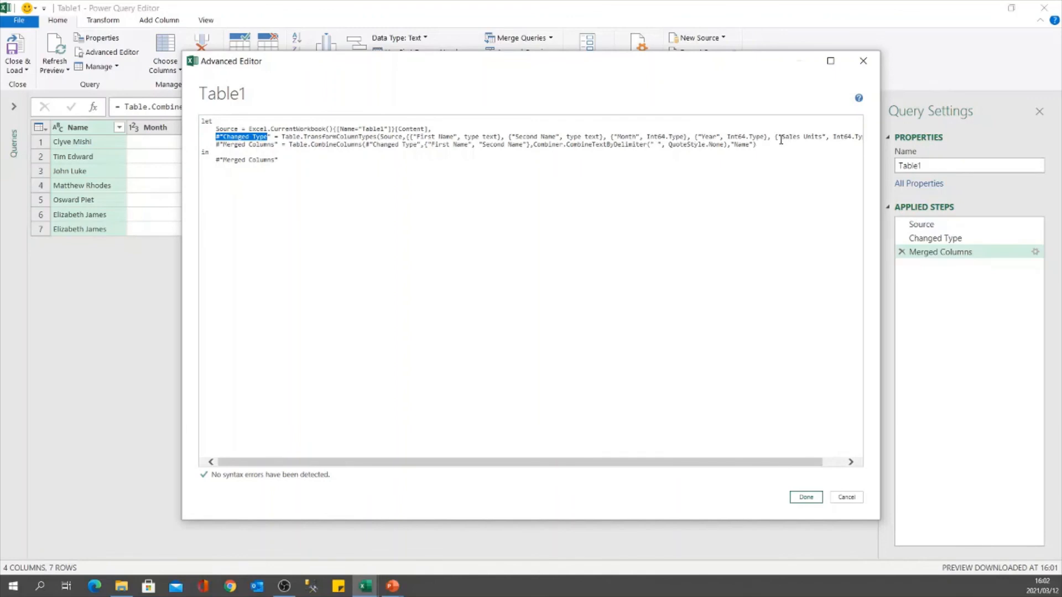
Change the Month column's data type to type text in the Changed Type line and apply the code
left_click_drag(615, 465, 642, 468)
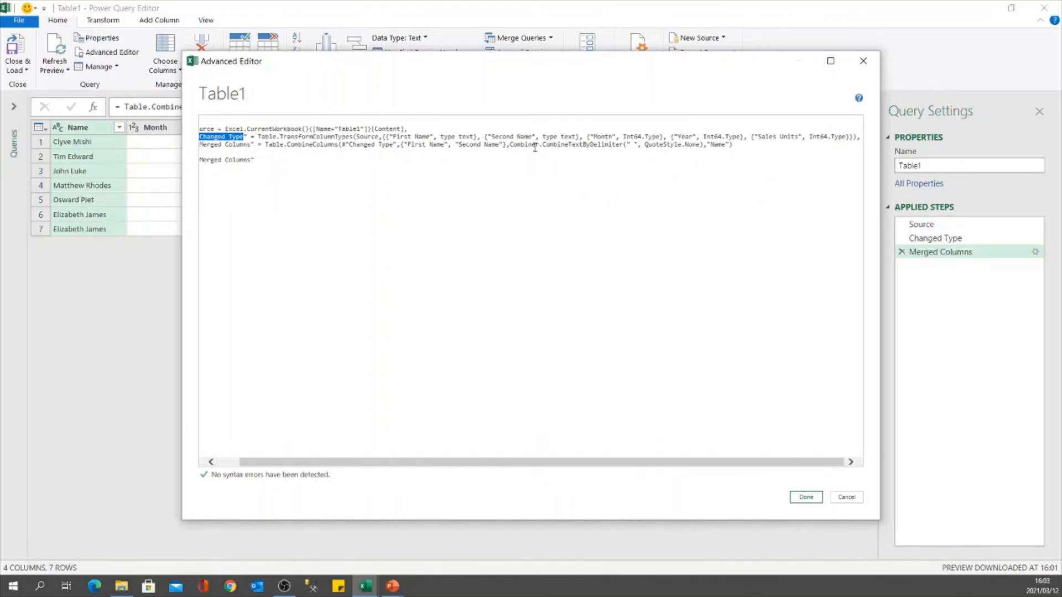
left_click(440, 136)
left_click_drag(440, 136, 476, 140)
left_click(475, 140)
left_click(474, 139, "shift")
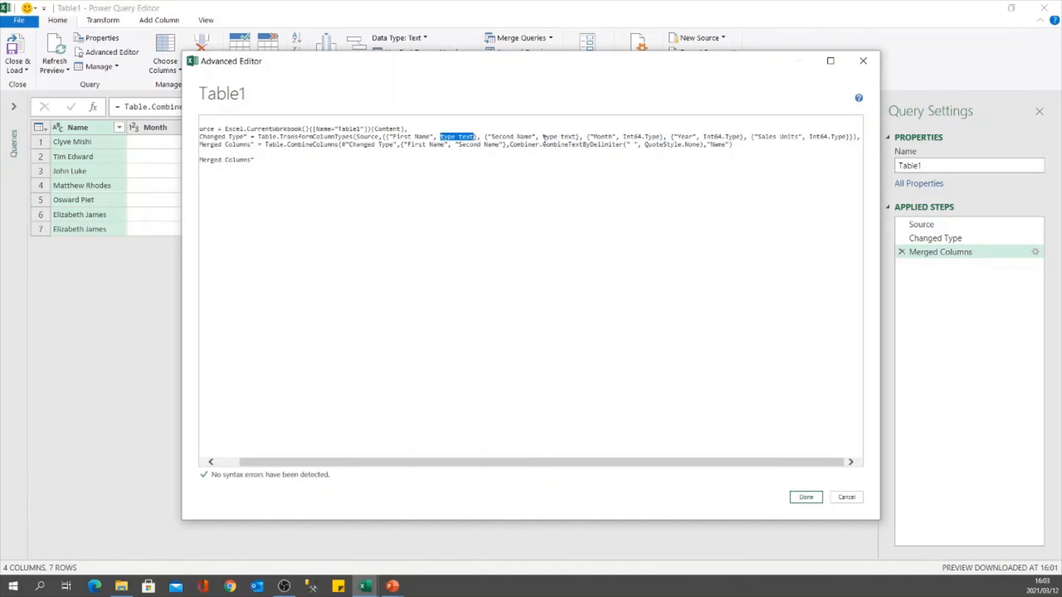
left_click(643, 136)
left_click(663, 137, "shift")
type("type text")
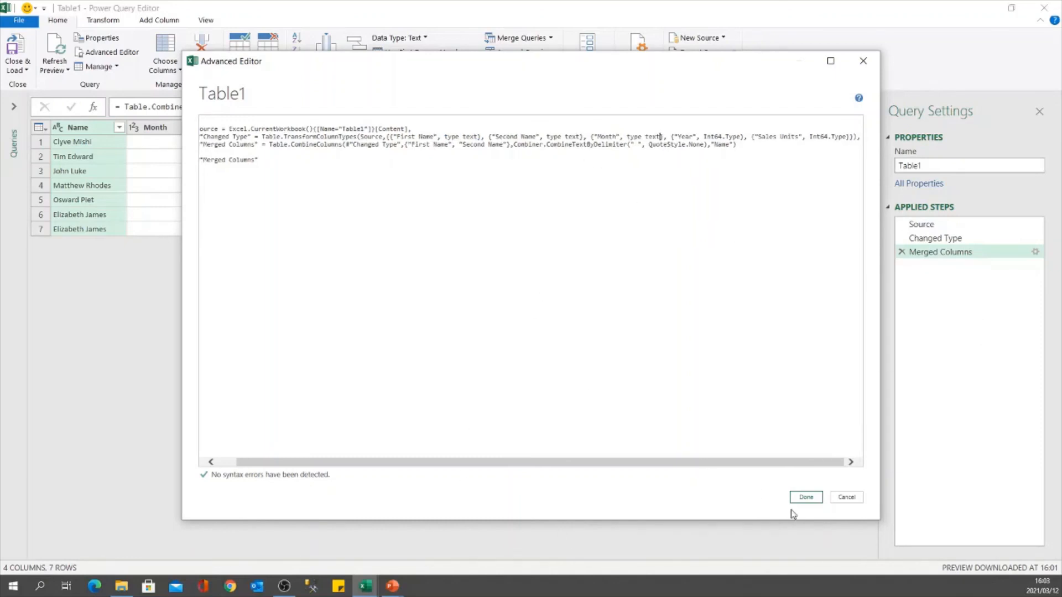
left_click(812, 502)
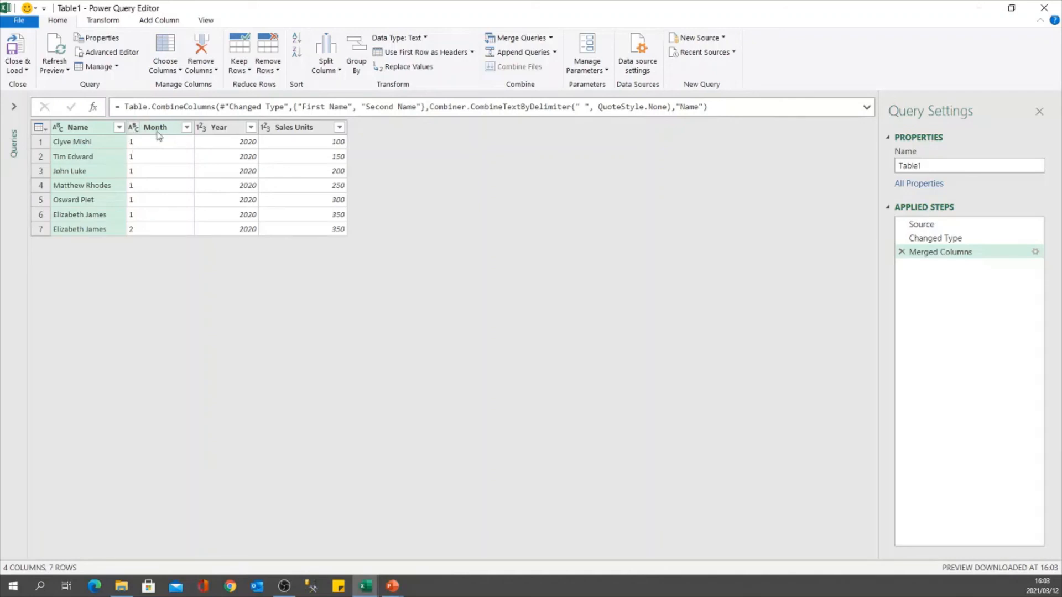
Reopen Table1's code and set the Month column's type back to Int64.Type, copied from the Year column's entry
left_click(96, 54)
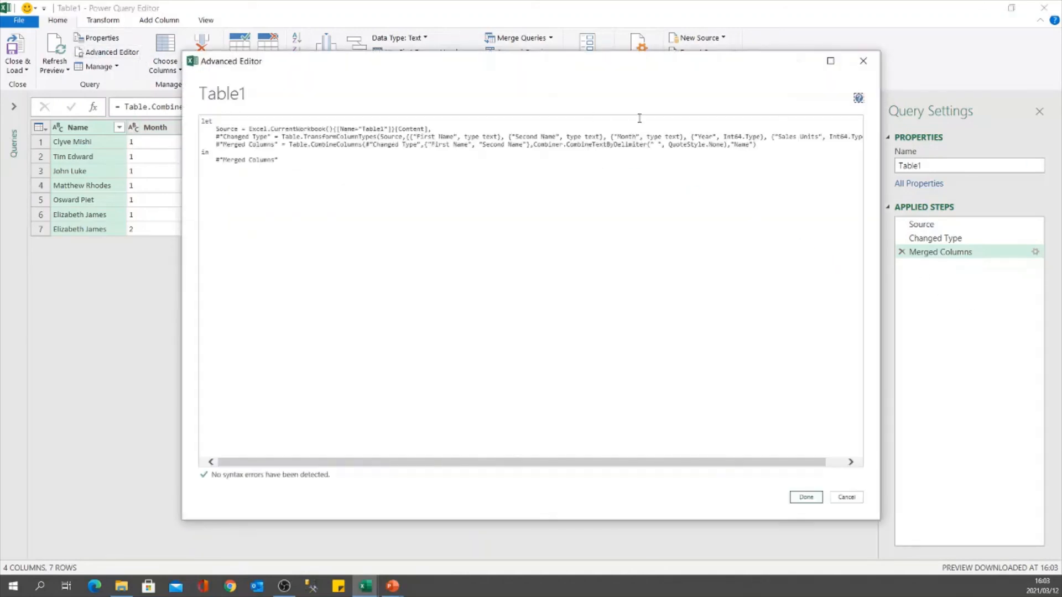
left_click(724, 136)
left_click(762, 136, "shift")
key("ctrl+c")
left_click(649, 131)
left_click(679, 137, "shift")
key("ctrl+v")
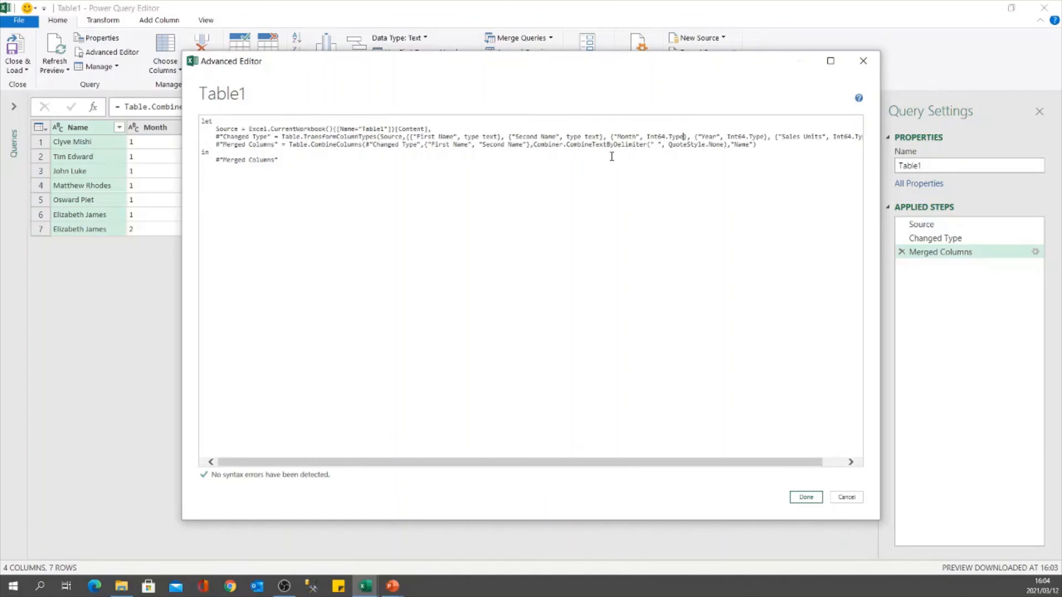
Add a blank line after the Merged Columns line of the code and highlight that line's step name
triple_click(657, 146)
left_click(657, 147)
left_click(761, 145)
key("Return")
left_click_drag(213, 144, 282, 144)
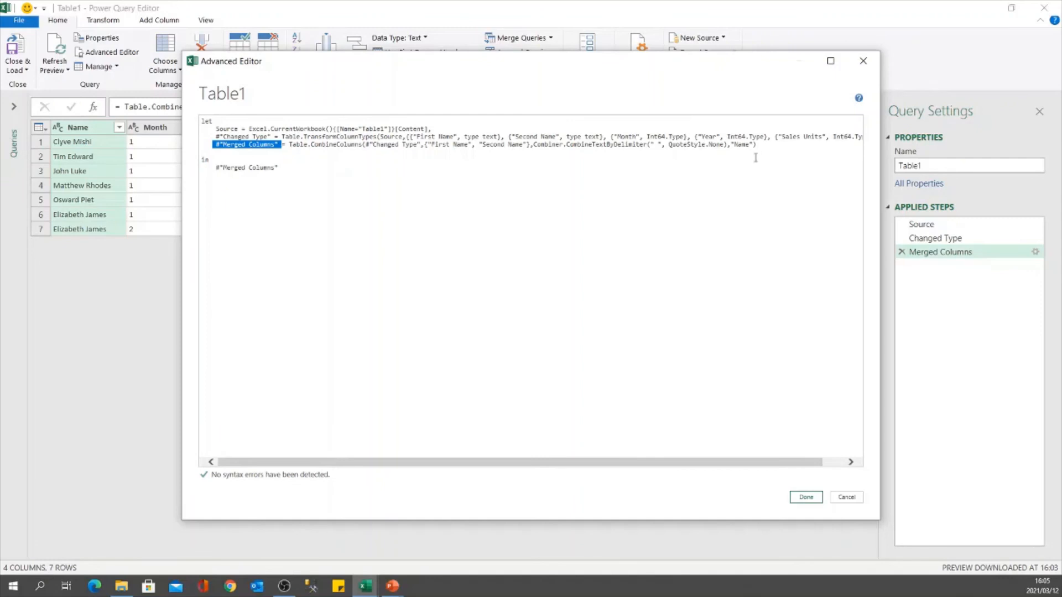
Replace the output step after "in" with #"Changed Type", copied from its code line, and apply the code
left_click(225, 163)
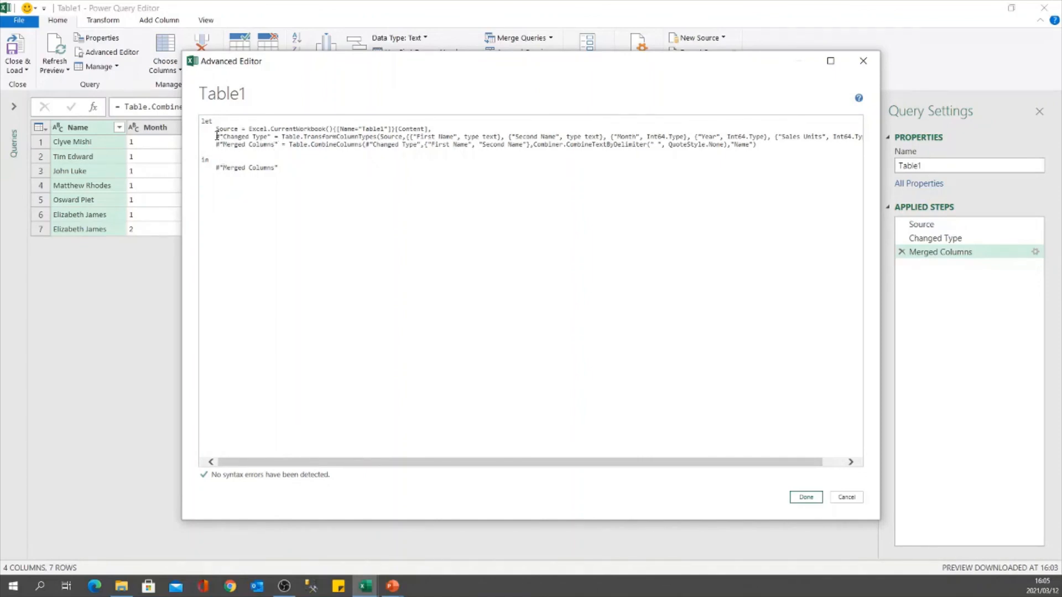
left_click_drag(218, 137, 269, 137)
key("ctrl+c")
left_click_drag(216, 168, 277, 171)
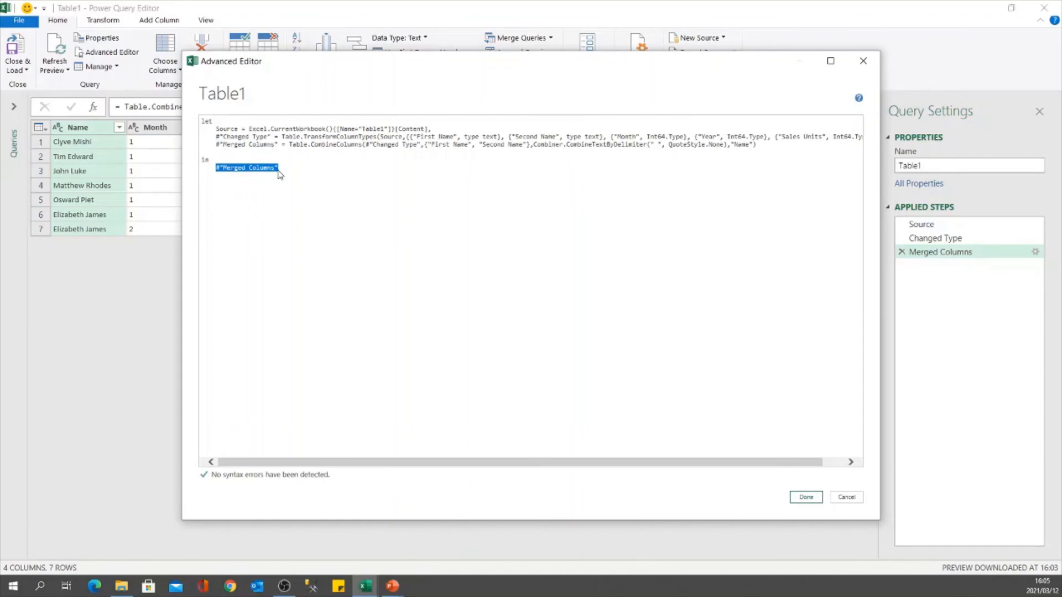
key("ctrl+v")
left_click(815, 499)
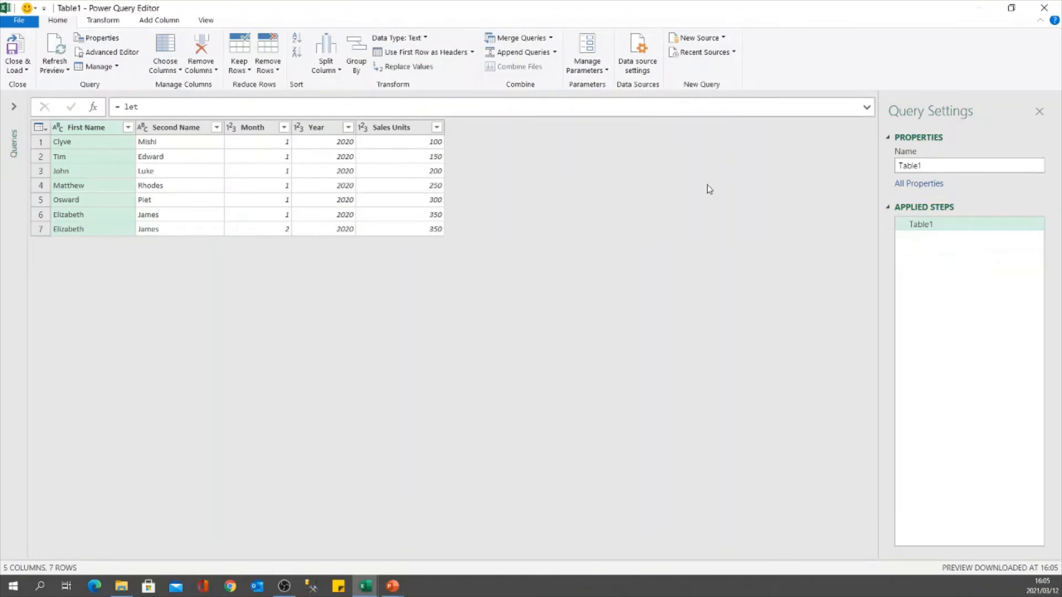
Set Table1's output step after "in" back to #"Merged Columns", apply the code and close the Power Query Editor
left_click(110, 51)
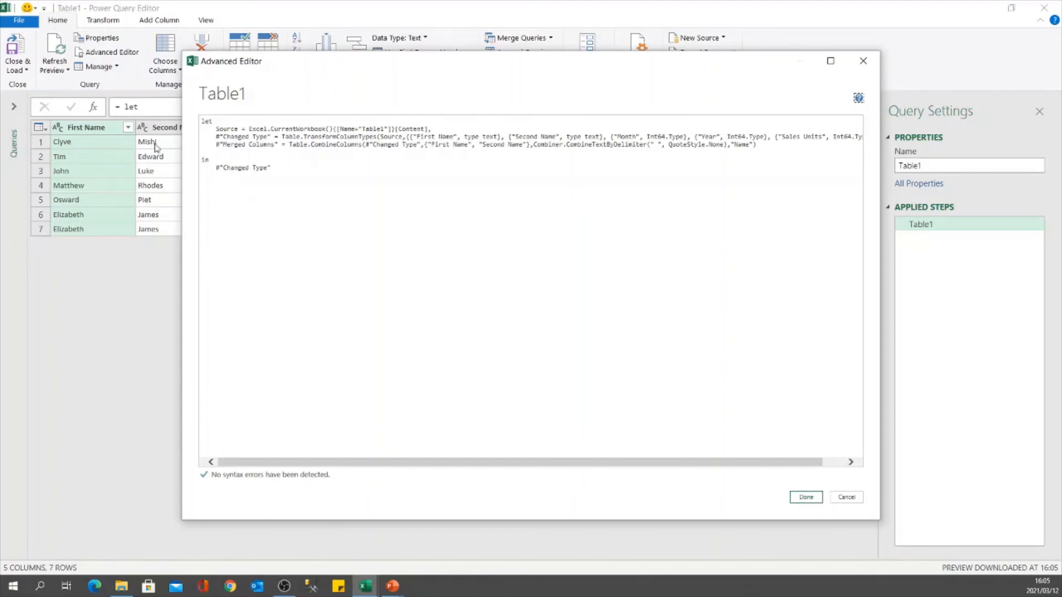
left_click_drag(215, 144, 273, 170)
type("#\"Merged Columns\"")
left_click(806, 497)
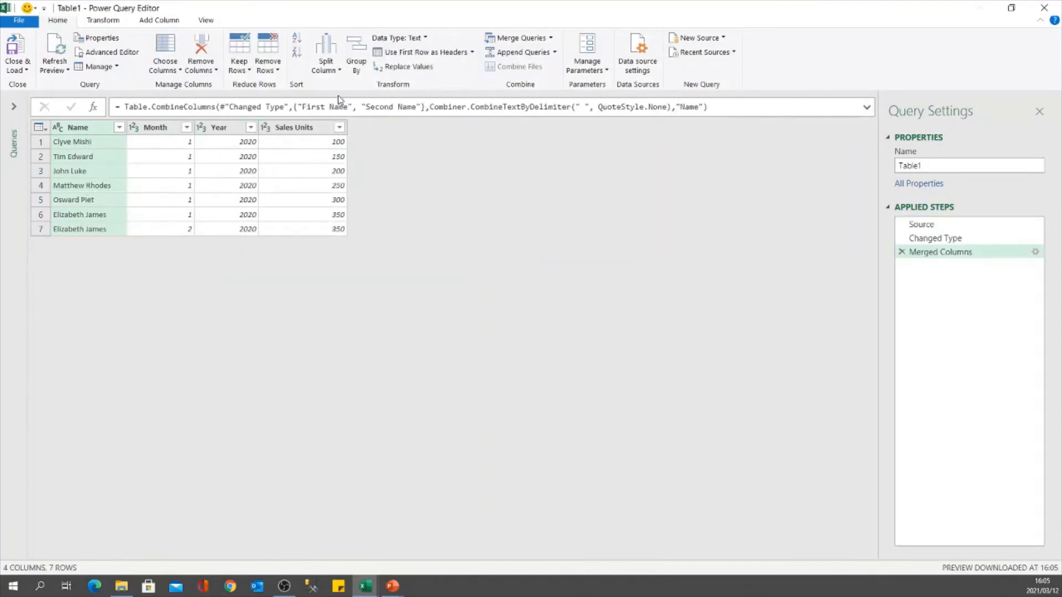
left_click(1046, 10)
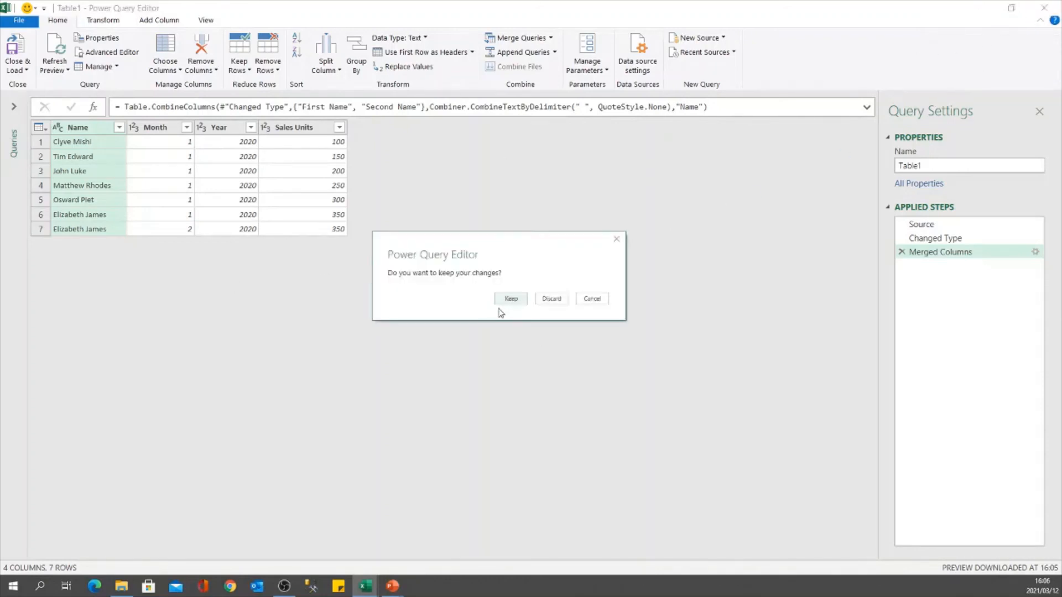